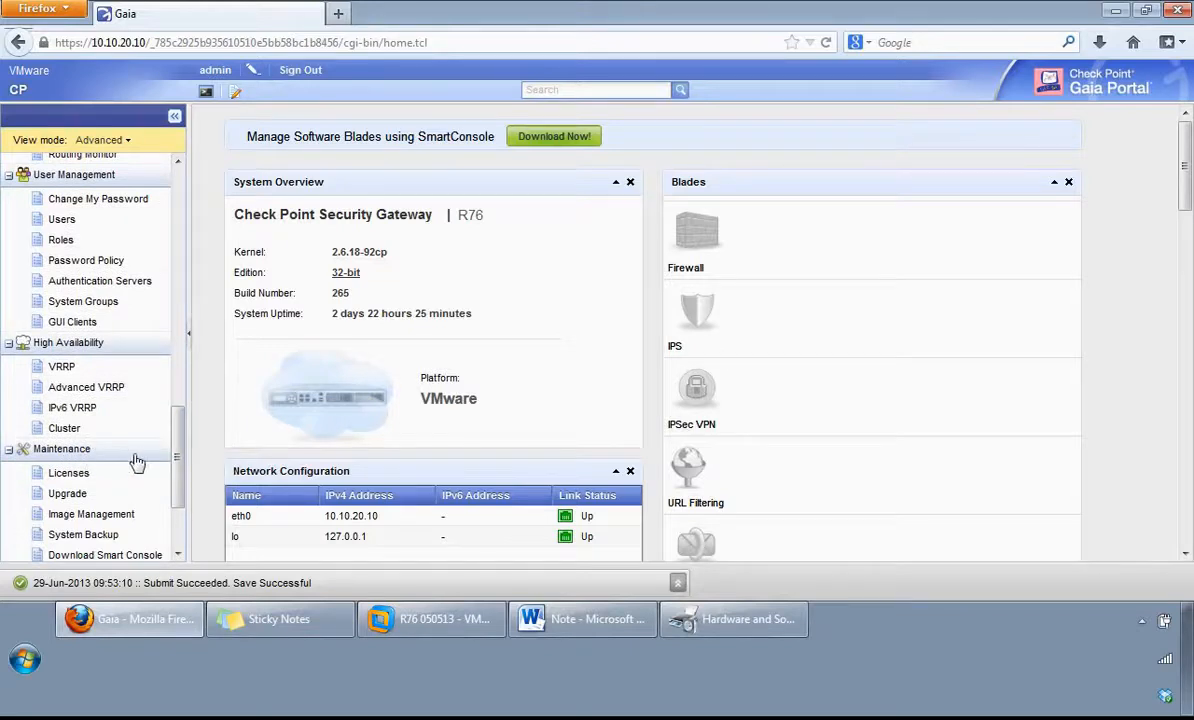
Step: Review the system time page, including the time and date settings and the time zone settings, without changing them
left_click_drag(179, 464, 181, 258)
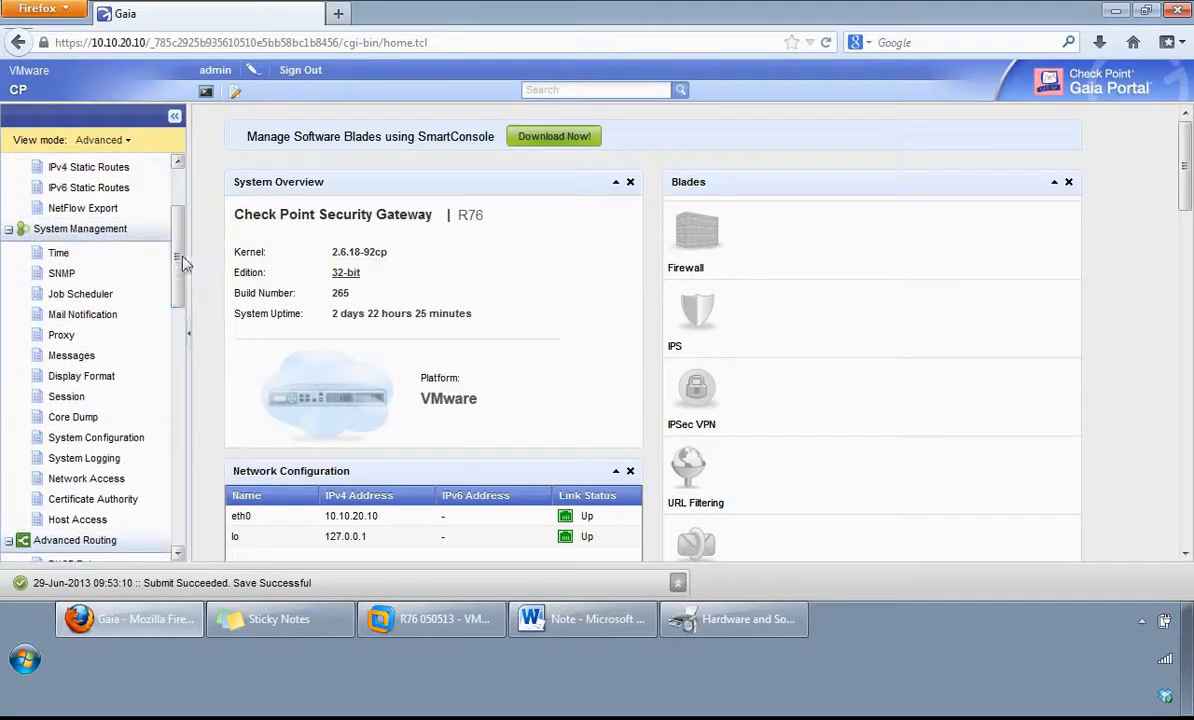
left_click(78, 264)
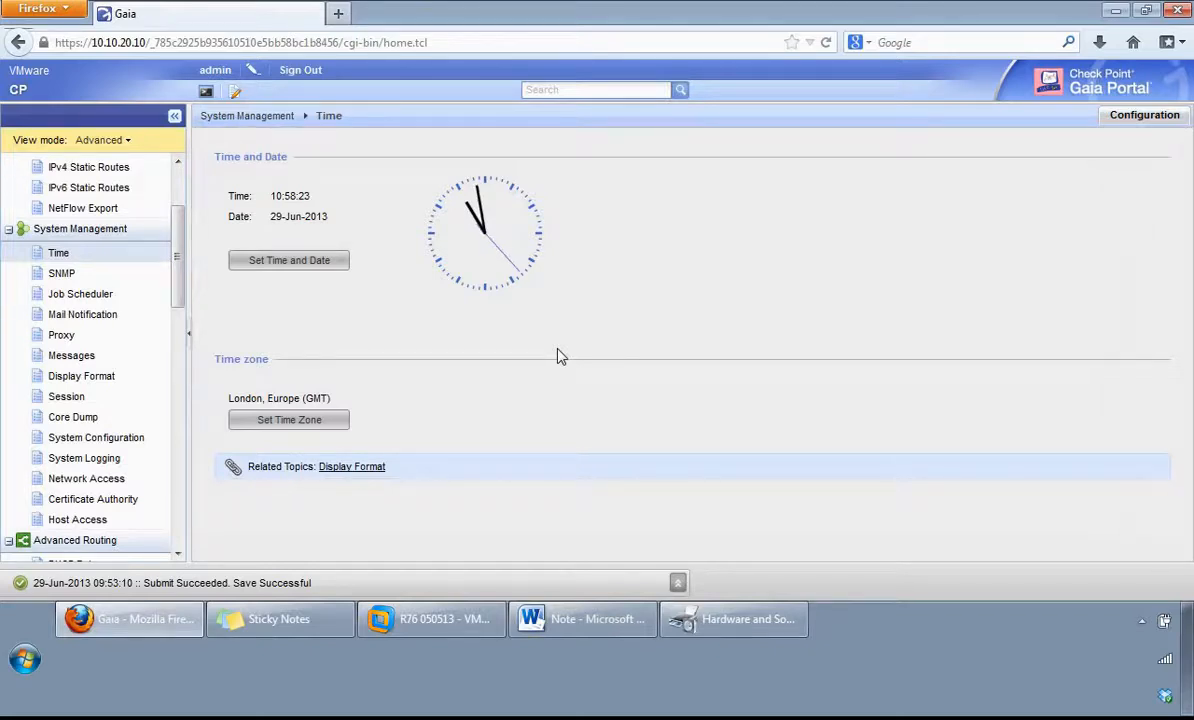
left_click(276, 262)
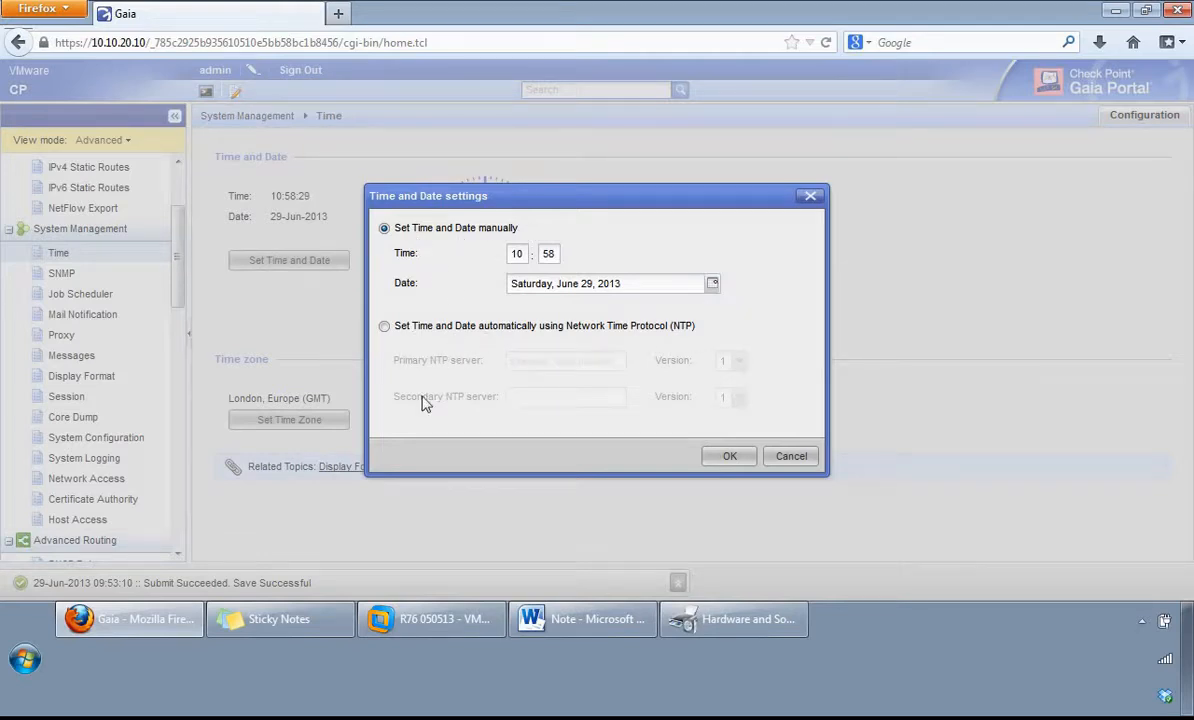
left_click(791, 456)
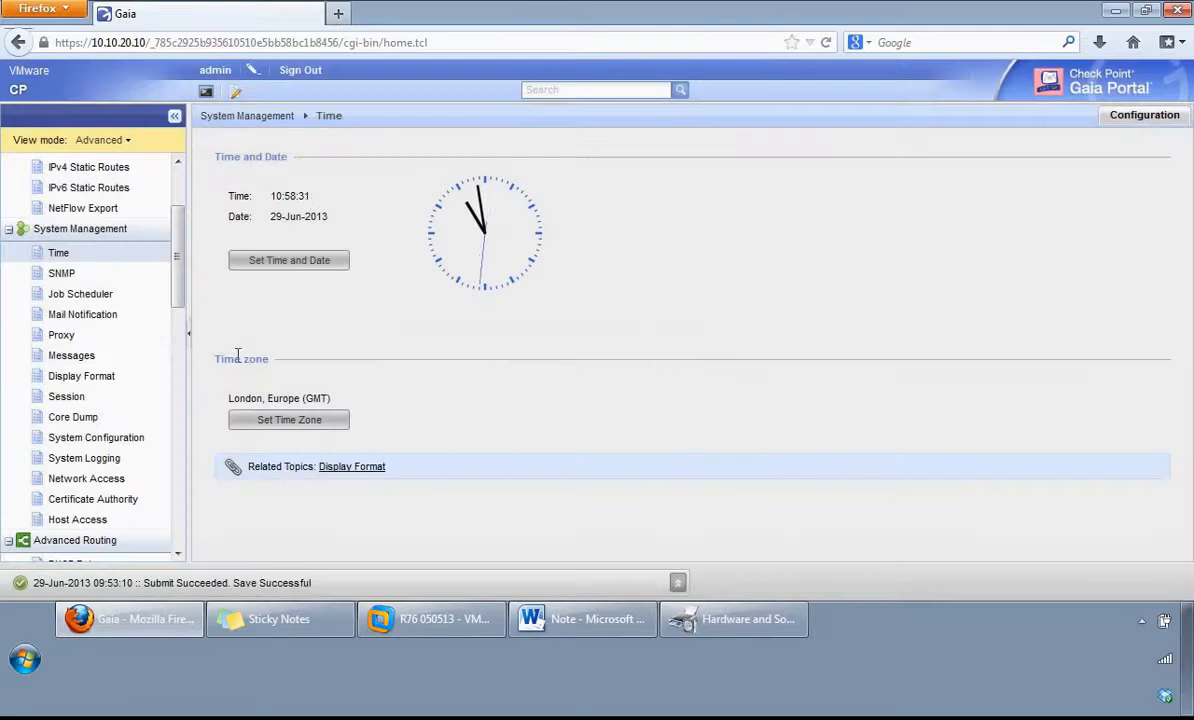
left_click(290, 425)
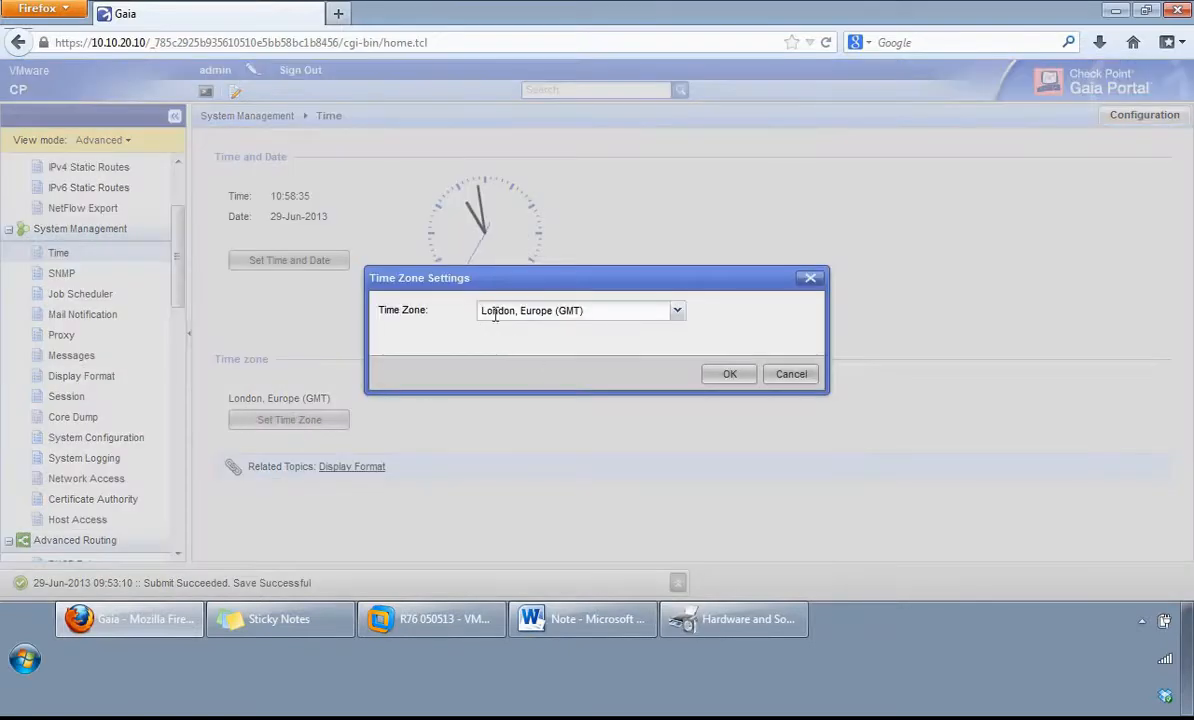
left_click(798, 375)
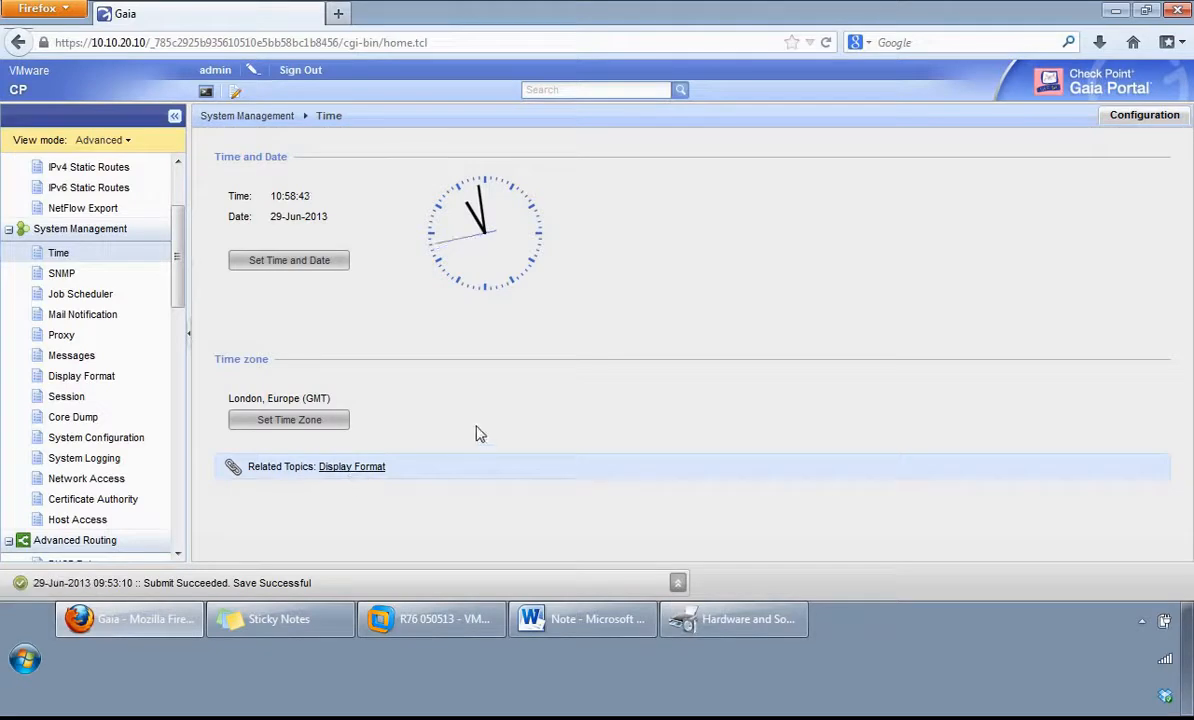
Step: Review the SNMP general settings, checking the available agent versions and the location string field
left_click(55, 276)
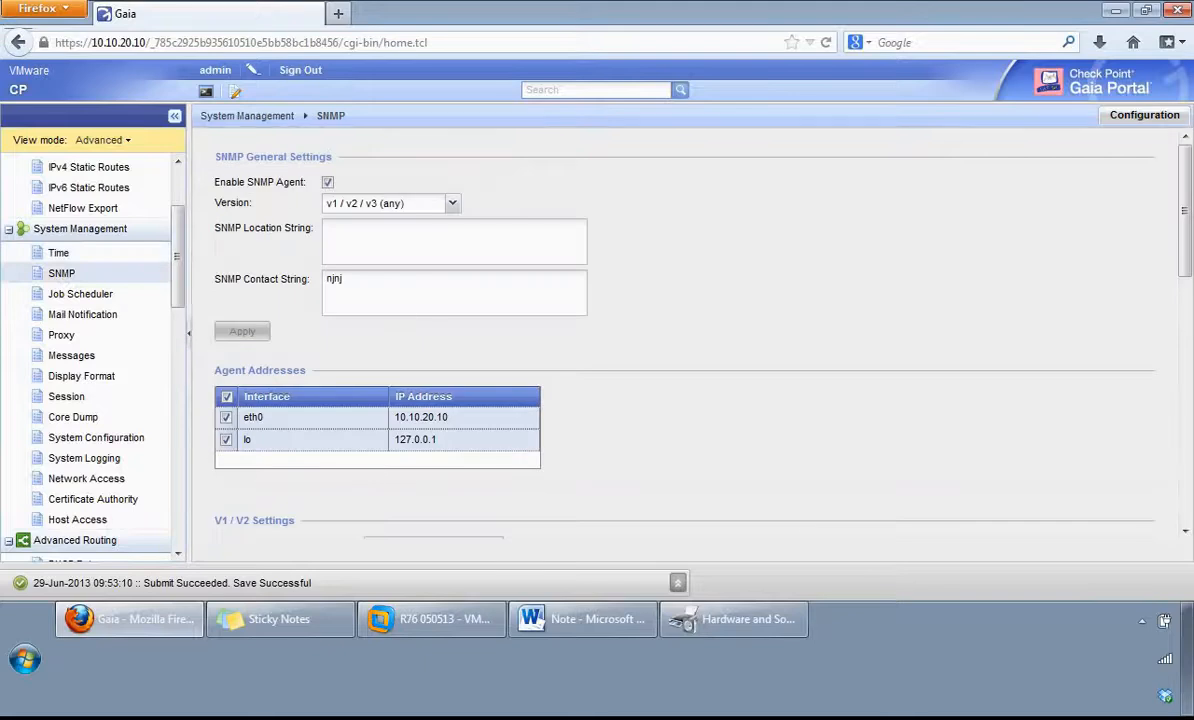
key("alt+Tab")
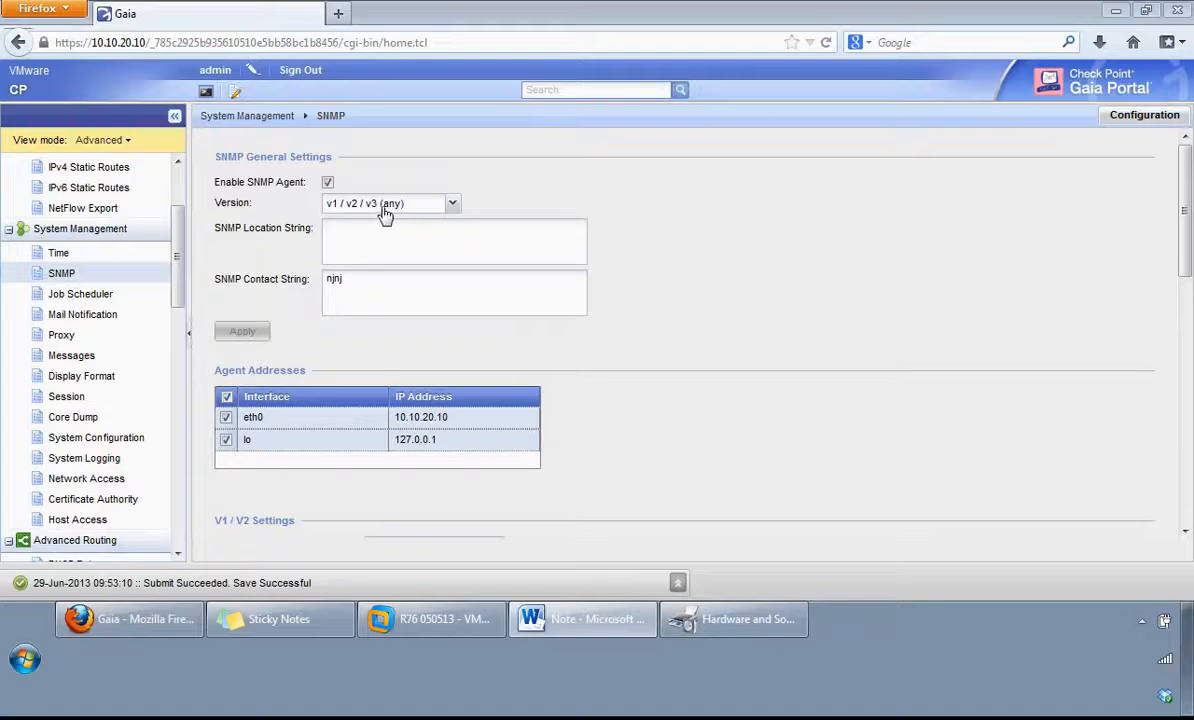
left_click(453, 205)
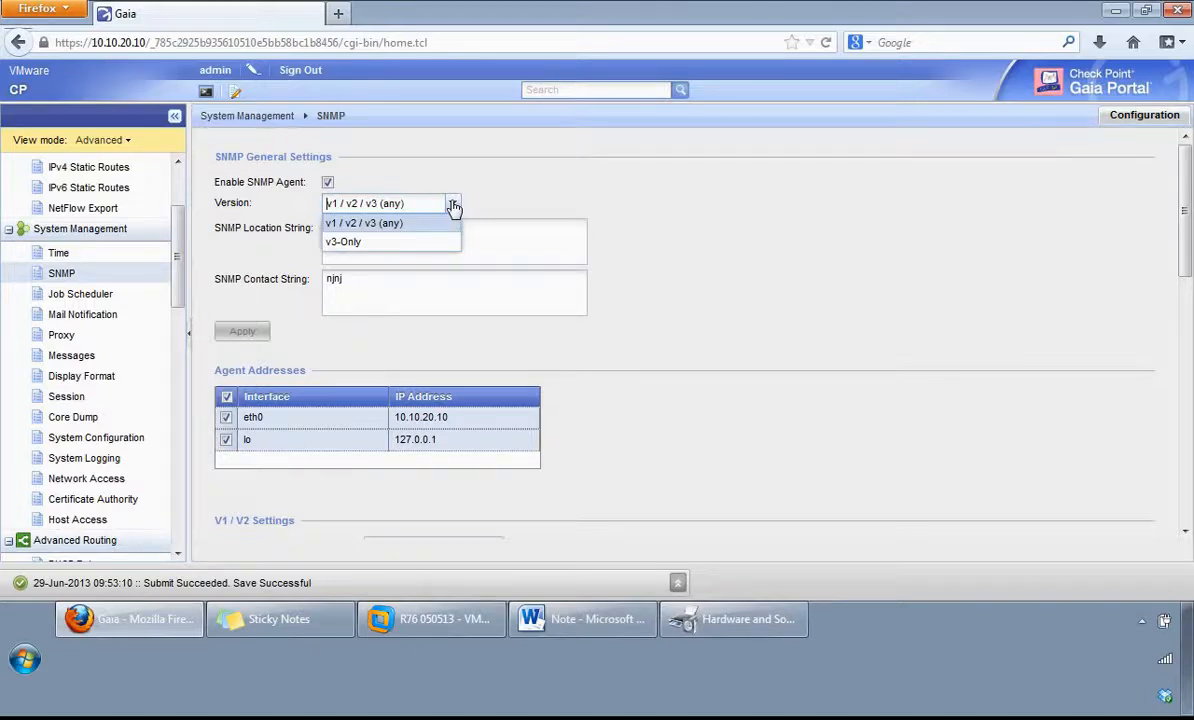
left_click(453, 206)
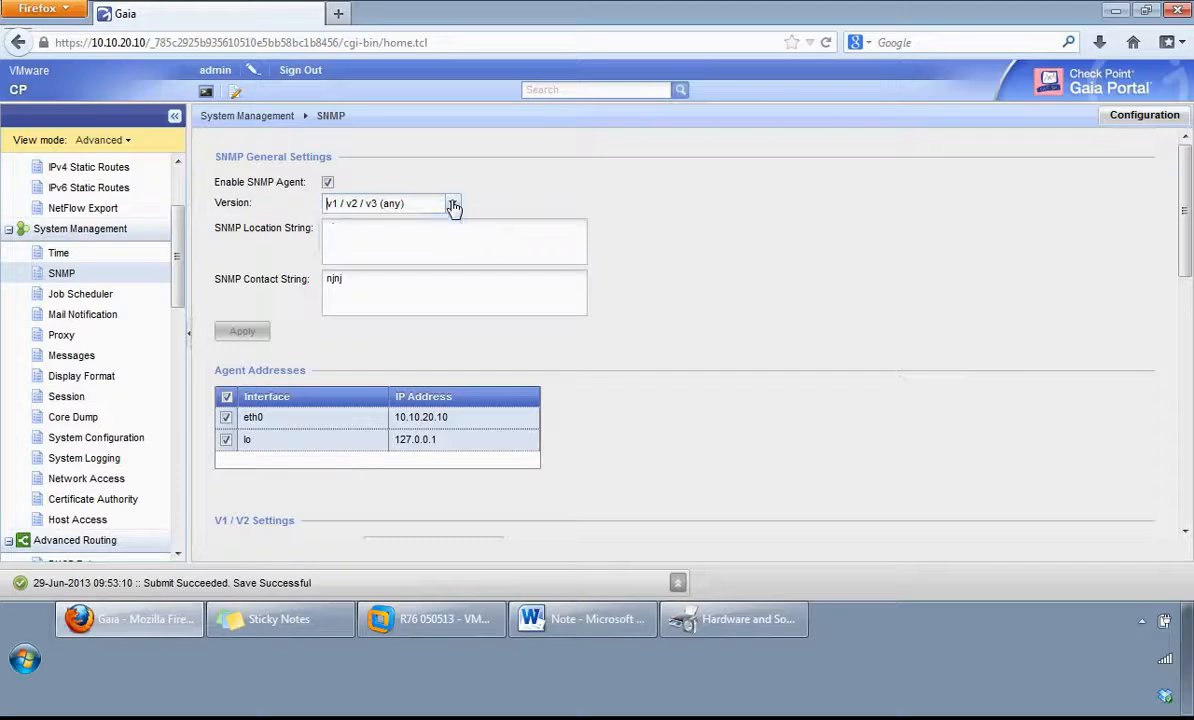
left_click(383, 242)
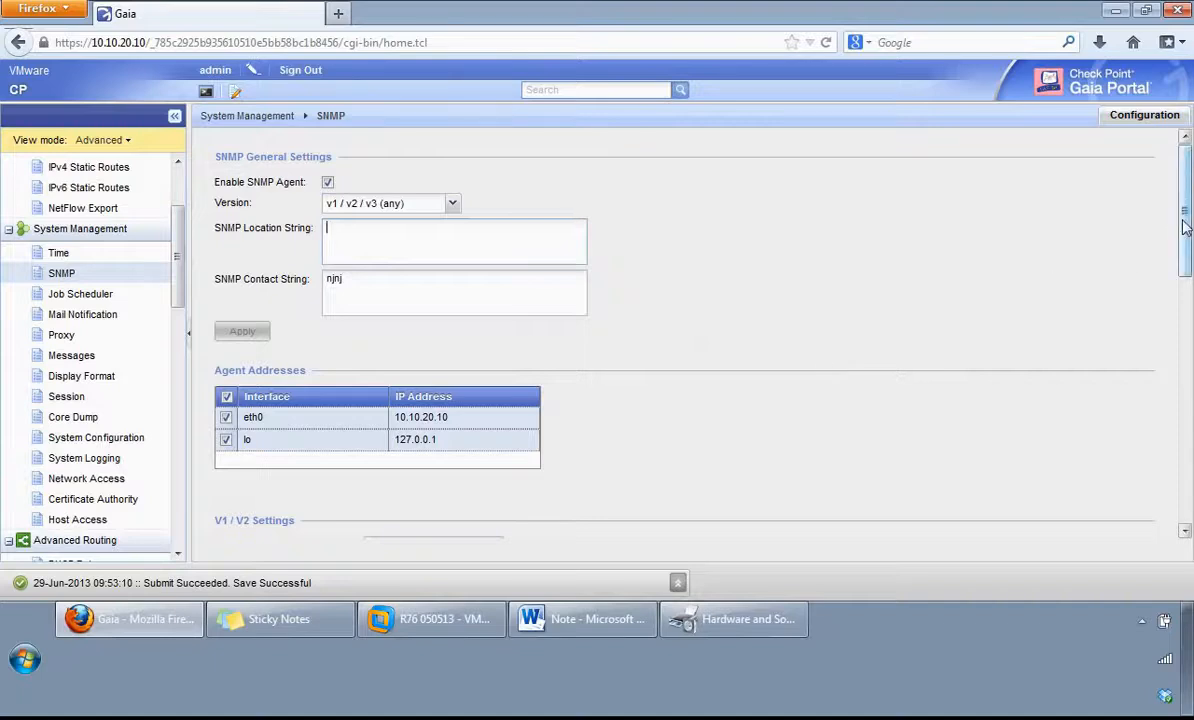
Step: Examine the SNMP agent addresses and the V1/V2 read-only and read-write community string settings
left_click_drag(1183, 227, 1178, 290)
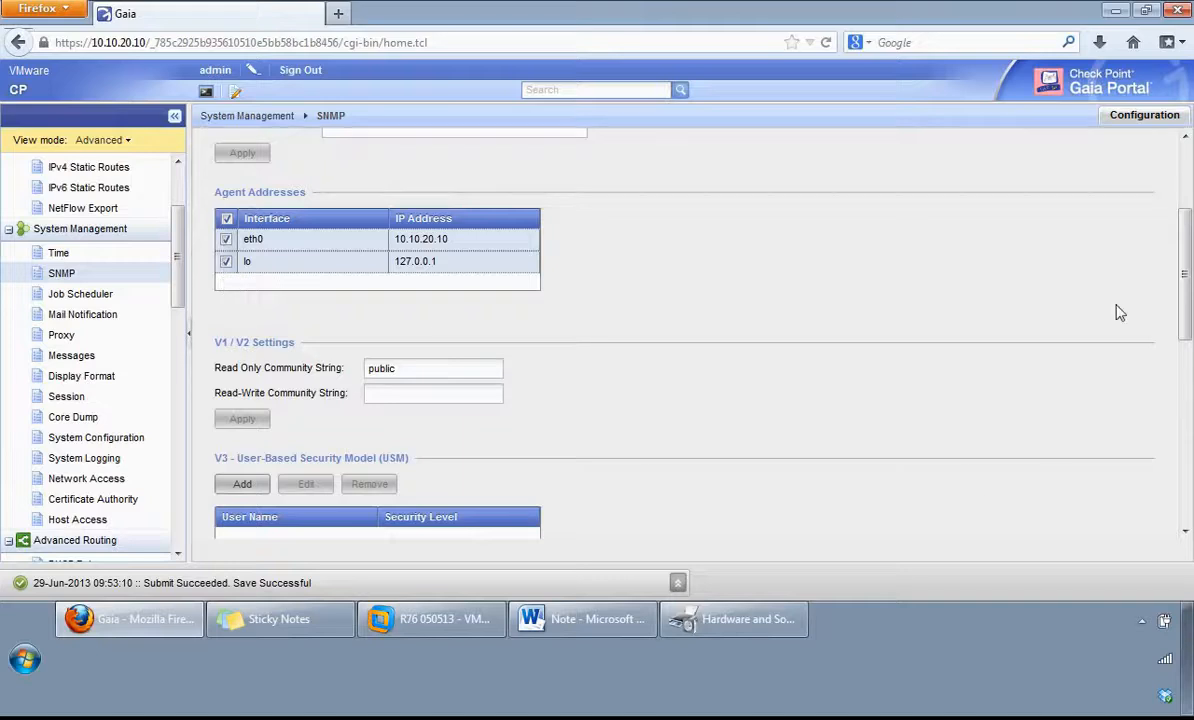
left_click_drag(1185, 255, 1185, 322)
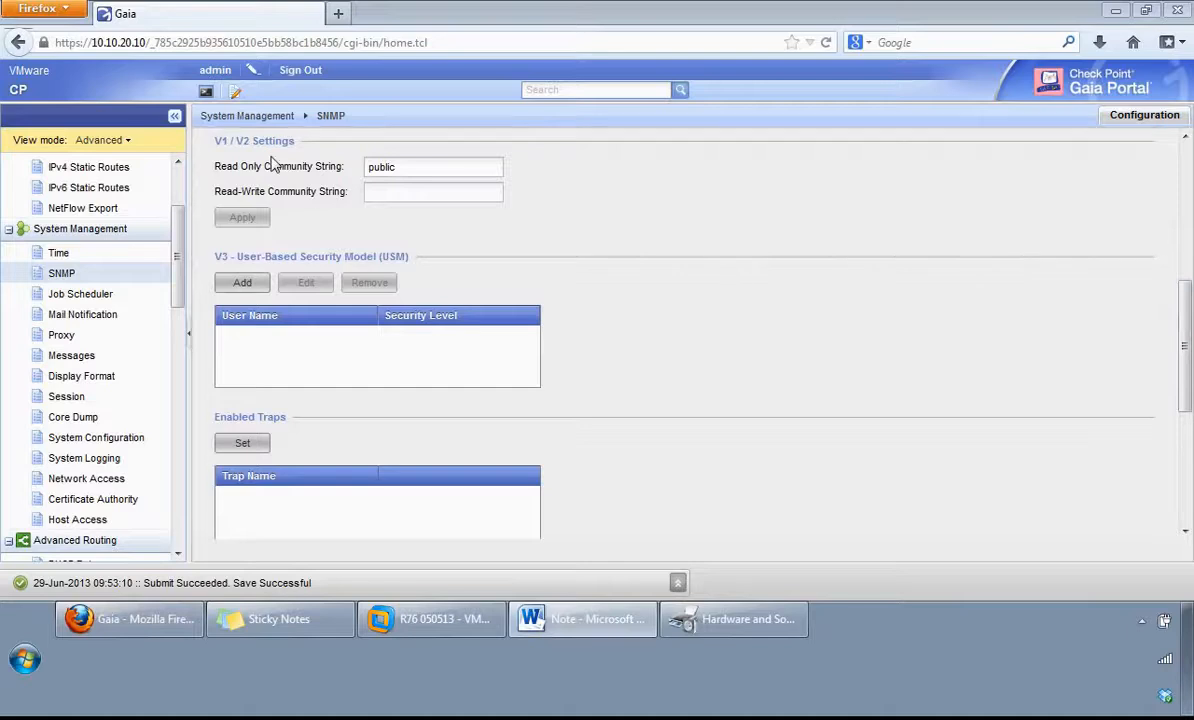
left_click(419, 166)
left_click_drag(419, 166, 347, 166)
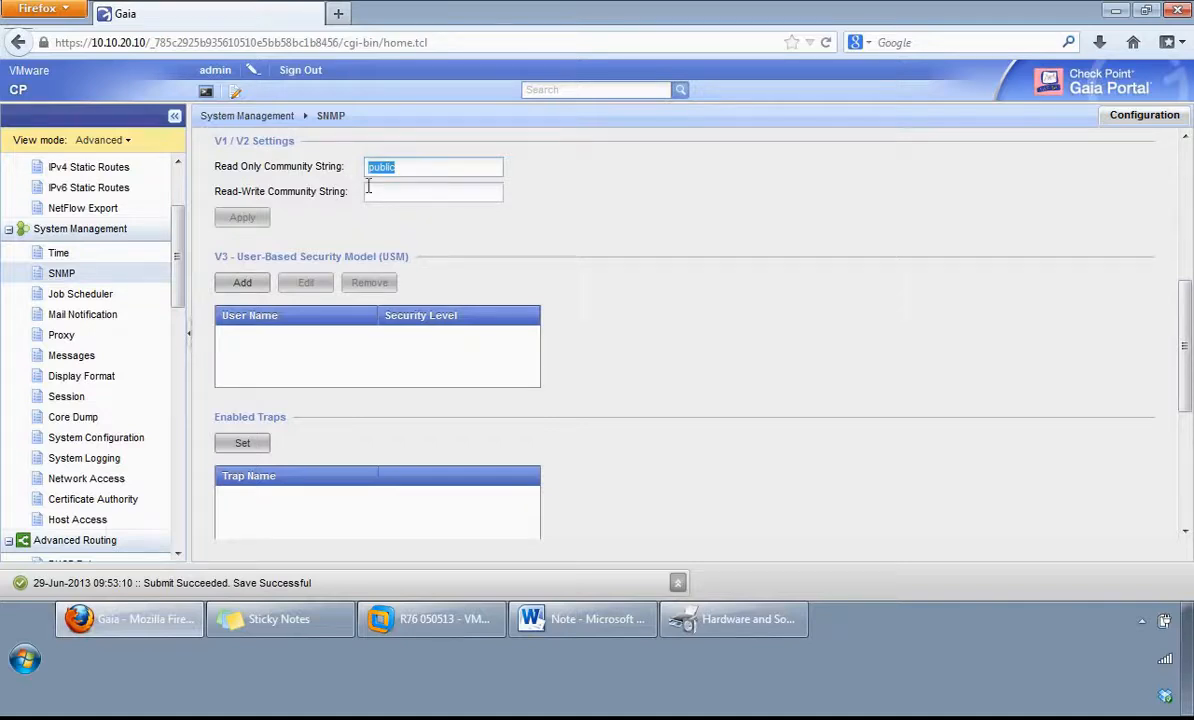
left_click(406, 193)
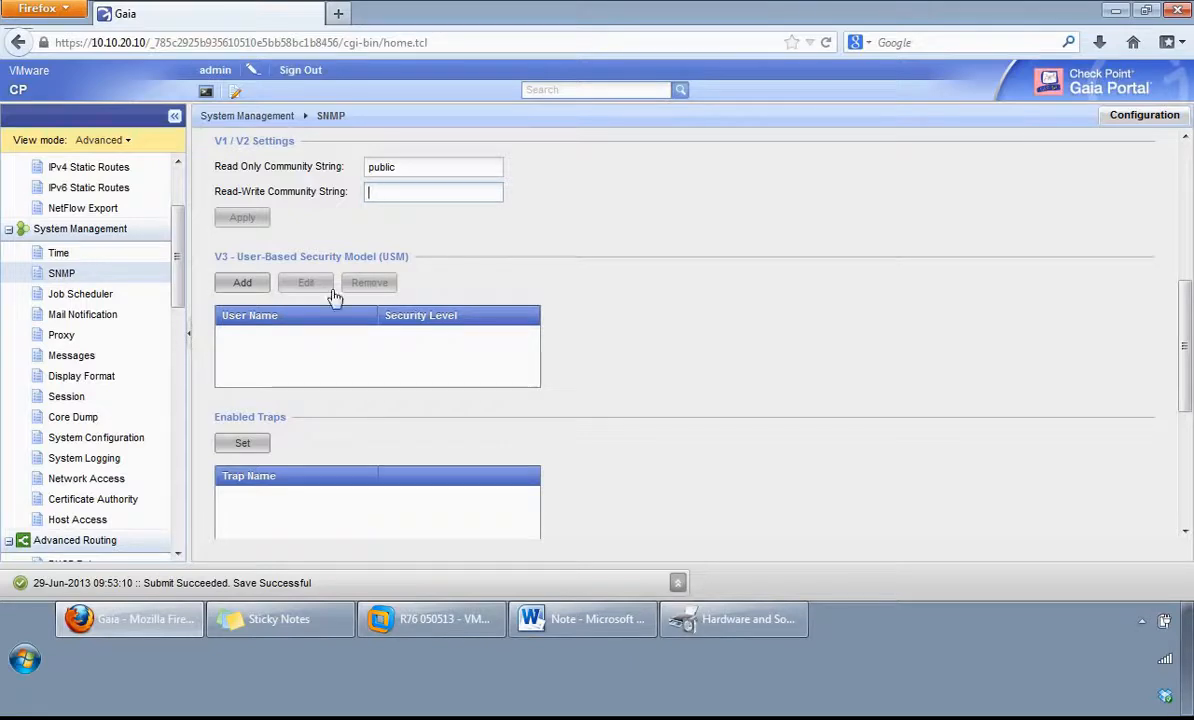
Step: Inspect the form for adding a V3 USM user, including its security level and user permission options, and close it without saving
left_click(246, 285)
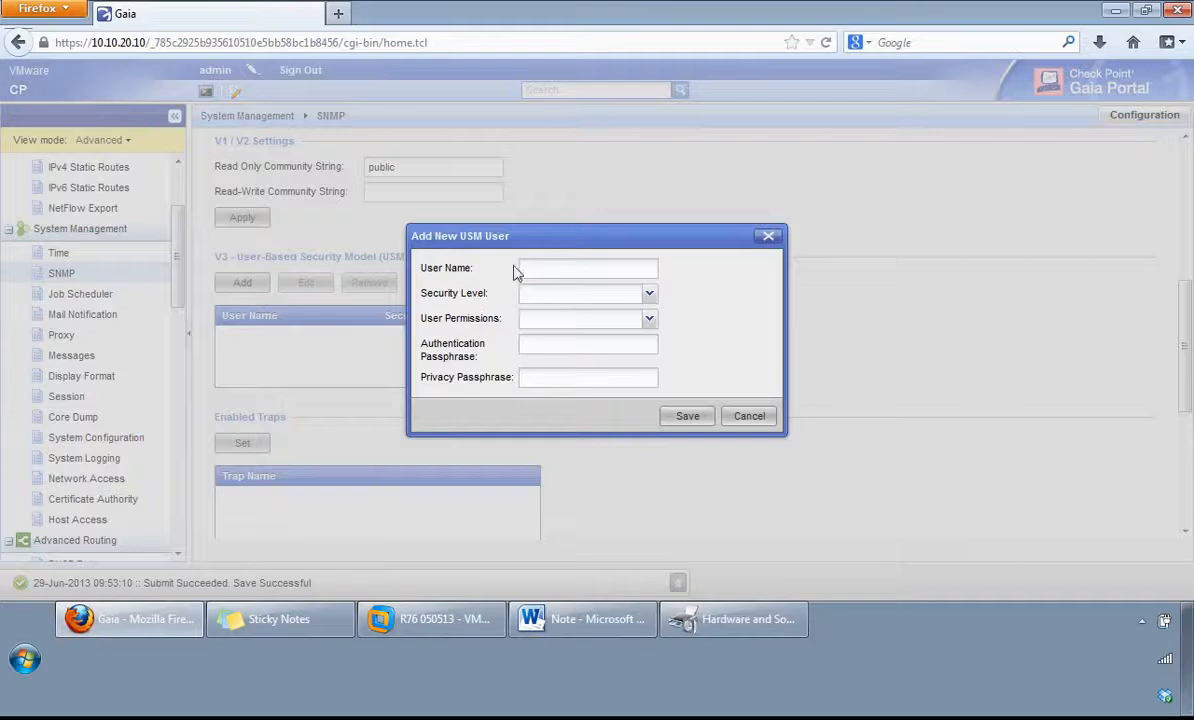
left_click(650, 300)
left_click(649, 302)
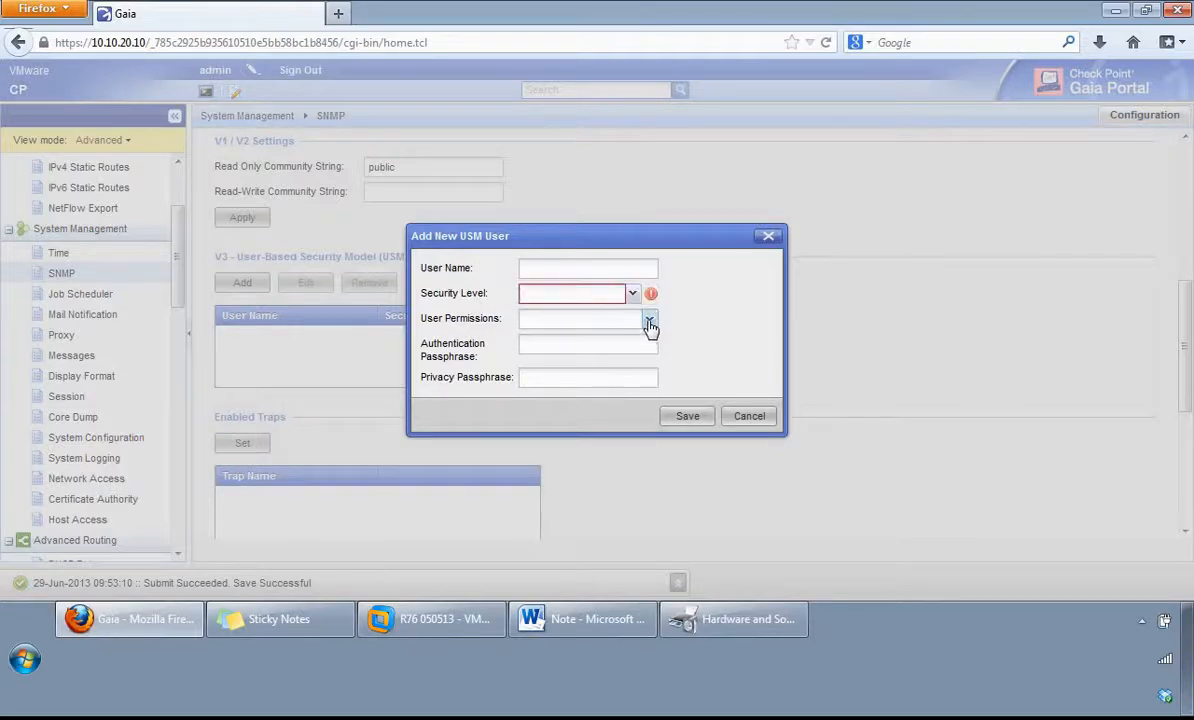
left_click(649, 320)
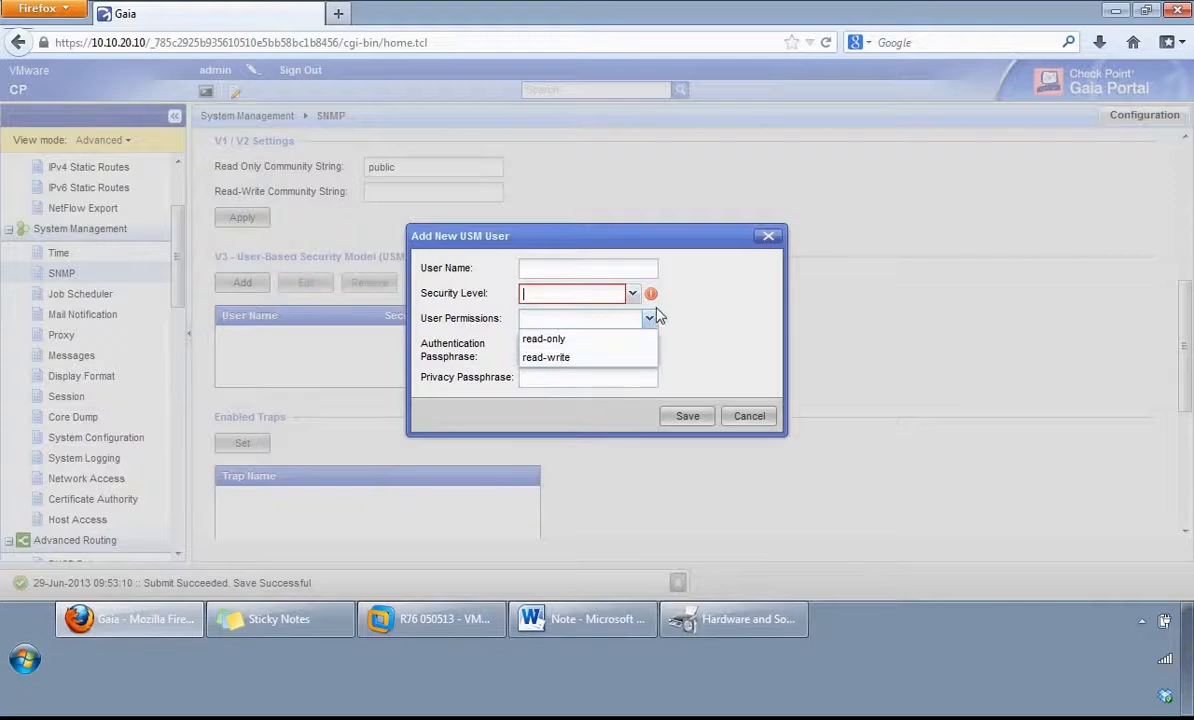
left_click(652, 318)
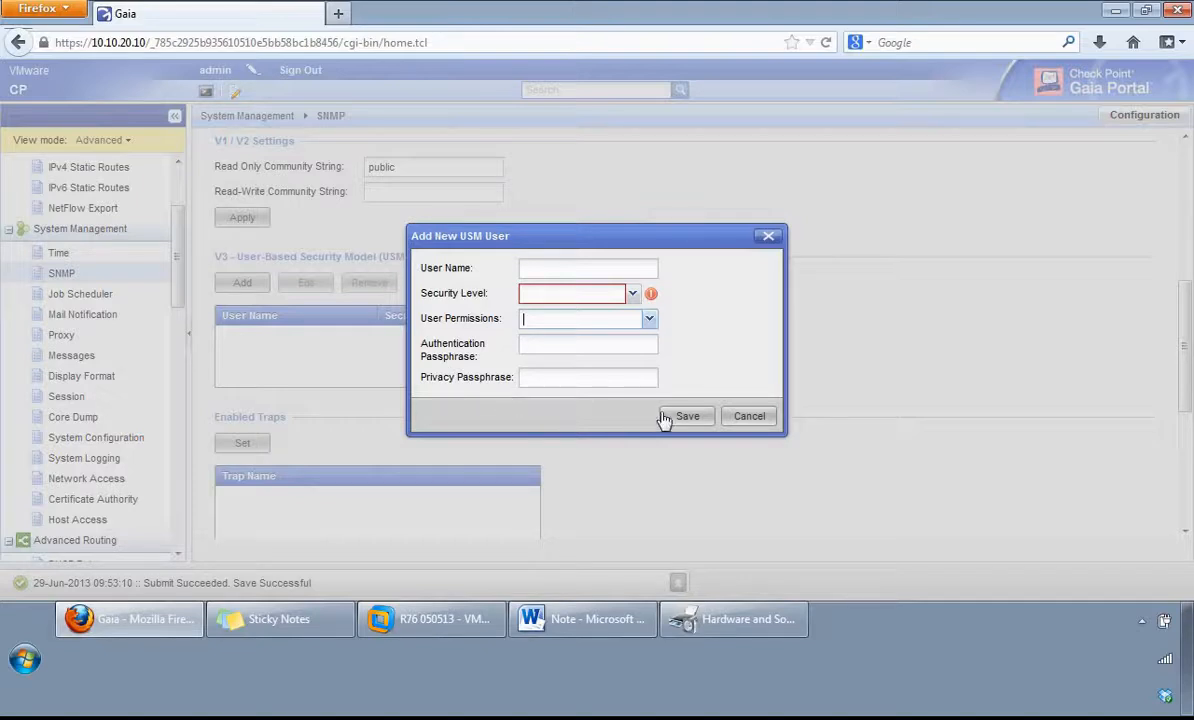
left_click(752, 422)
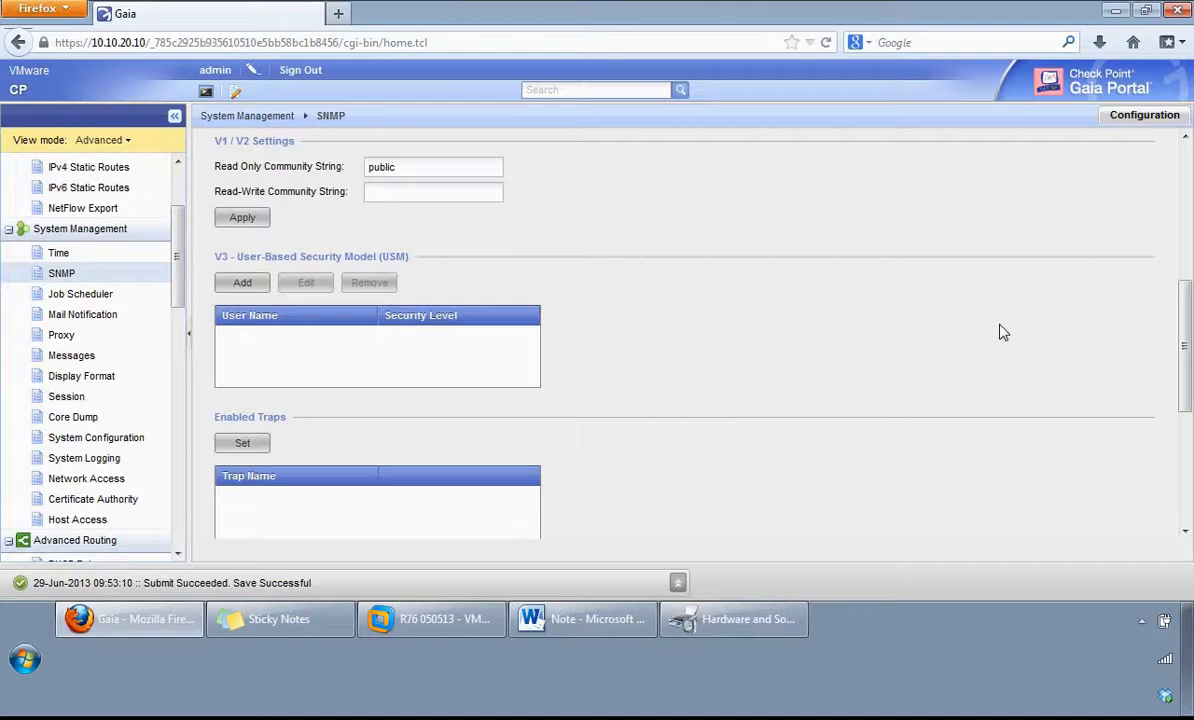
Step: Look through the list of SNMP traps that can be enabled and leave the selection without saving
left_click_drag(1187, 345, 1187, 445)
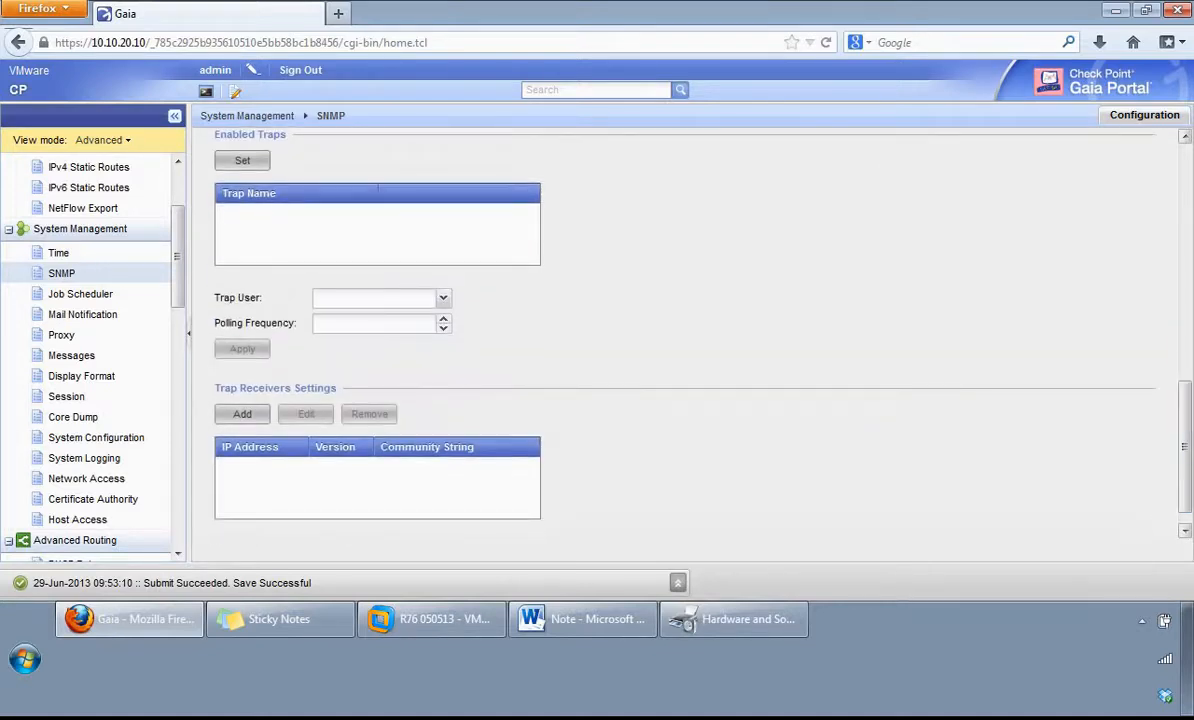
key("alt+Tab")
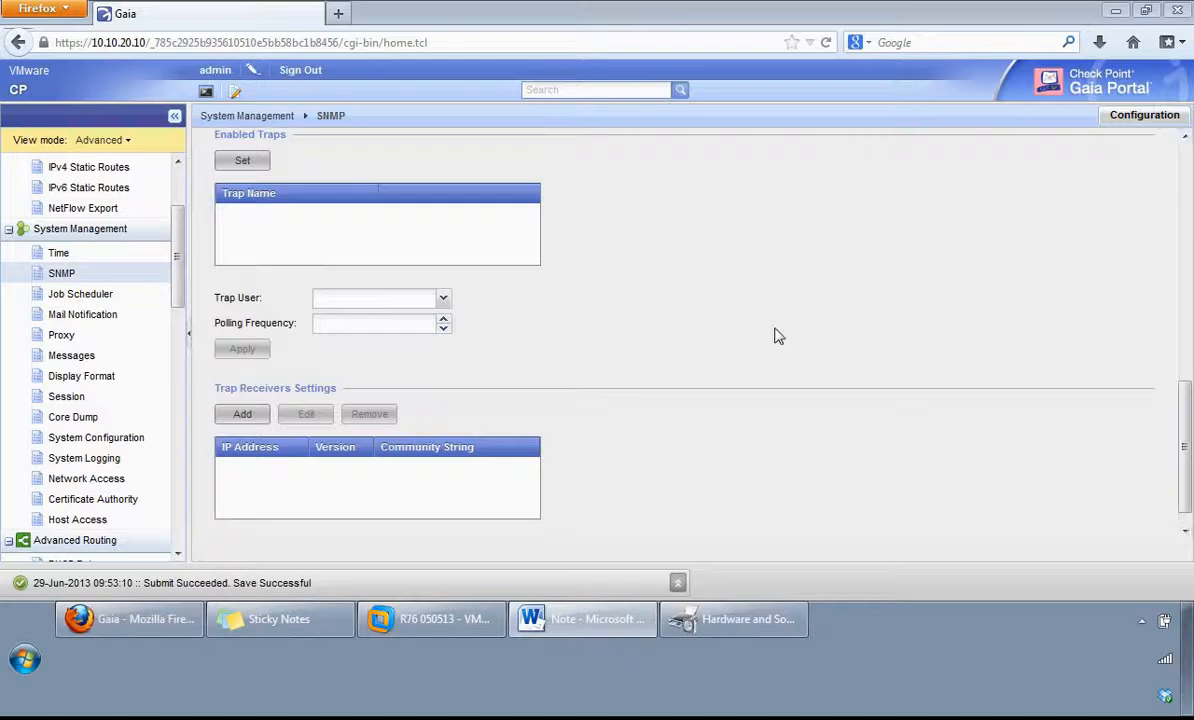
left_click(250, 164)
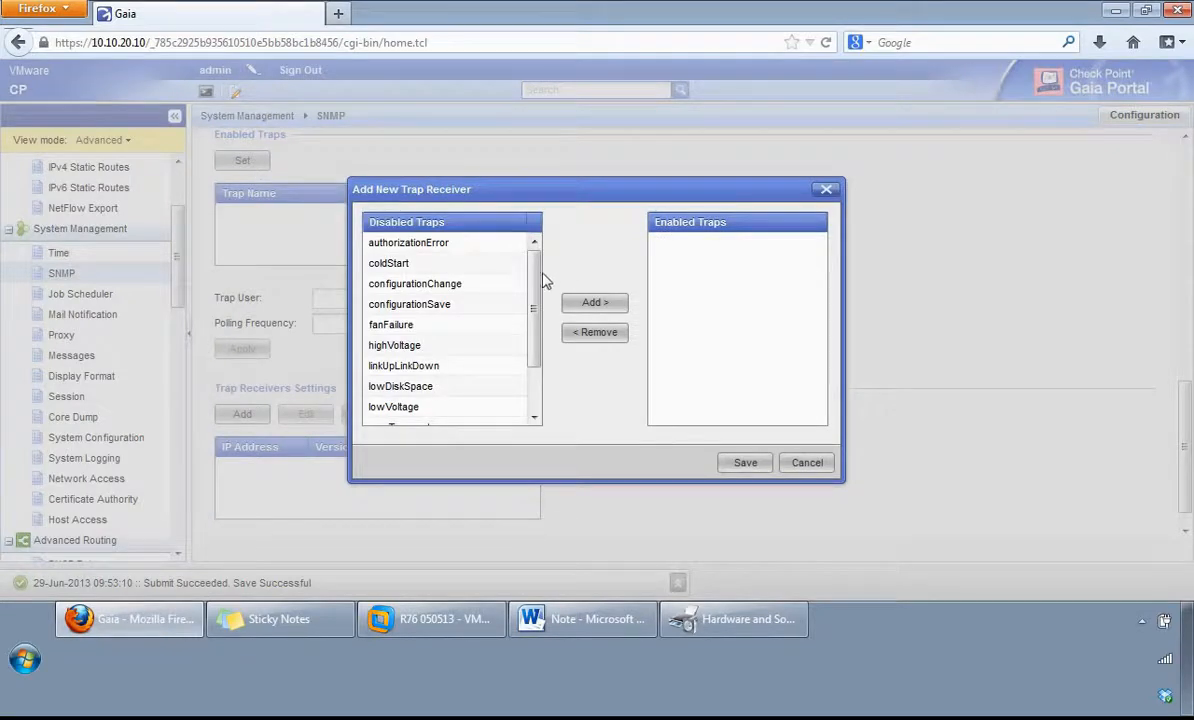
left_click_drag(538, 288, 538, 332)
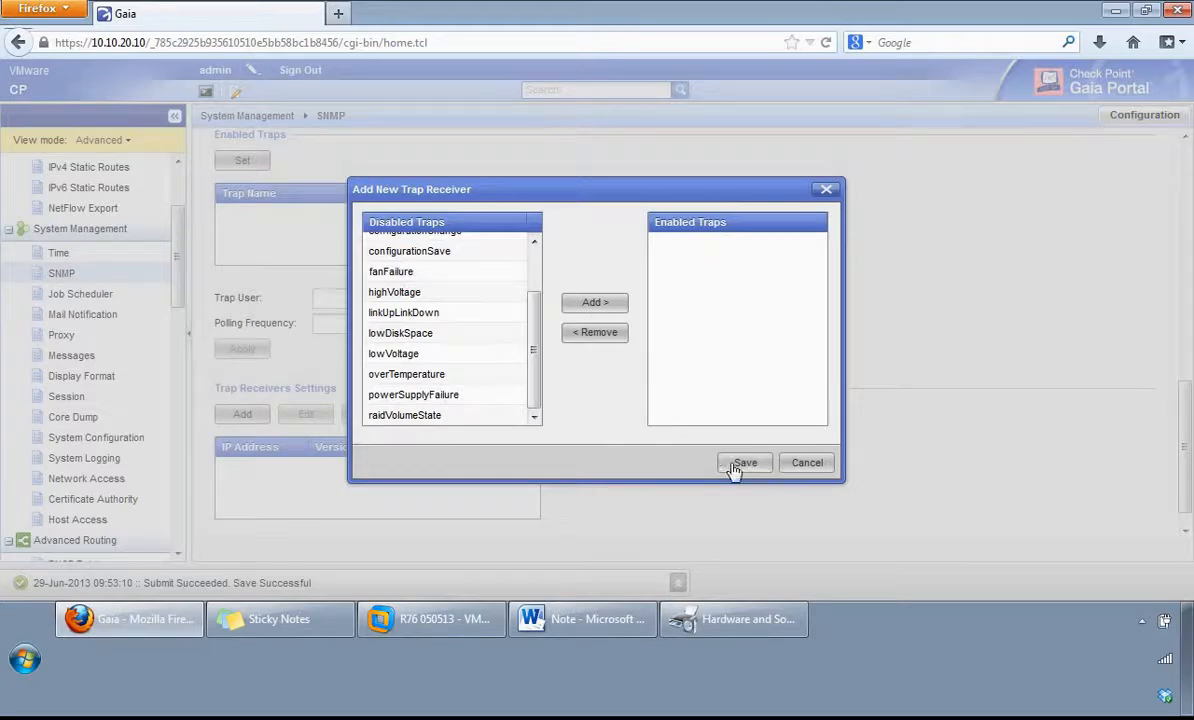
left_click(807, 464)
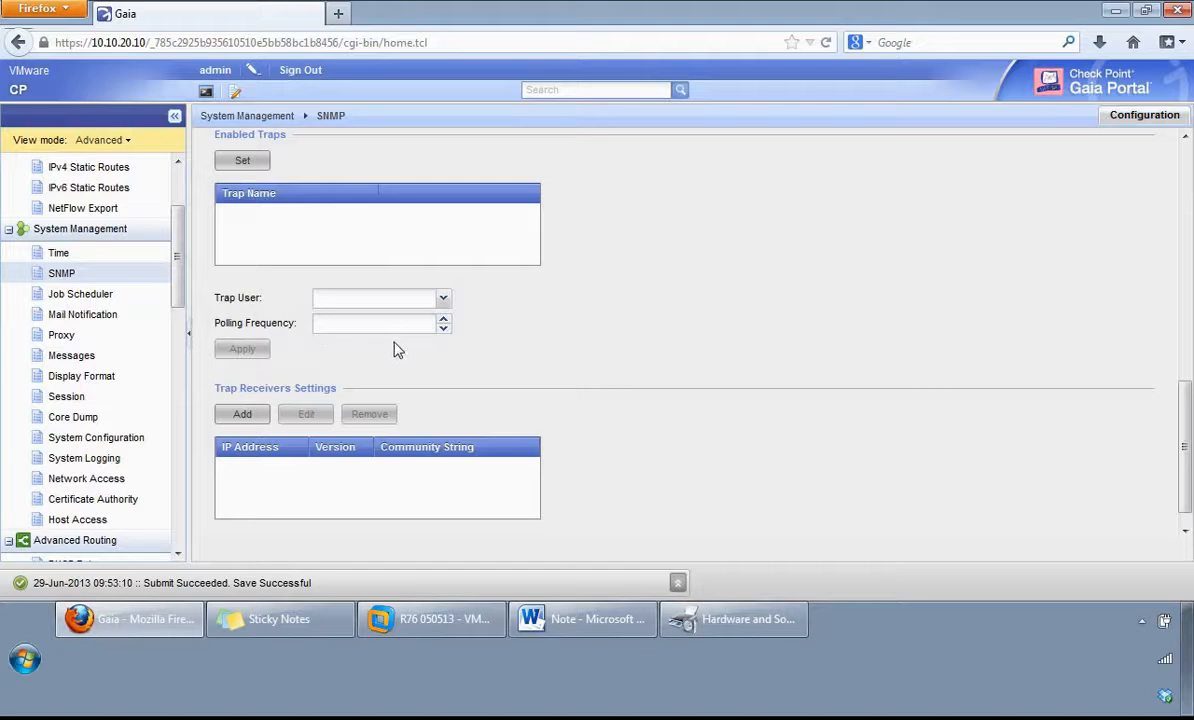
Step: Inspect the IP address, version and community string fields for a new trap receiver, and close the form without saving
left_click(244, 416)
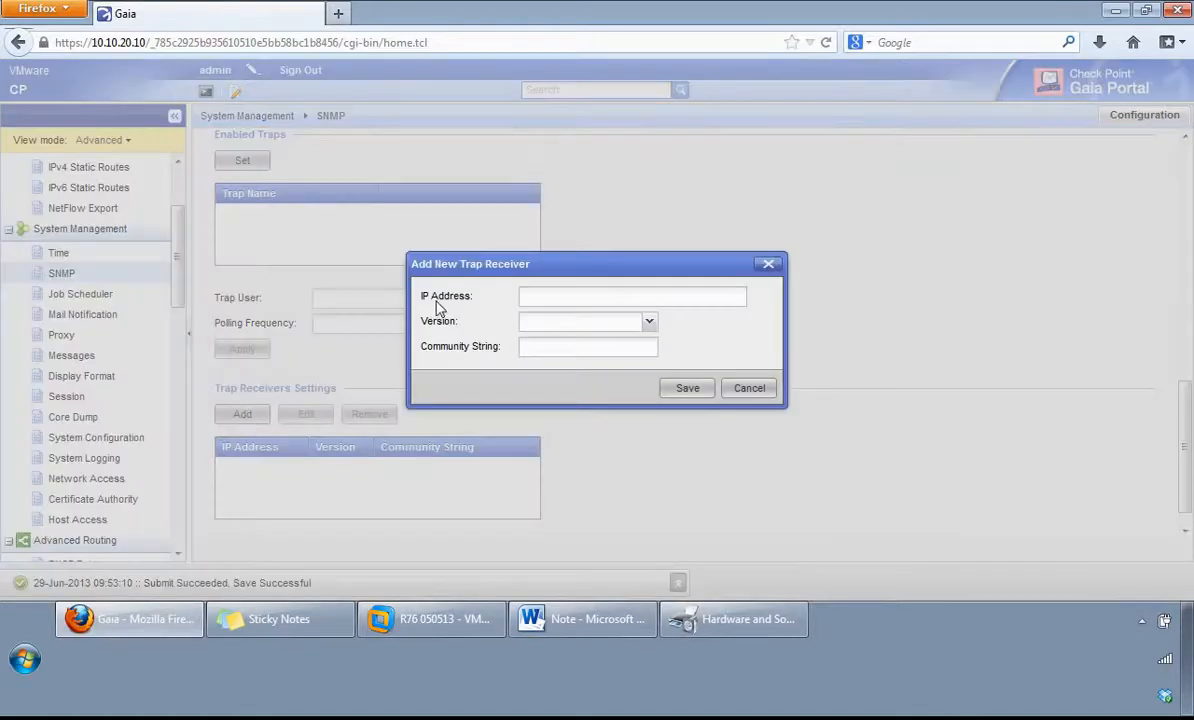
left_click(649, 324)
left_click(455, 358)
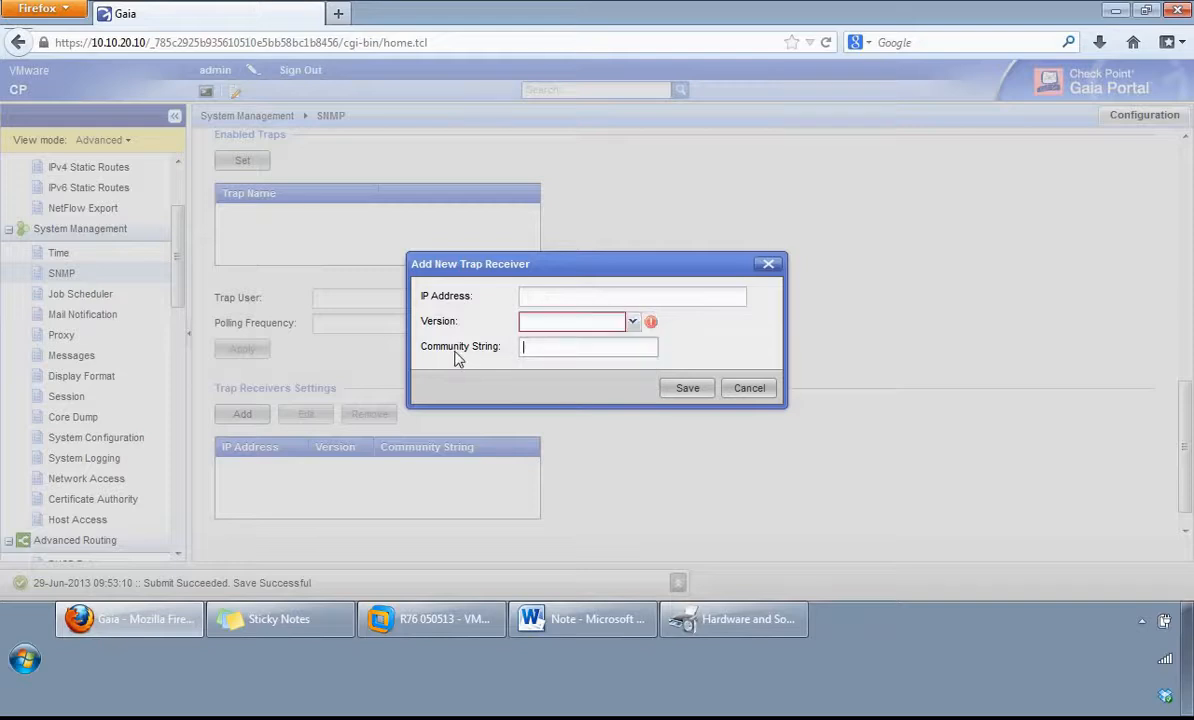
left_click(527, 347)
left_click(530, 348)
left_click(760, 397)
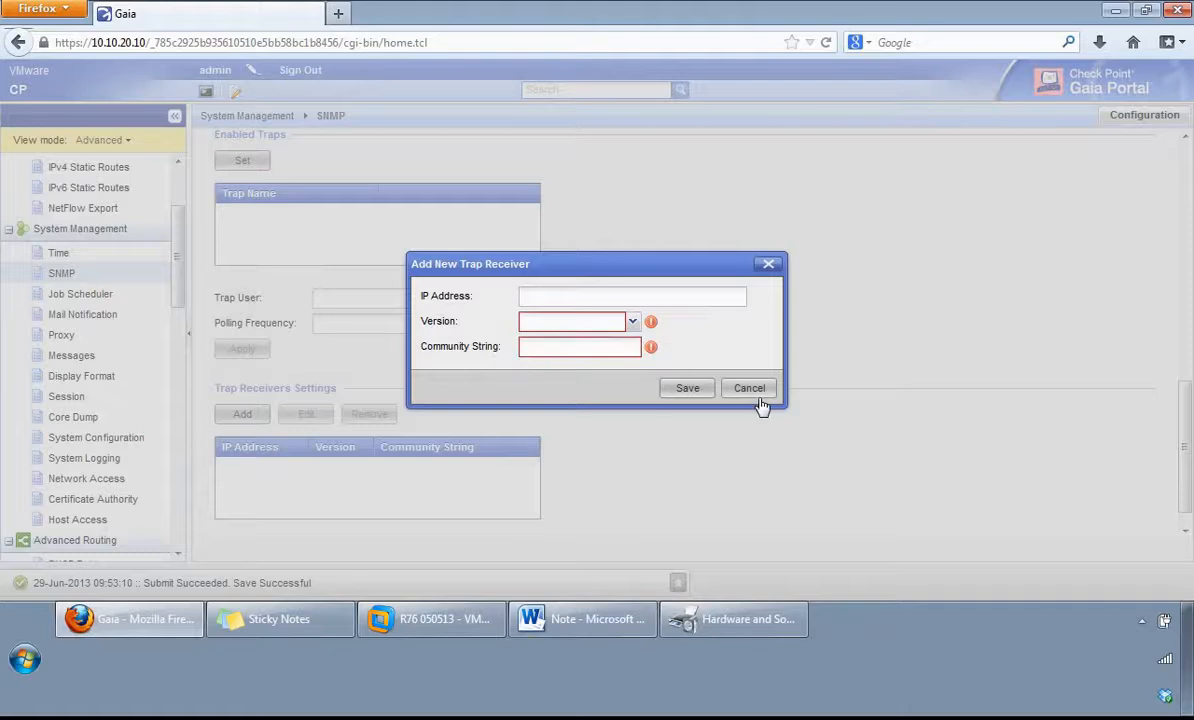
left_click(758, 398)
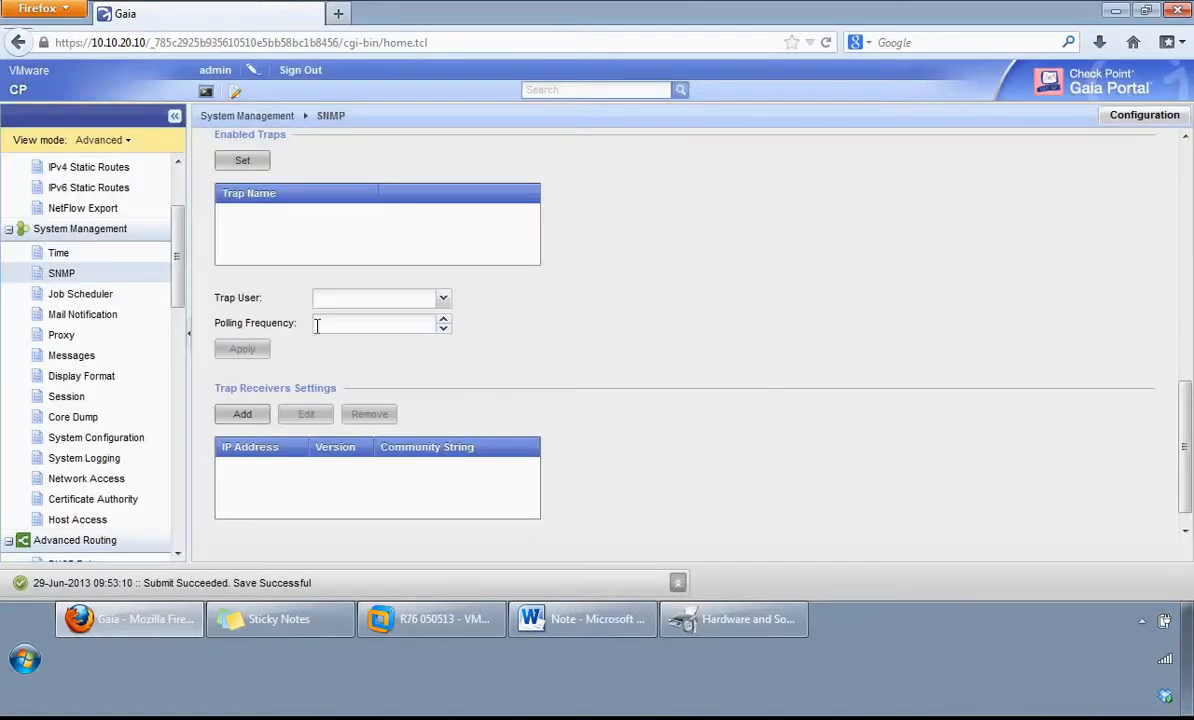
Step: Review the Job Scheduler's new scheduled job form without saving a job, and view the mail notification settings
left_click(80, 294)
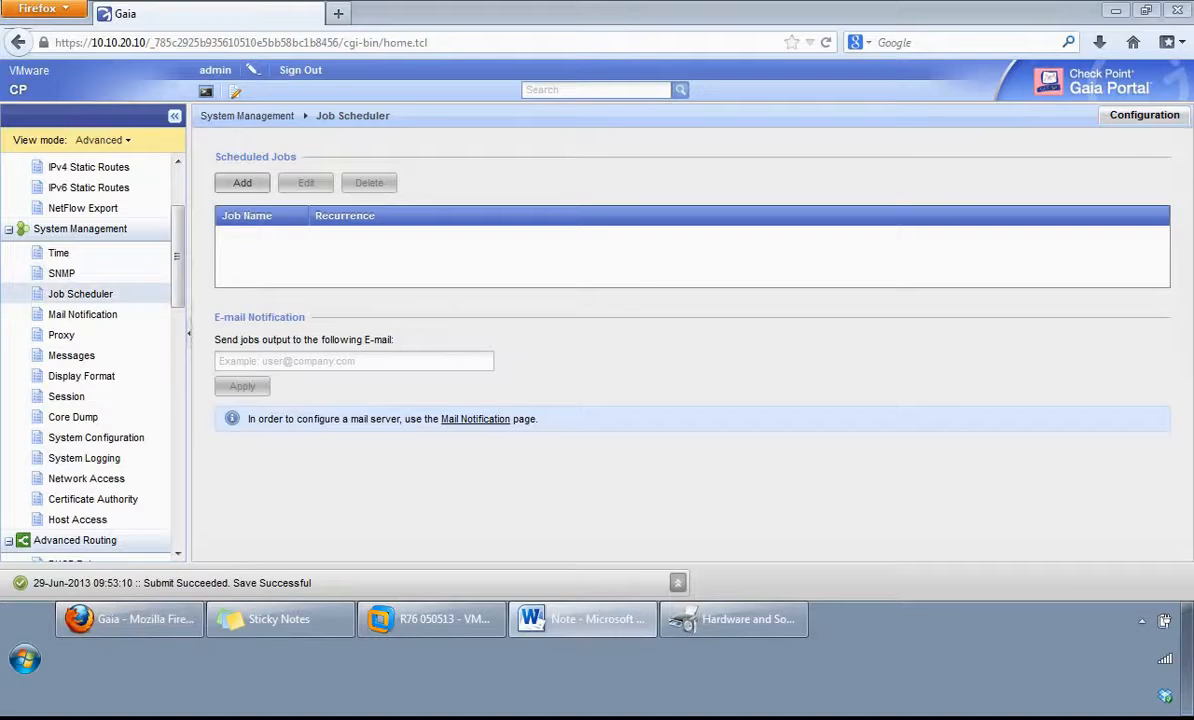
left_click(242, 184)
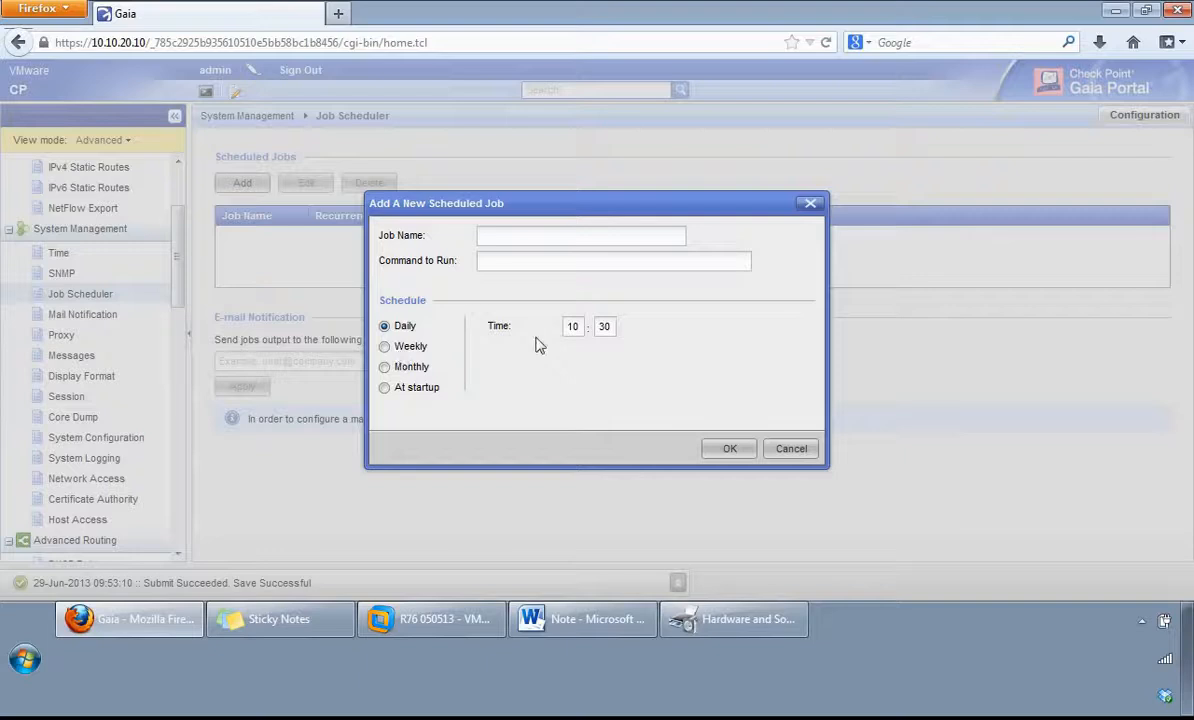
left_click(790, 450)
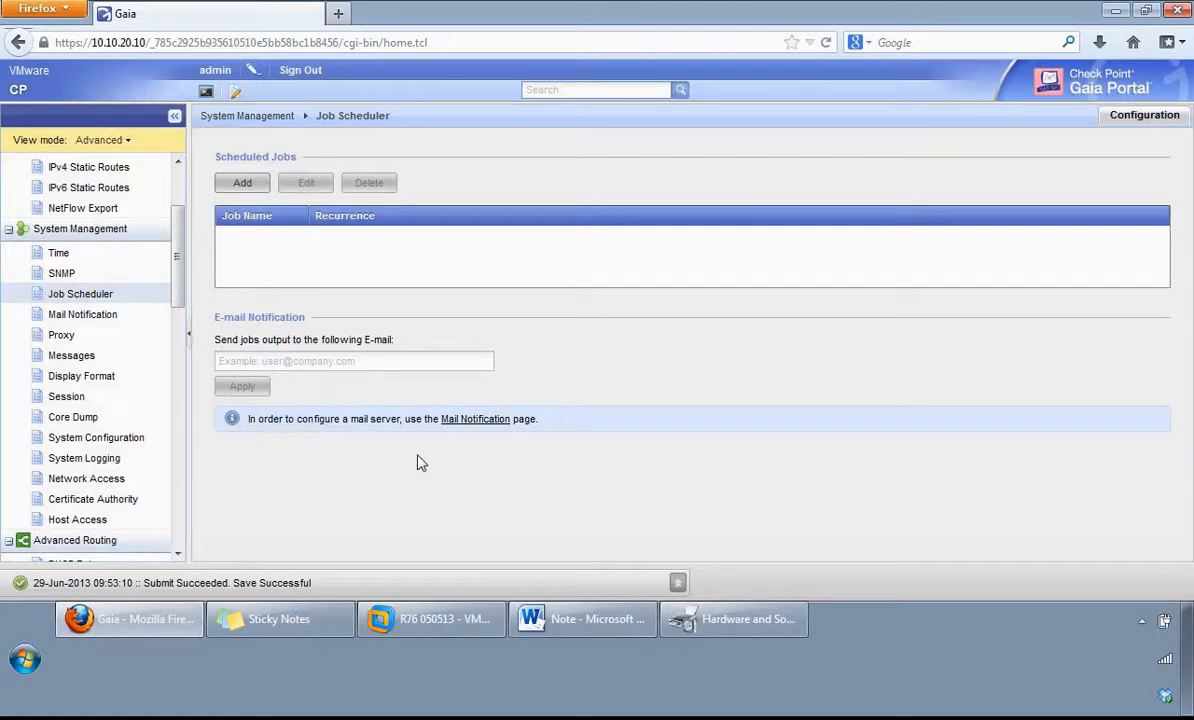
left_click(79, 318)
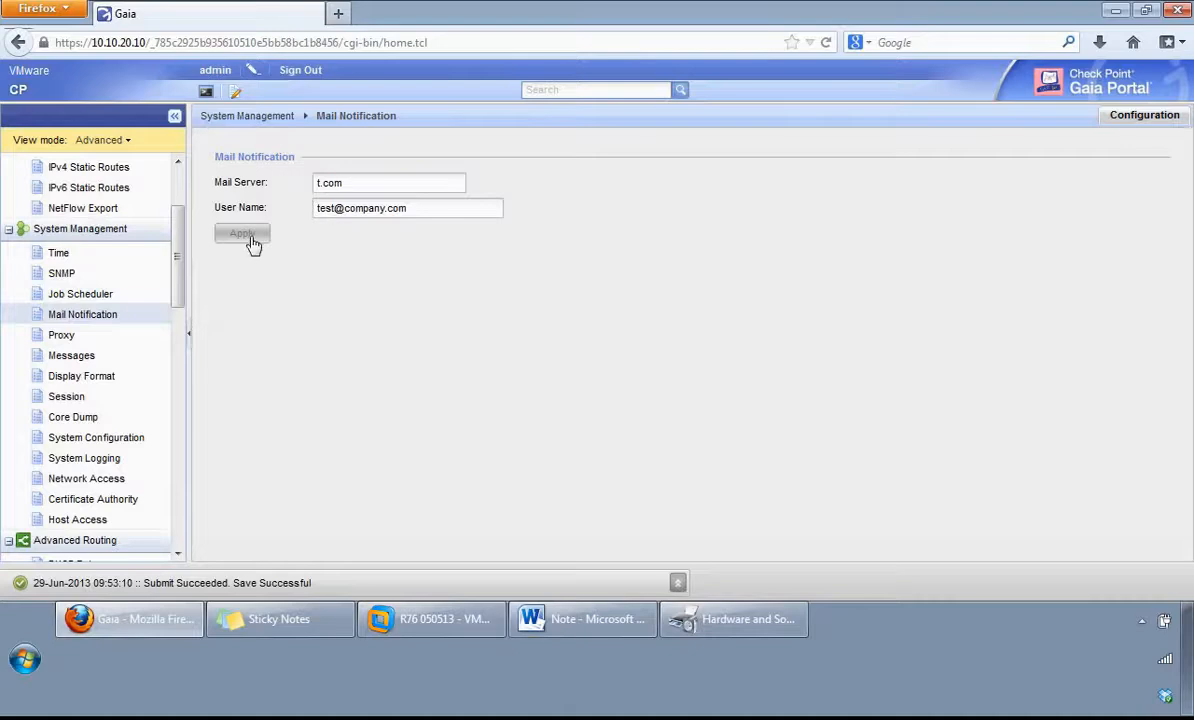
Step: Inspect the proxy server fields without applying a proxy, and view the banner message and message of the day settings
left_click(62, 336)
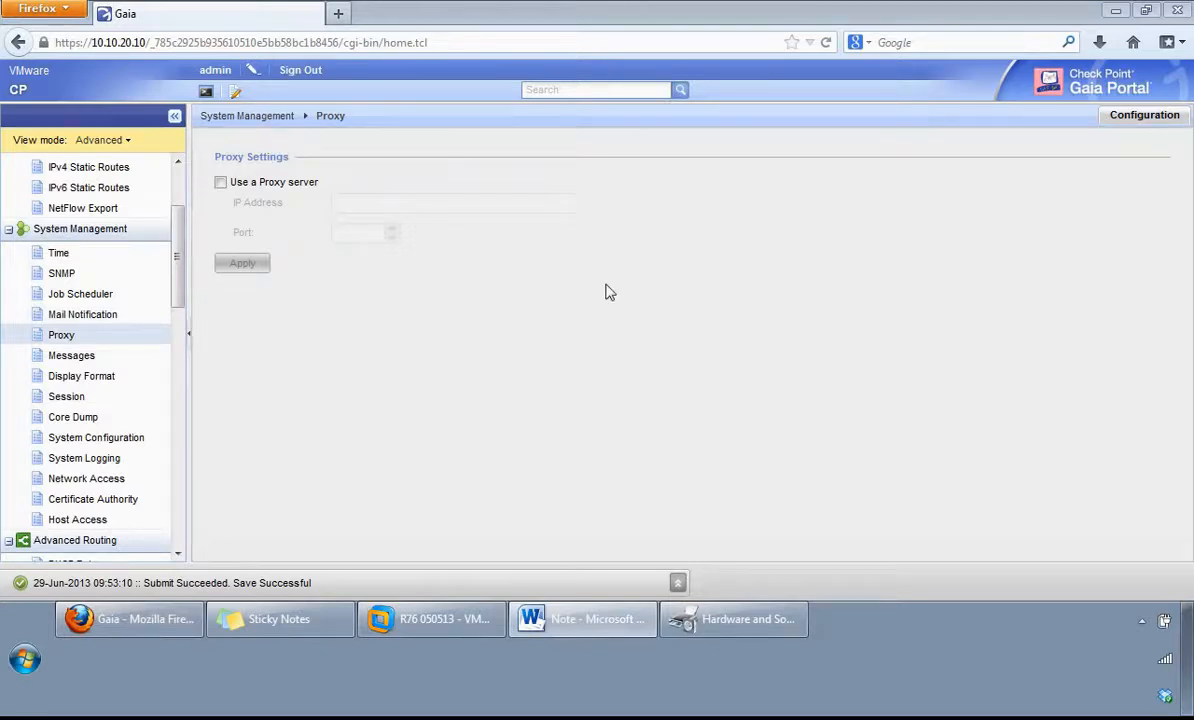
left_click(220, 182)
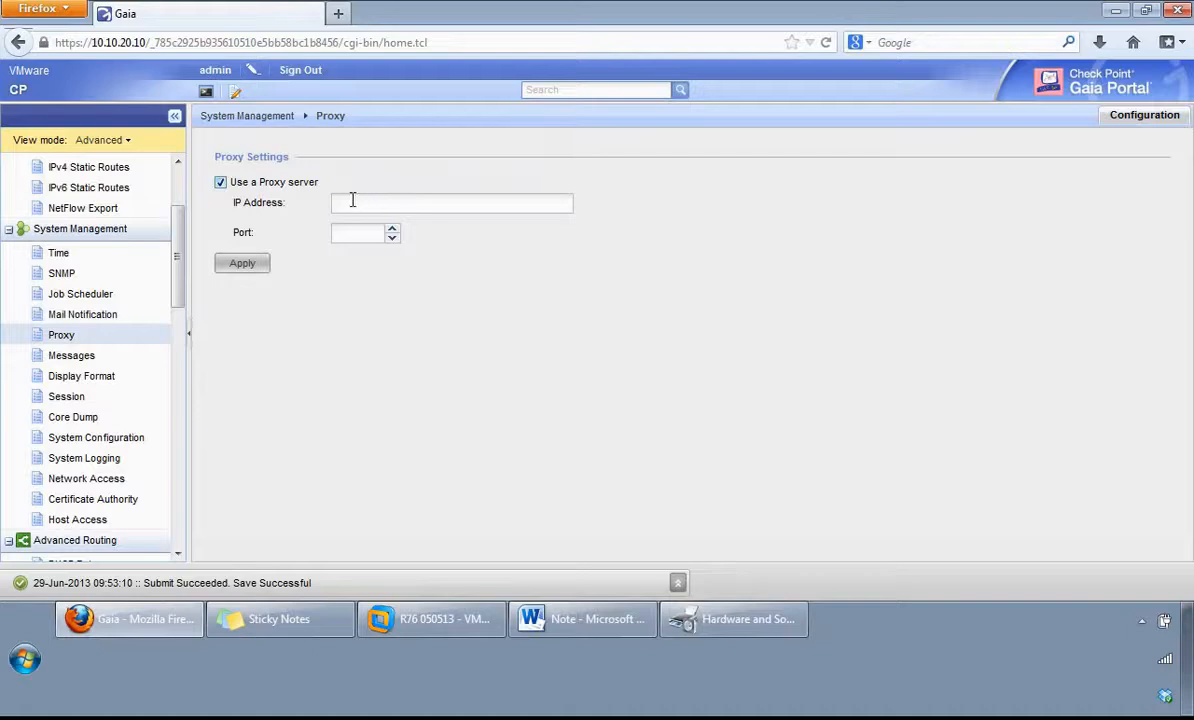
left_click(221, 185)
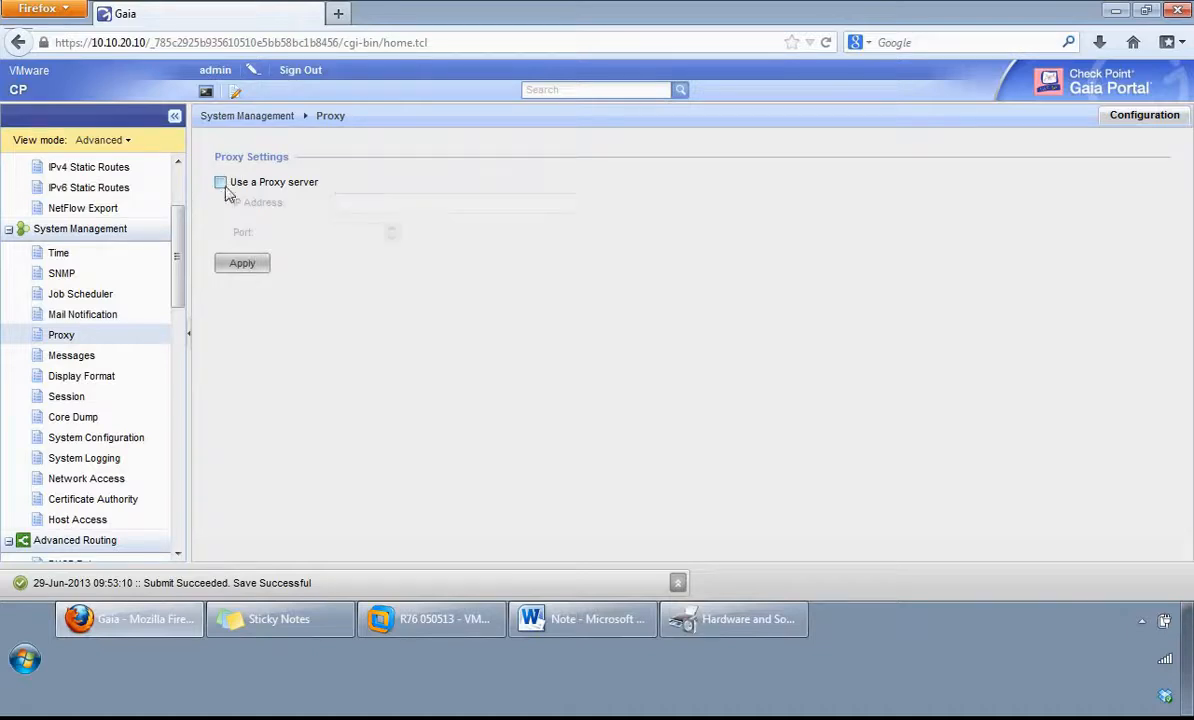
left_click(70, 357)
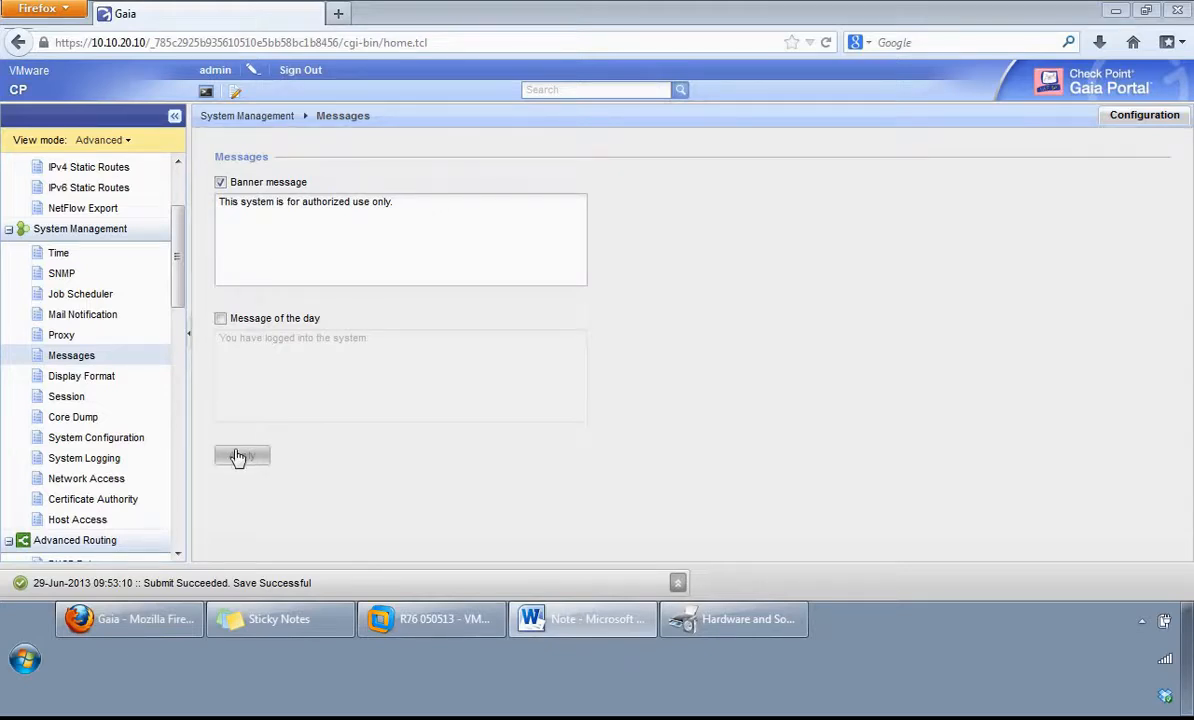
Step: Review the time, date and IPv4 netmask display formats, try CIDR notation for the netmask, and discard the change
left_click(84, 387)
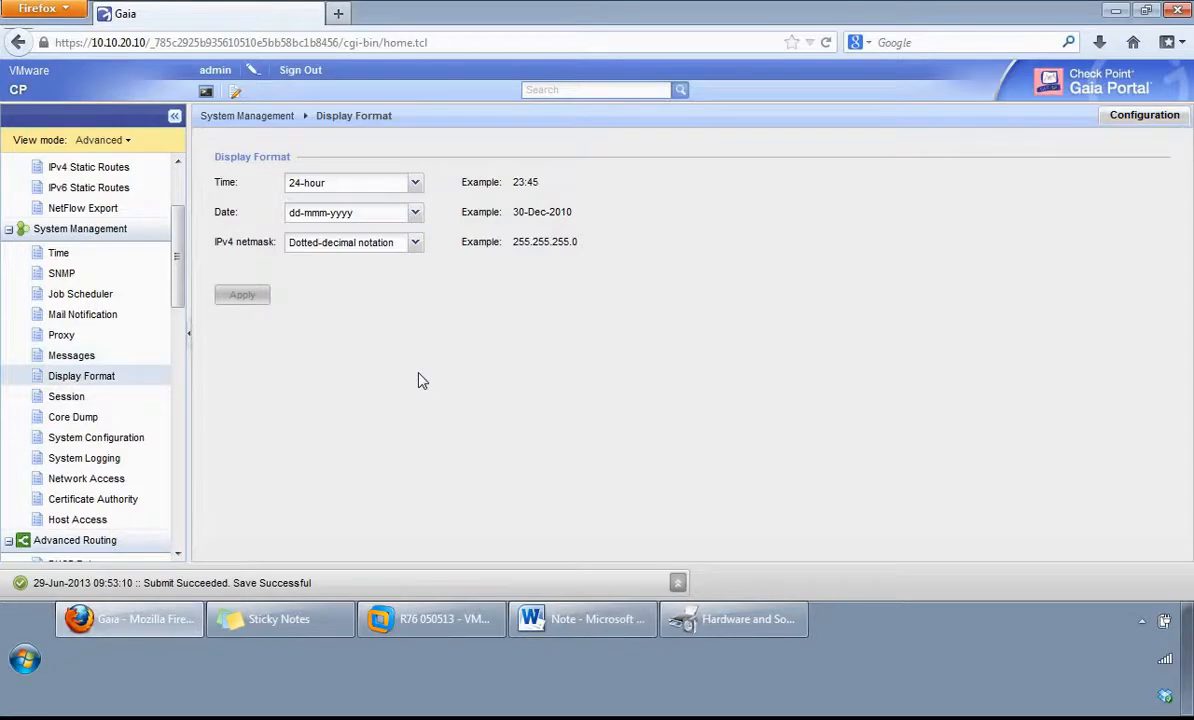
left_click(416, 184)
left_click(417, 186)
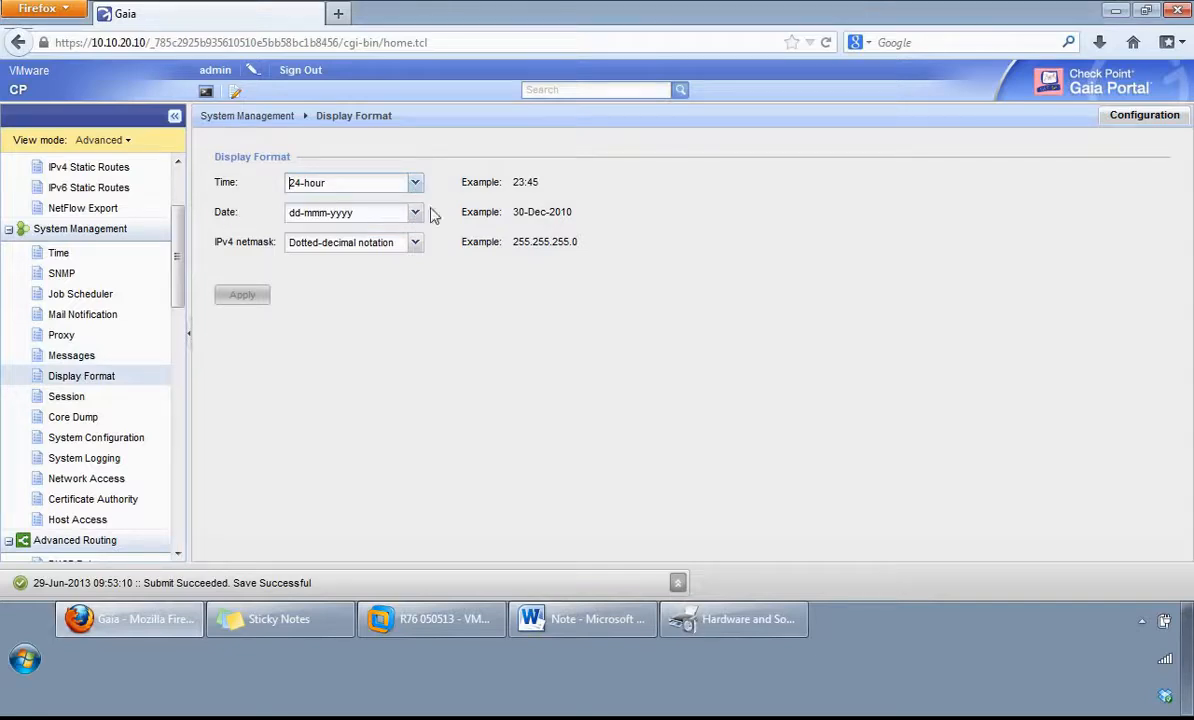
left_click(419, 216)
left_click(419, 214)
left_click(396, 245)
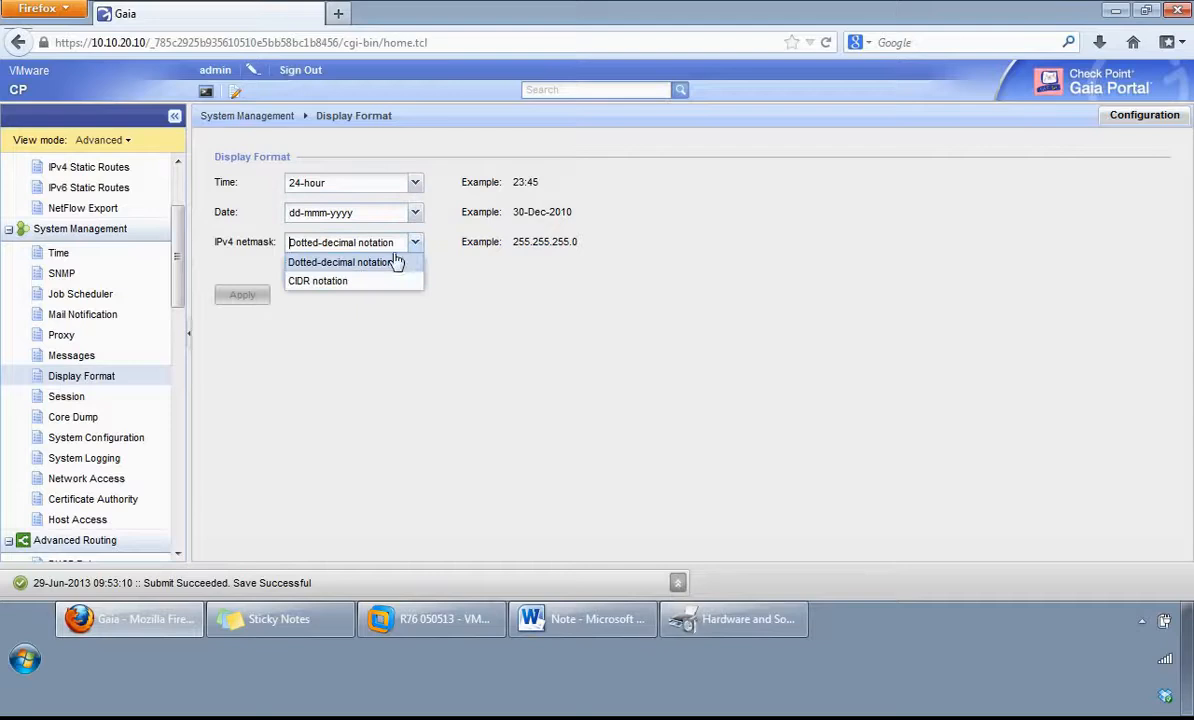
left_click(320, 282)
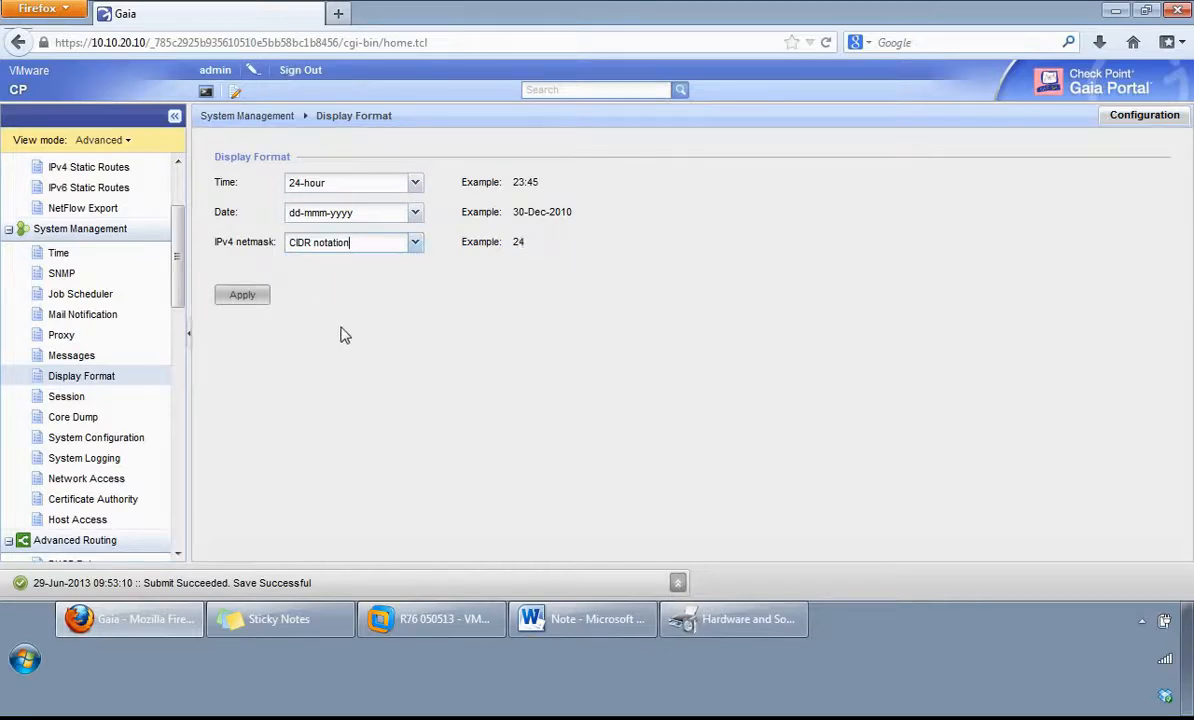
left_click(86, 403)
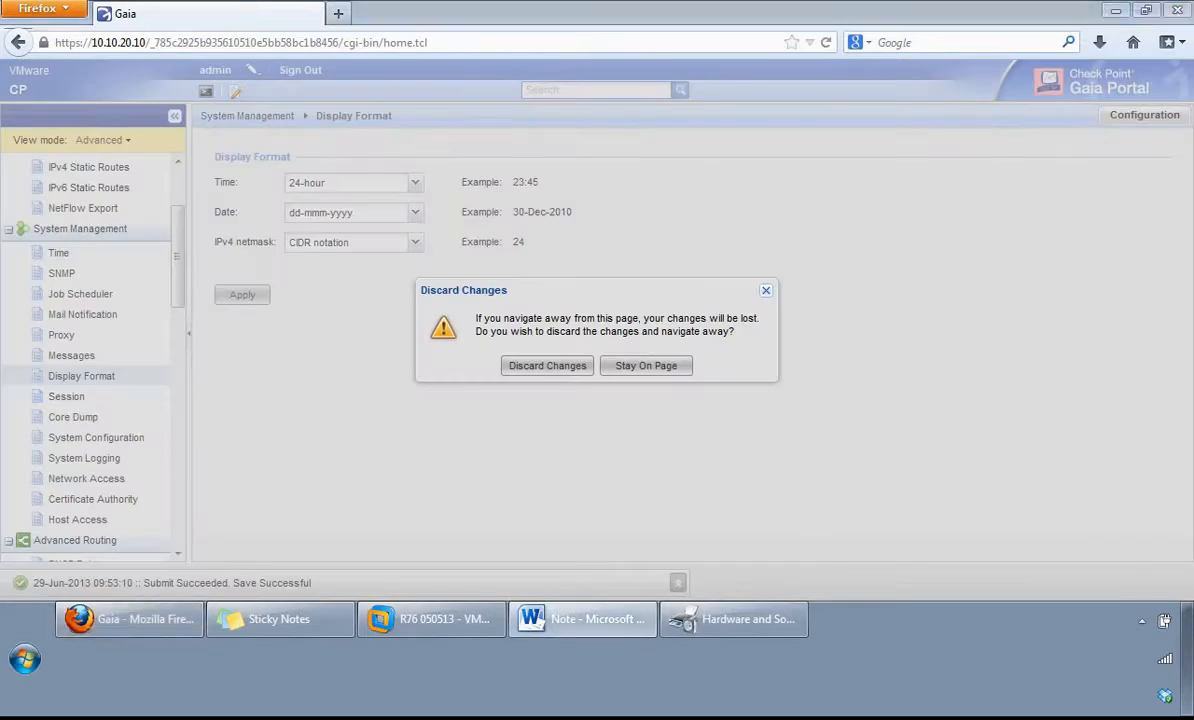
left_click(541, 367)
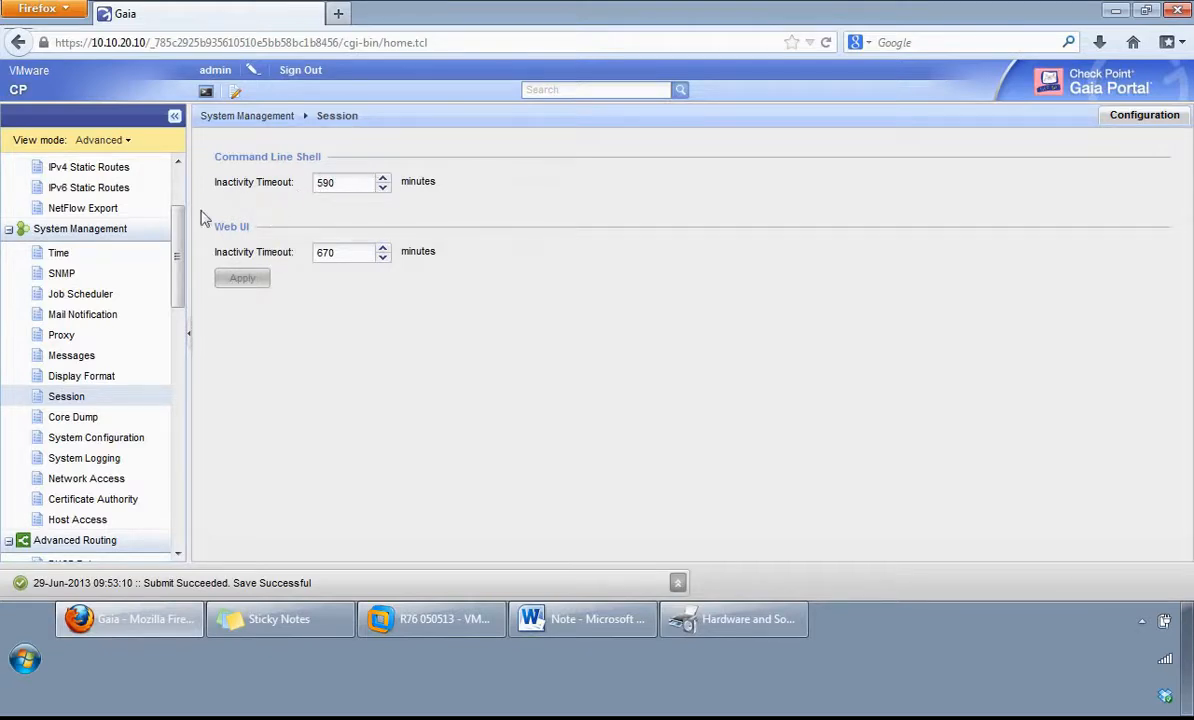
Step: Review the command line and web UI inactivity timeouts, and the core dump settings with their storage path
left_click(341, 256)
left_click(88, 420)
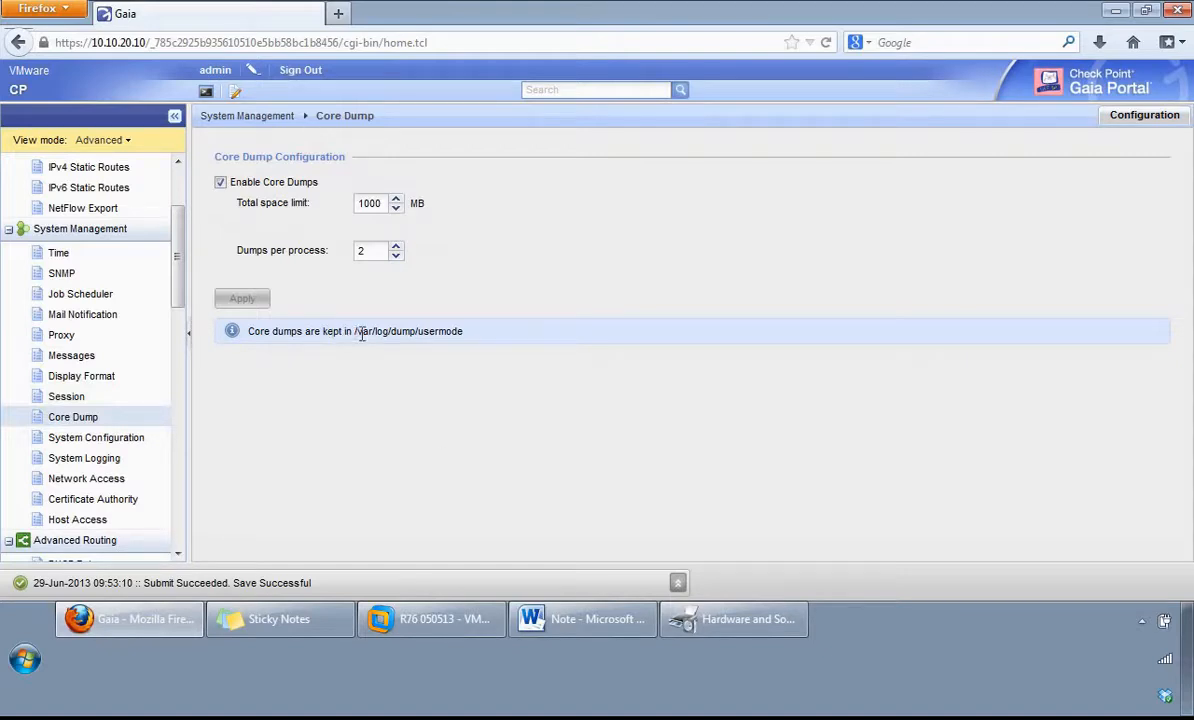
left_click_drag(354, 333, 464, 338)
Step: Try the IPv6 support and 32-bit/64-bit edition options in System Configuration, and discard the changes
left_click(76, 438)
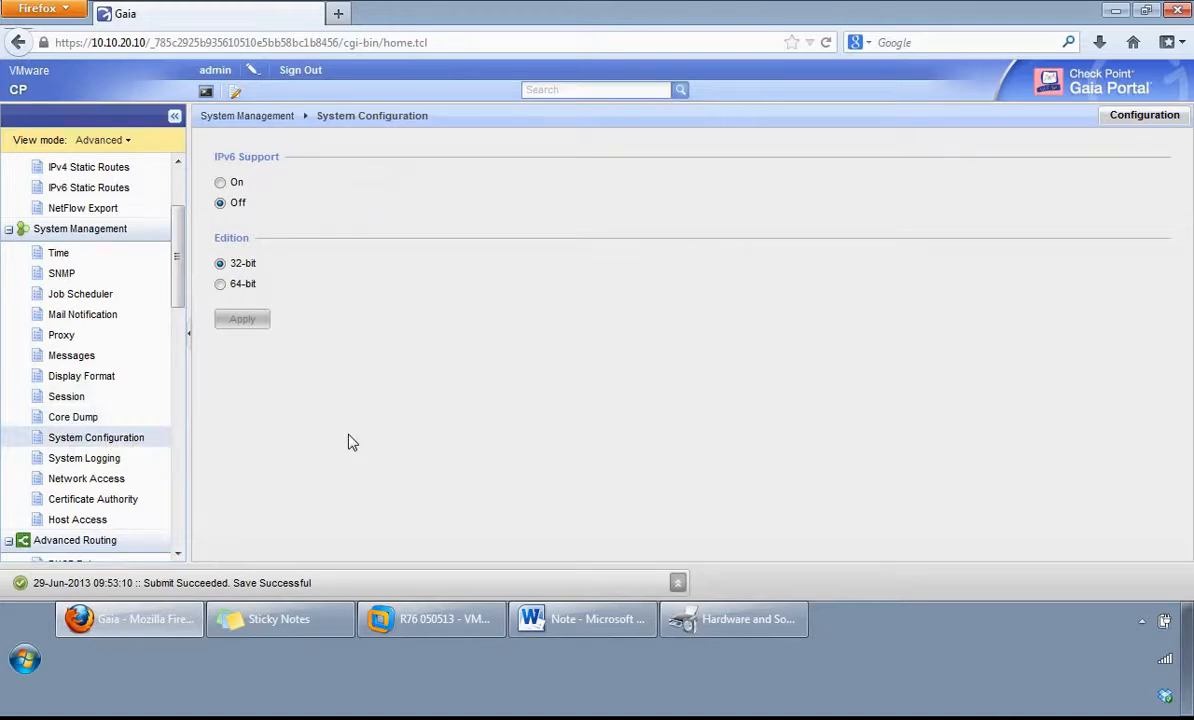
left_click(221, 184)
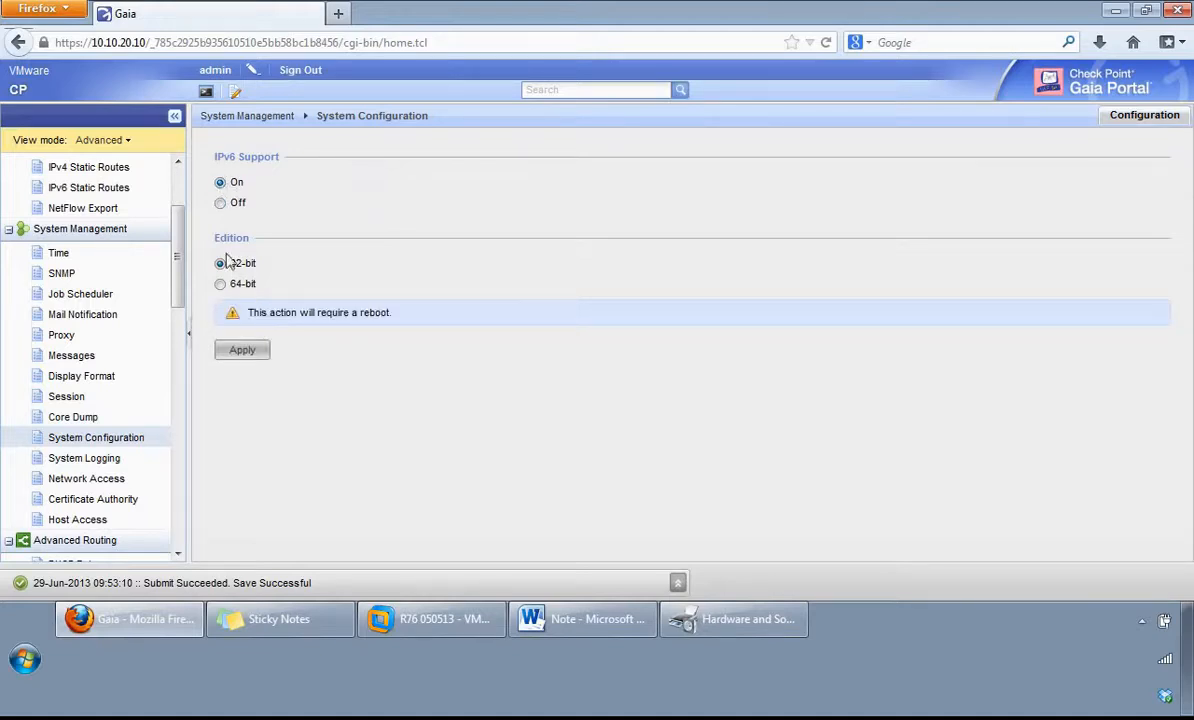
left_click(220, 285)
left_click(220, 204)
left_click(220, 264)
left_click(220, 284)
left_click(62, 462)
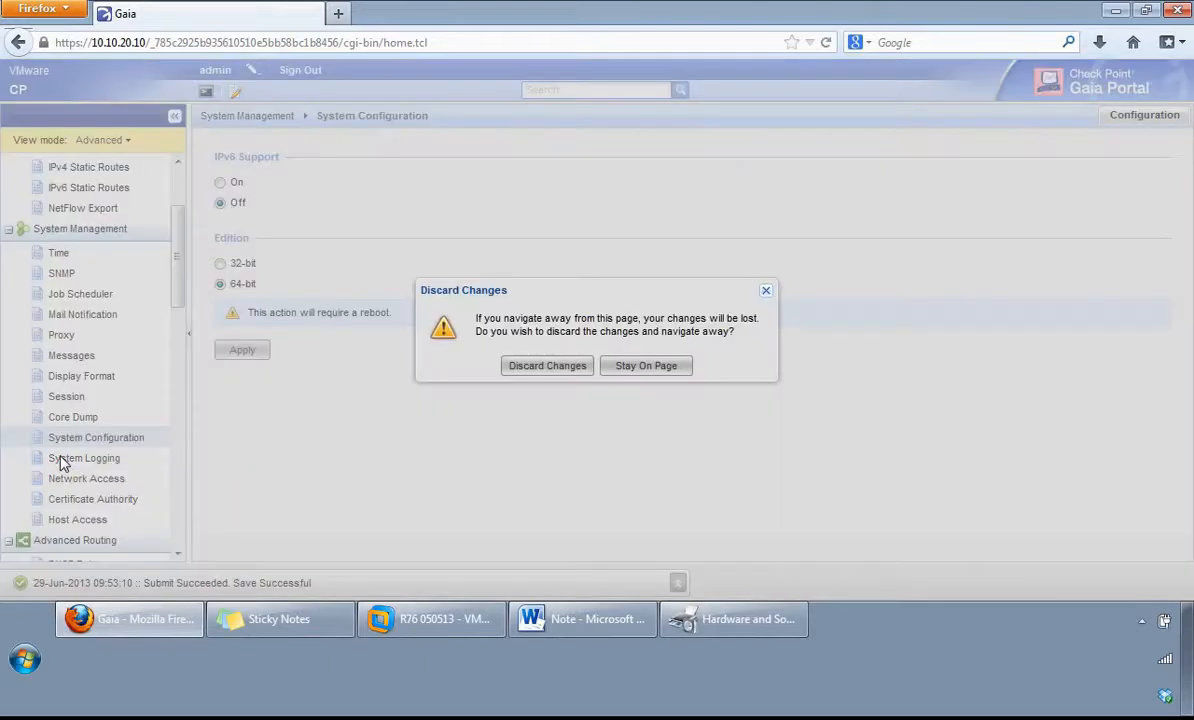
left_click(542, 365)
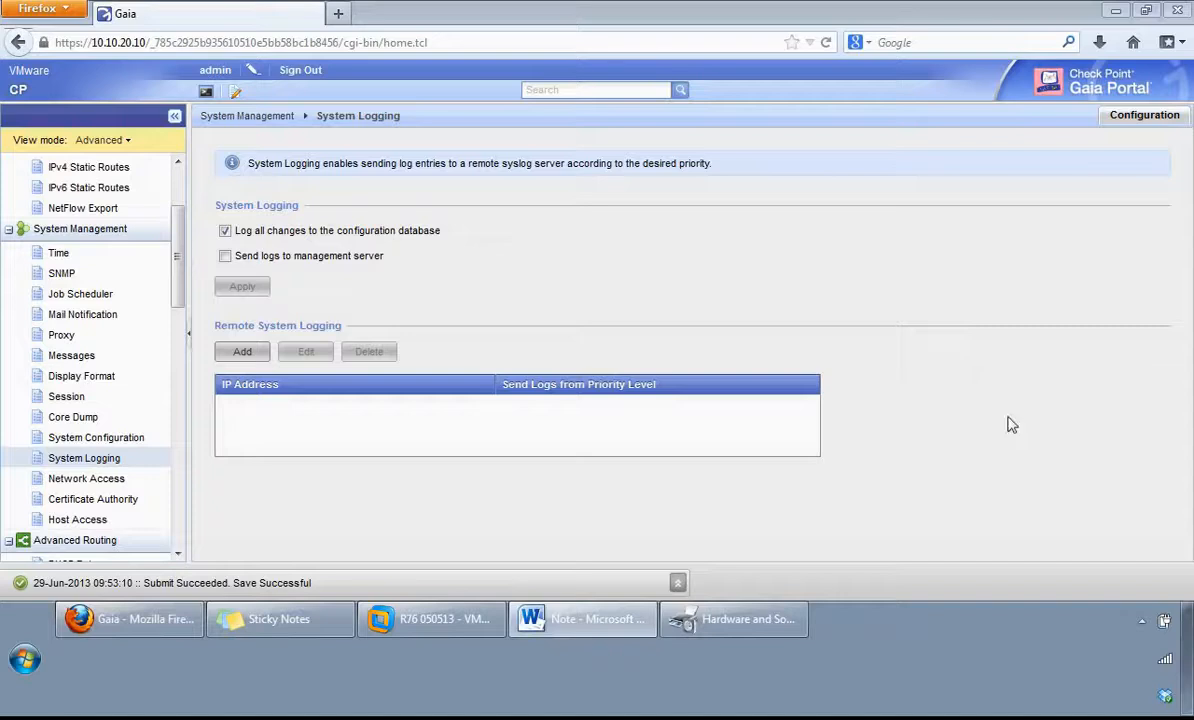
Step: Inspect the form for adding a remote logging server, including its priority levels, and close it without saving
left_click(233, 350)
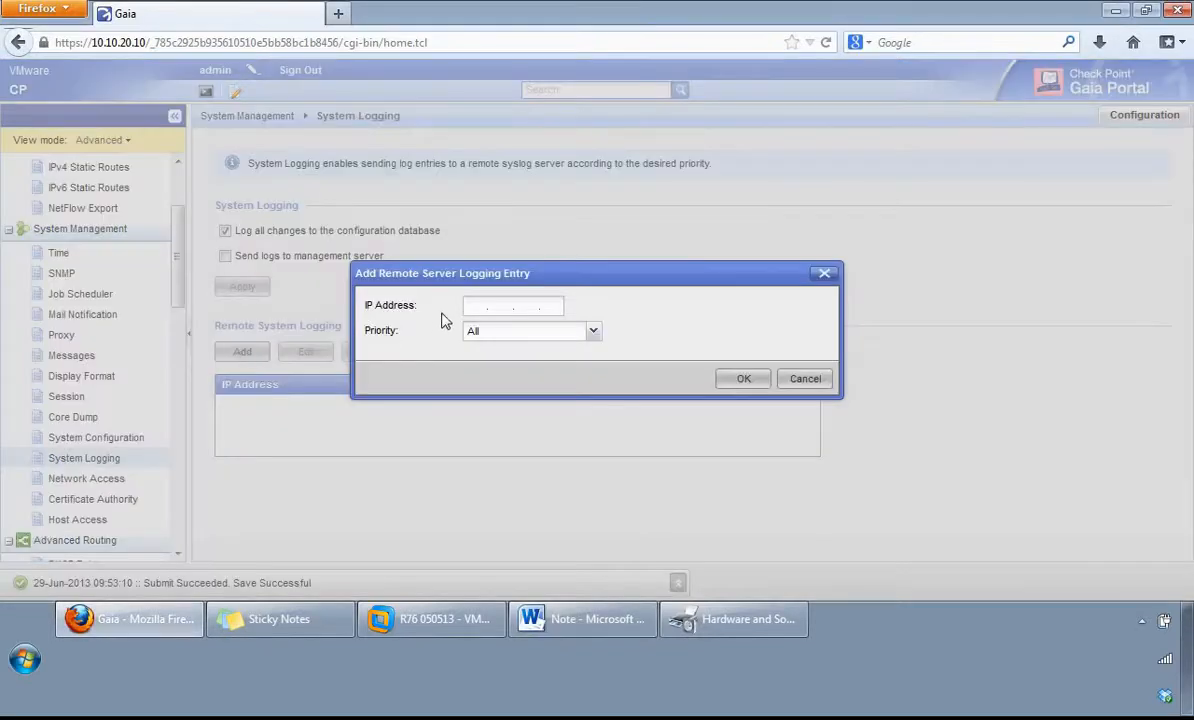
left_click(594, 334)
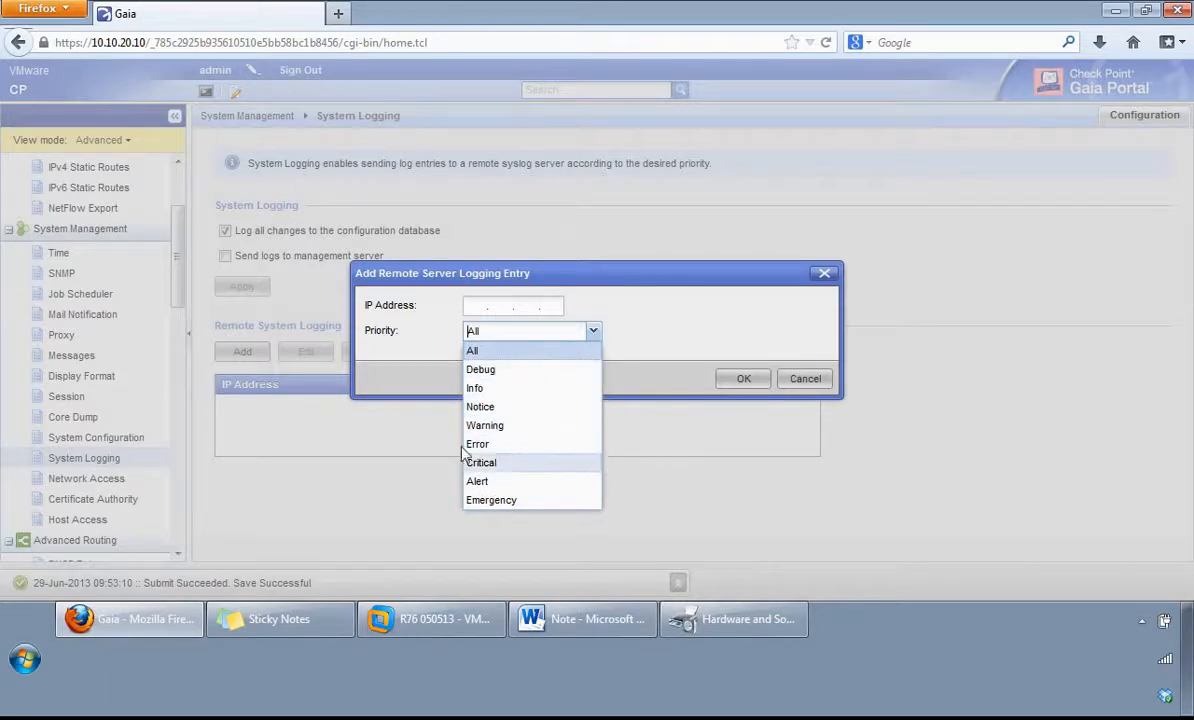
left_click(418, 398)
left_click(805, 378)
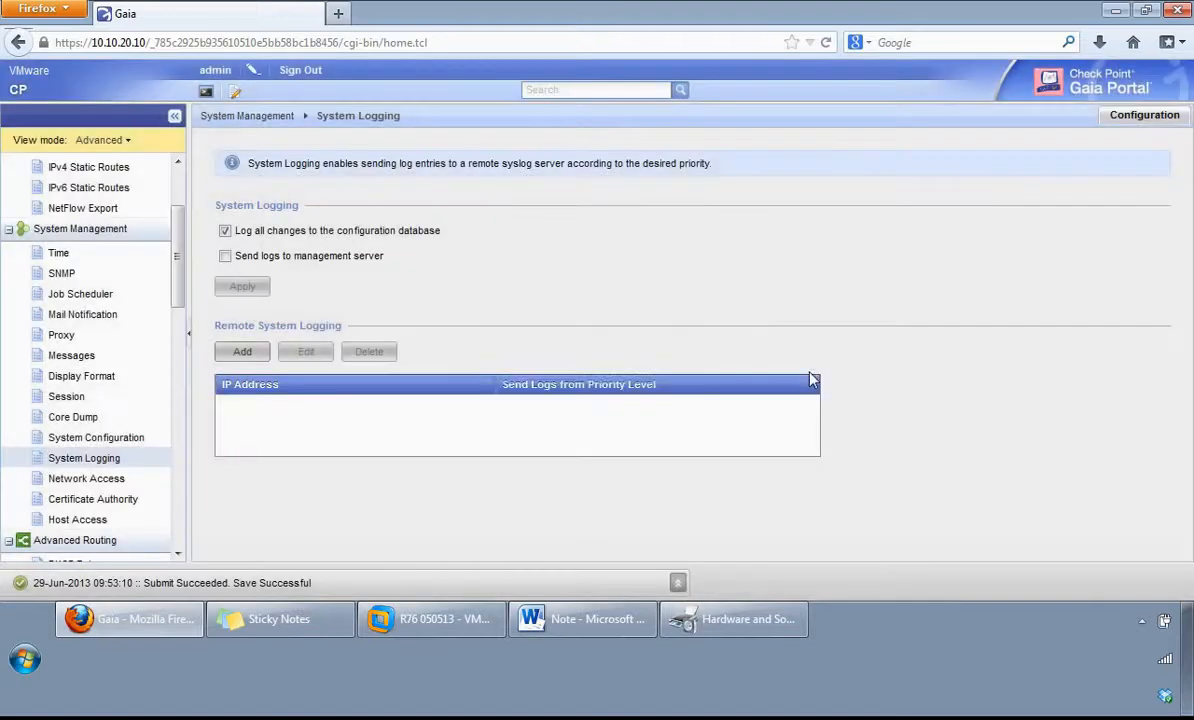
Step: View the Telnet network access setting, the certificate authority details and the list of allowed hosts
left_click(86, 480)
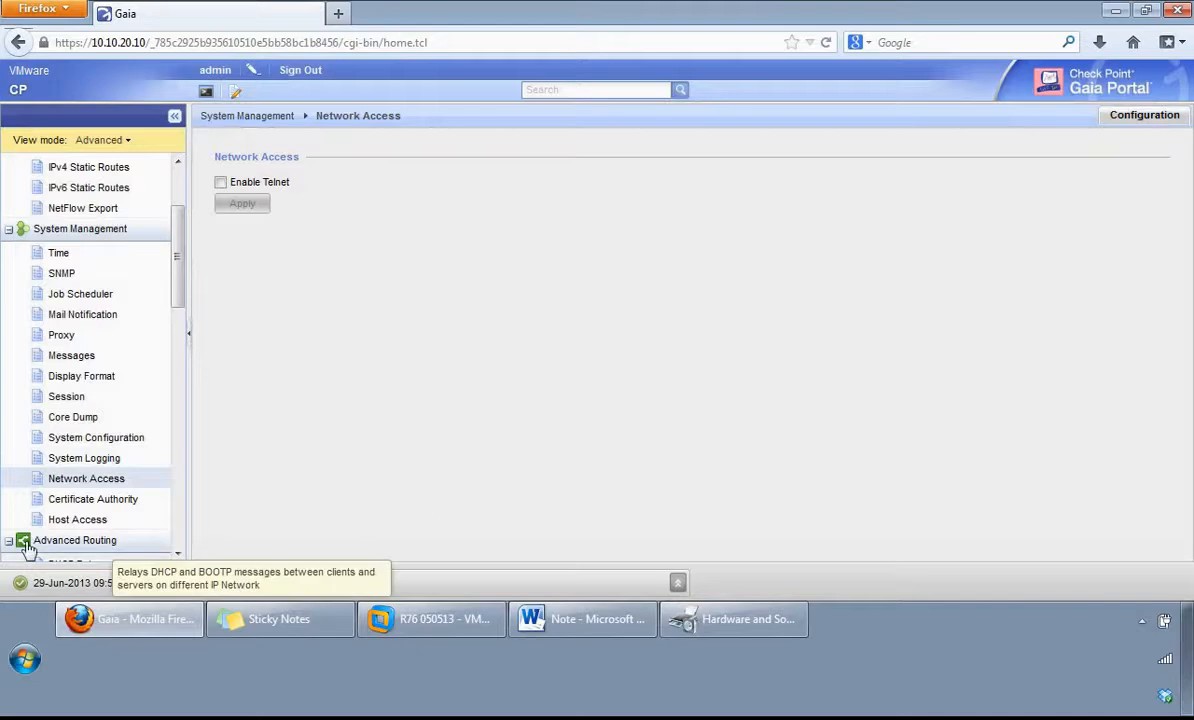
left_click(88, 502)
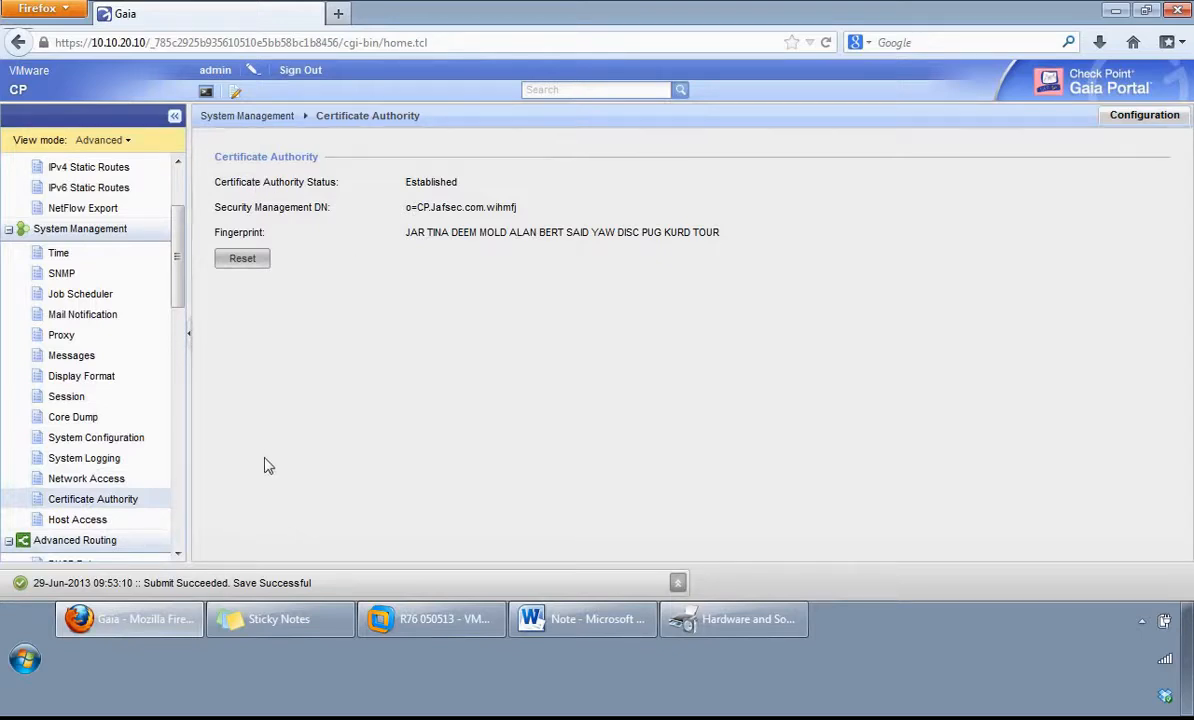
left_click(70, 519)
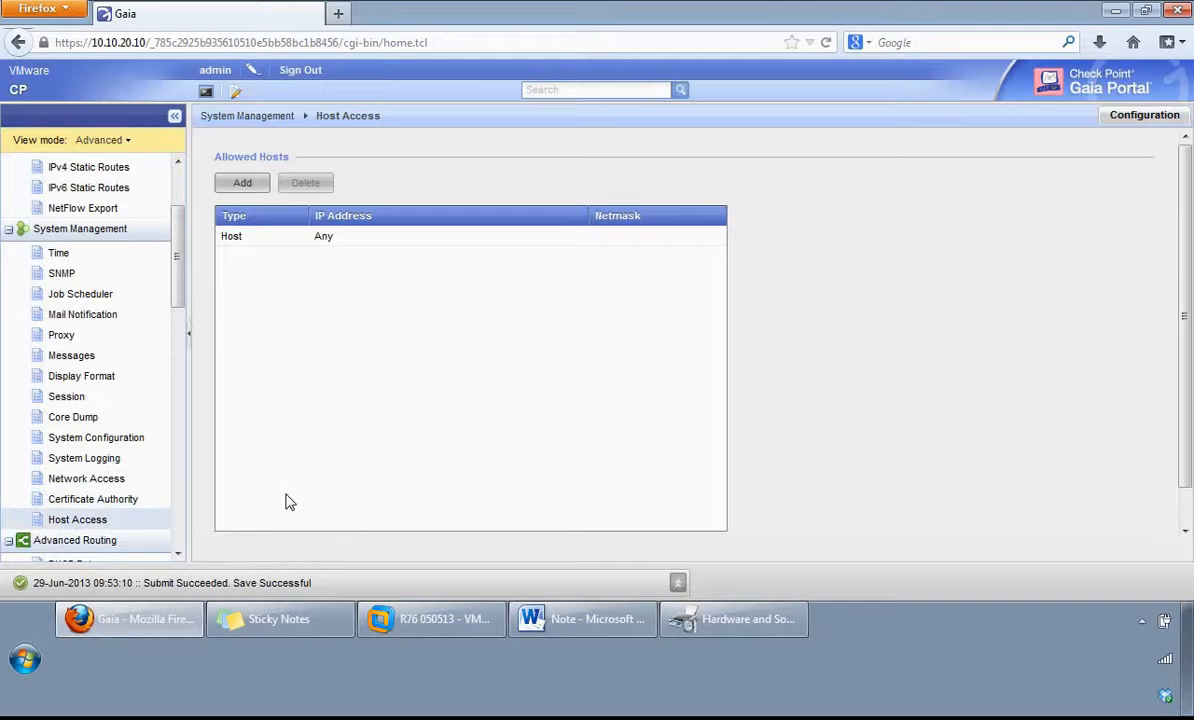
Step: Inspect the host and network options for adding an allowed host, and close the form without saving
left_click(245, 184)
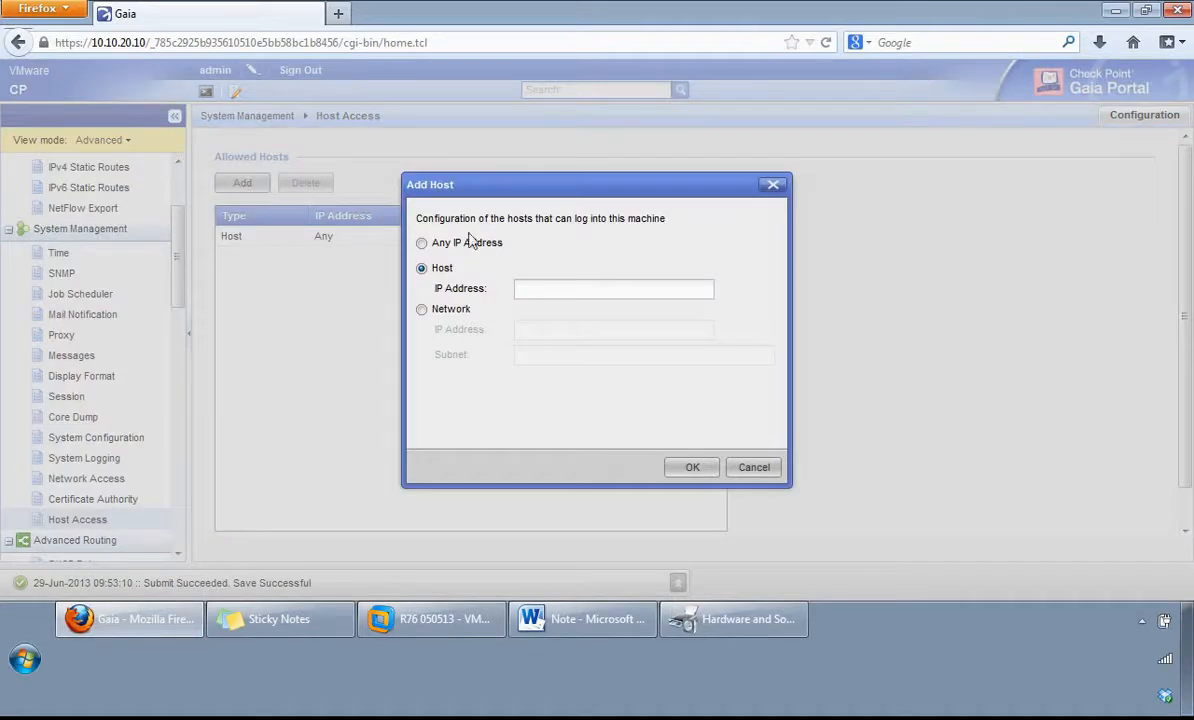
left_click(421, 310)
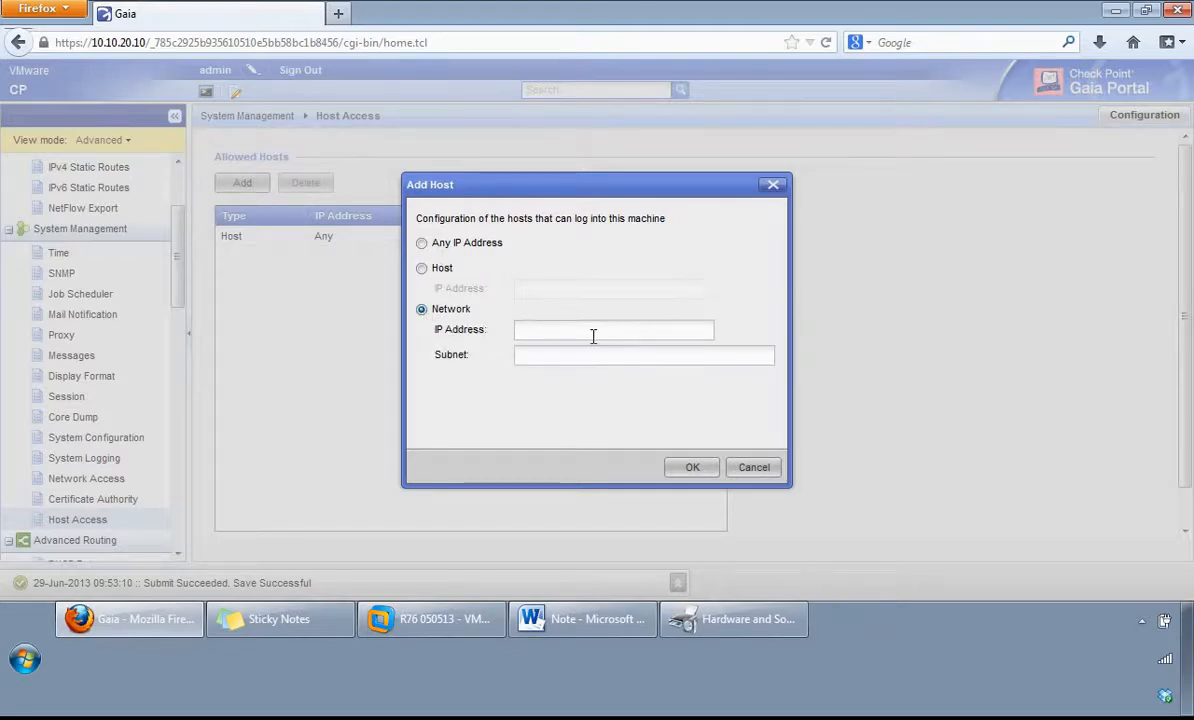
left_click(756, 467)
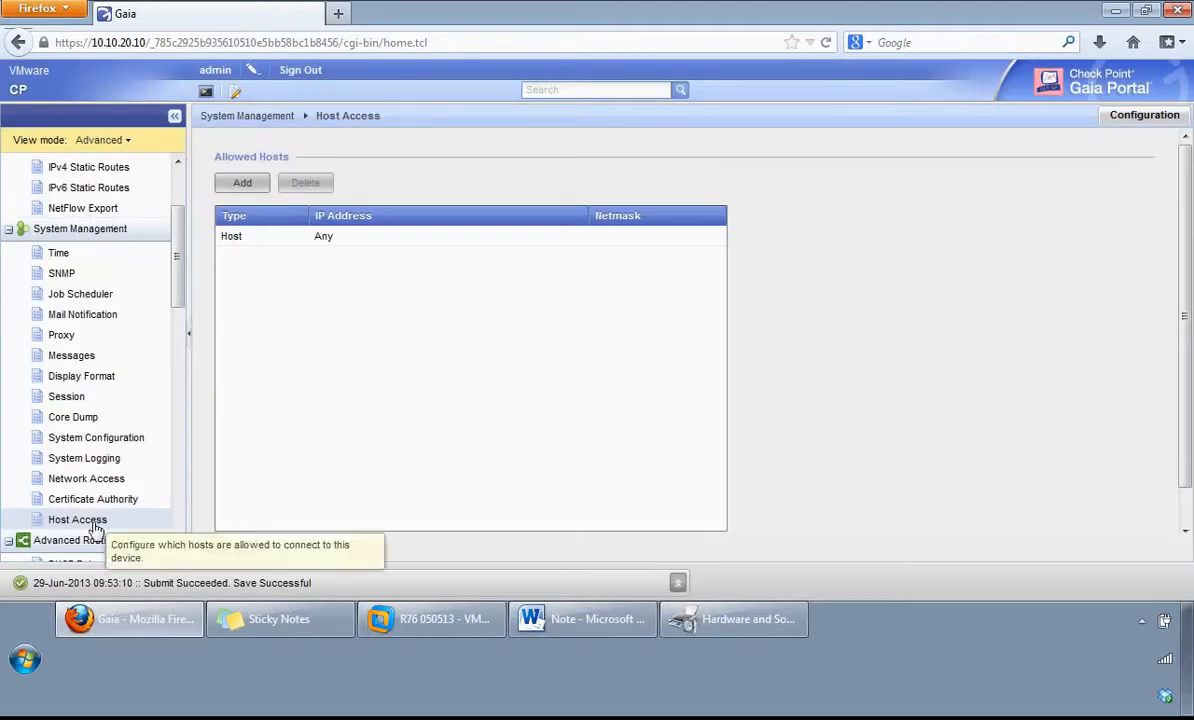
Step: View the form for changing the account password and the list of users with their roles in User Management
left_click_drag(177, 277, 181, 460)
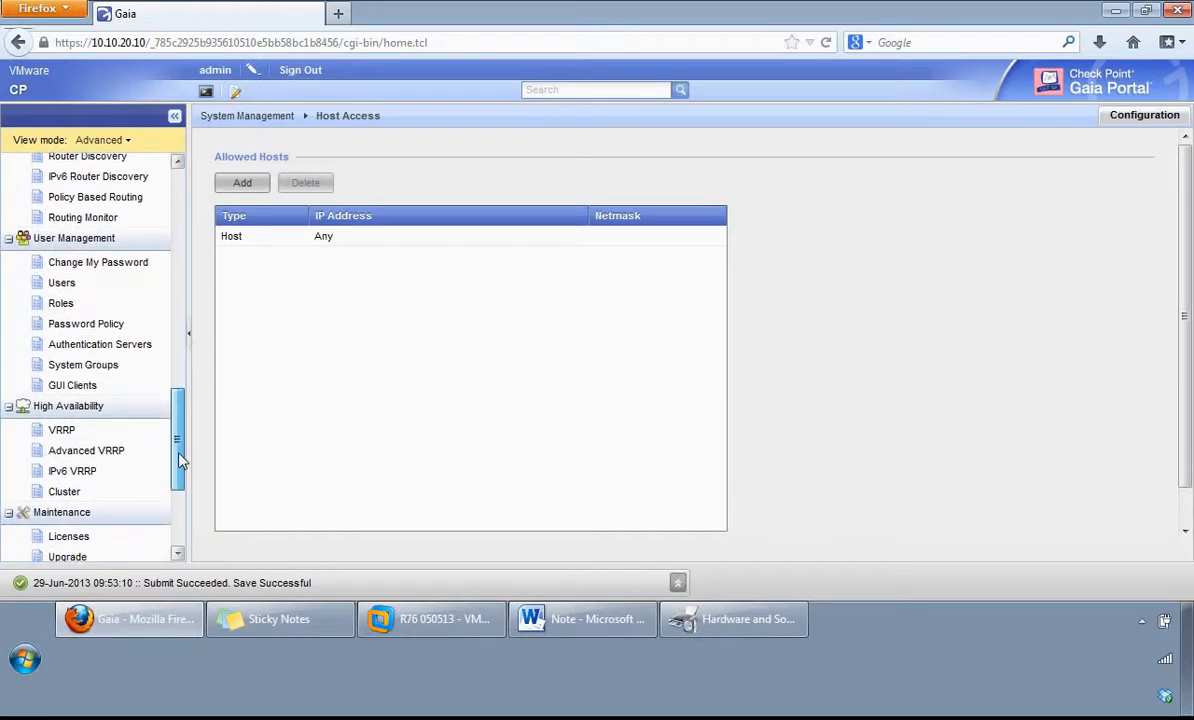
left_click(80, 268)
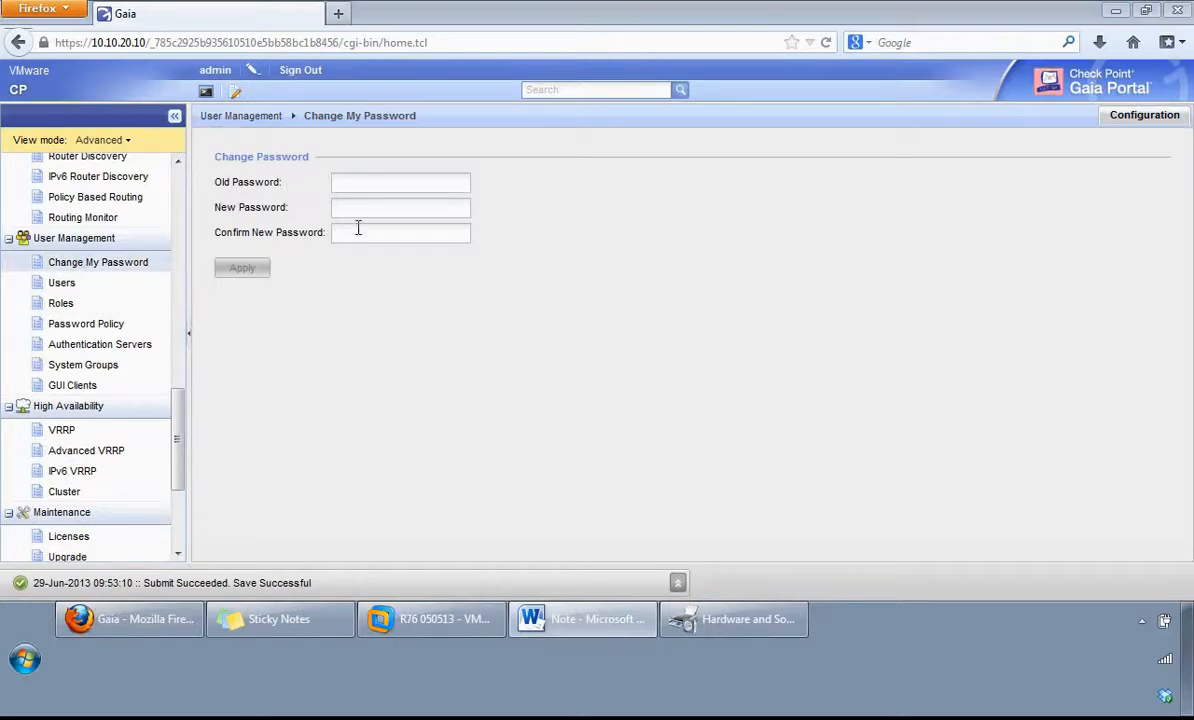
left_click(72, 288)
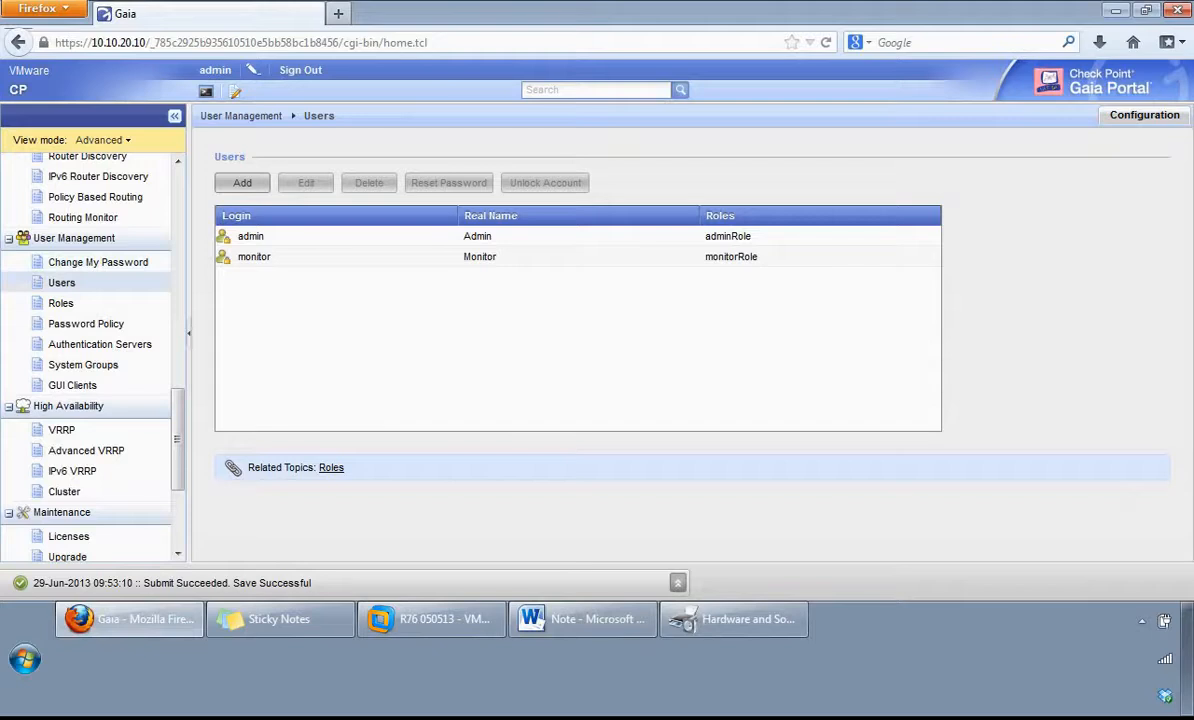
key("alt+Tab")
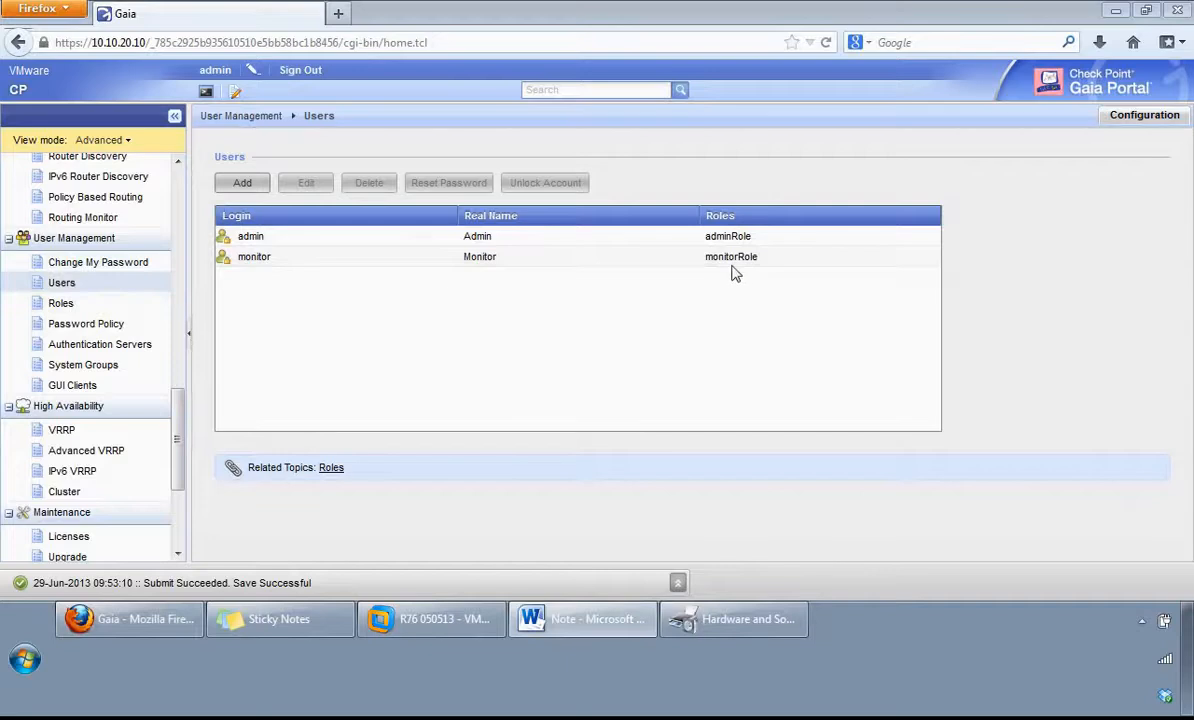
Step: Inspect the form for adding a user, including its shell choices and access mechanisms, and close it without saving
left_click(244, 184)
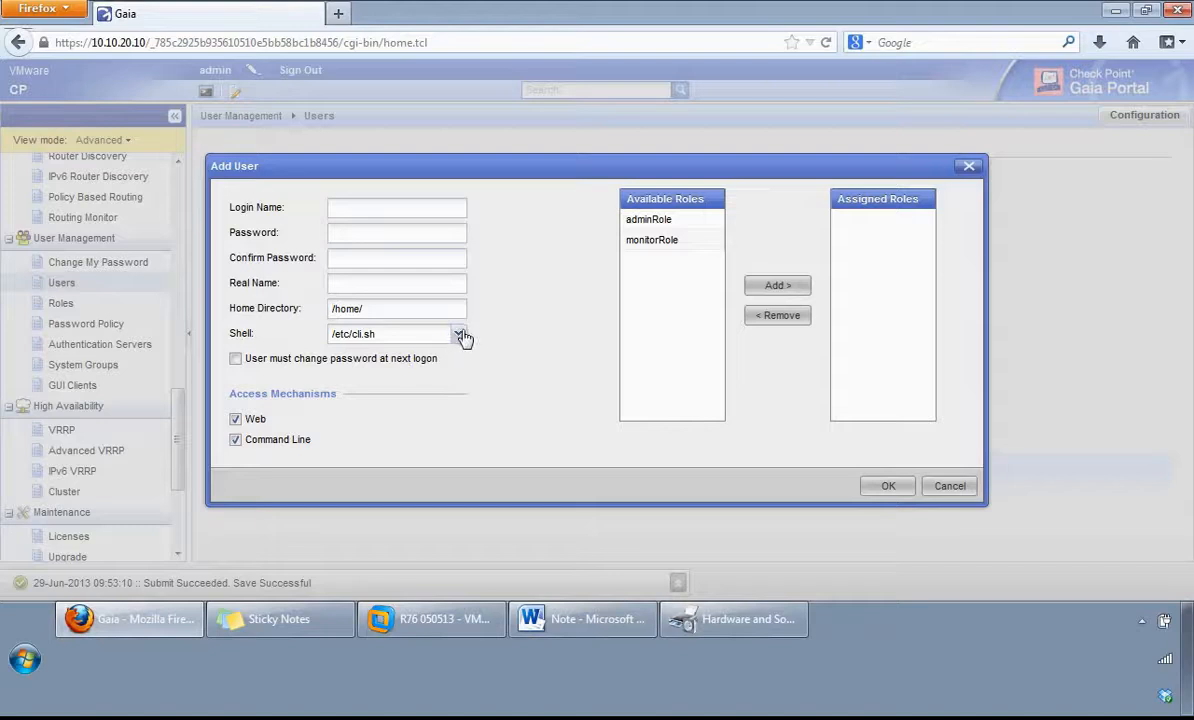
left_click(459, 336)
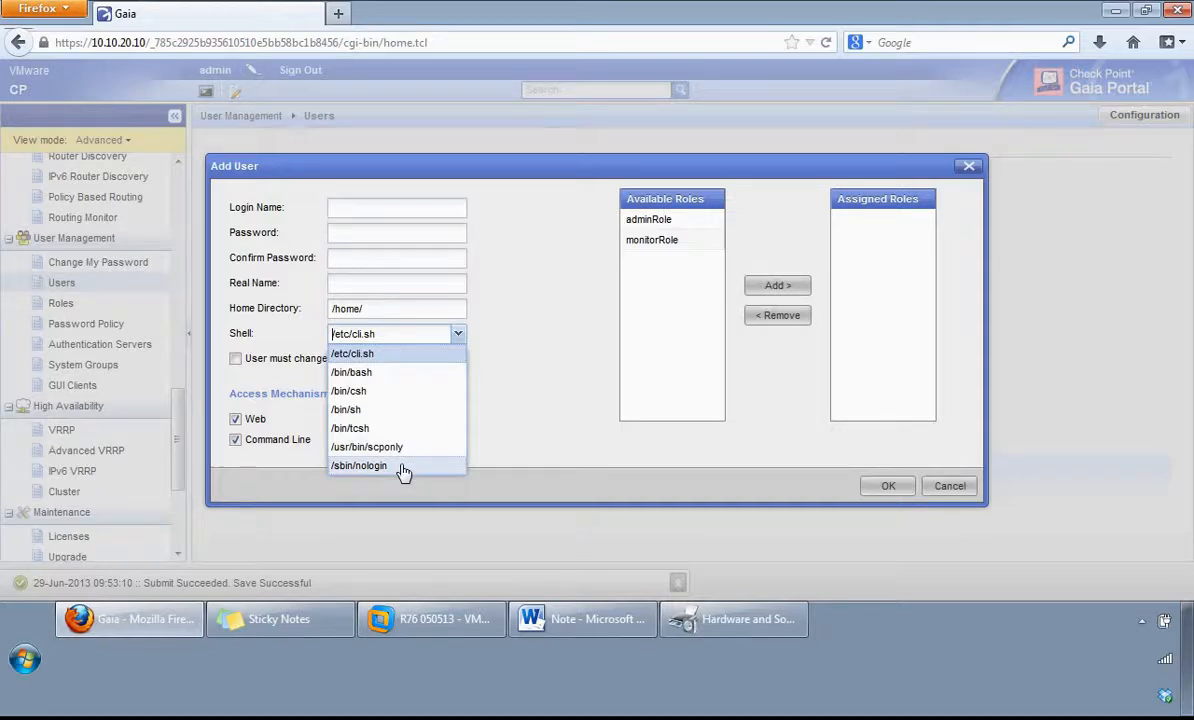
left_click(505, 462)
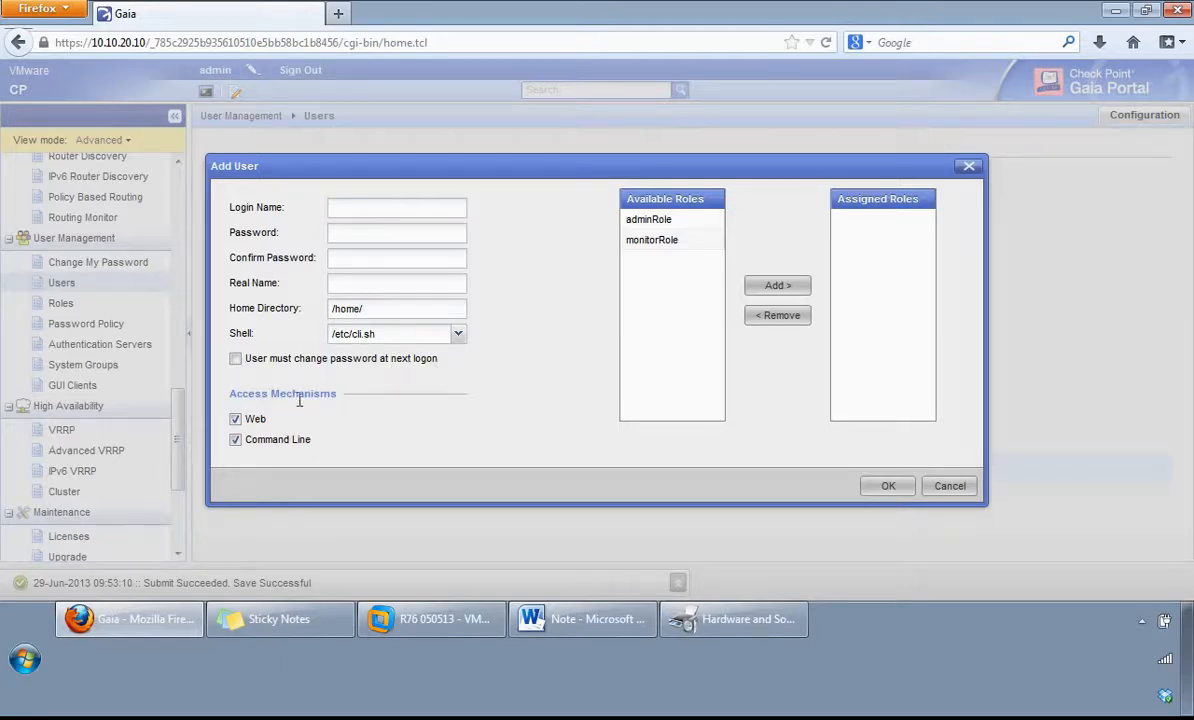
left_click(236, 419)
left_click(236, 419)
left_click(948, 487)
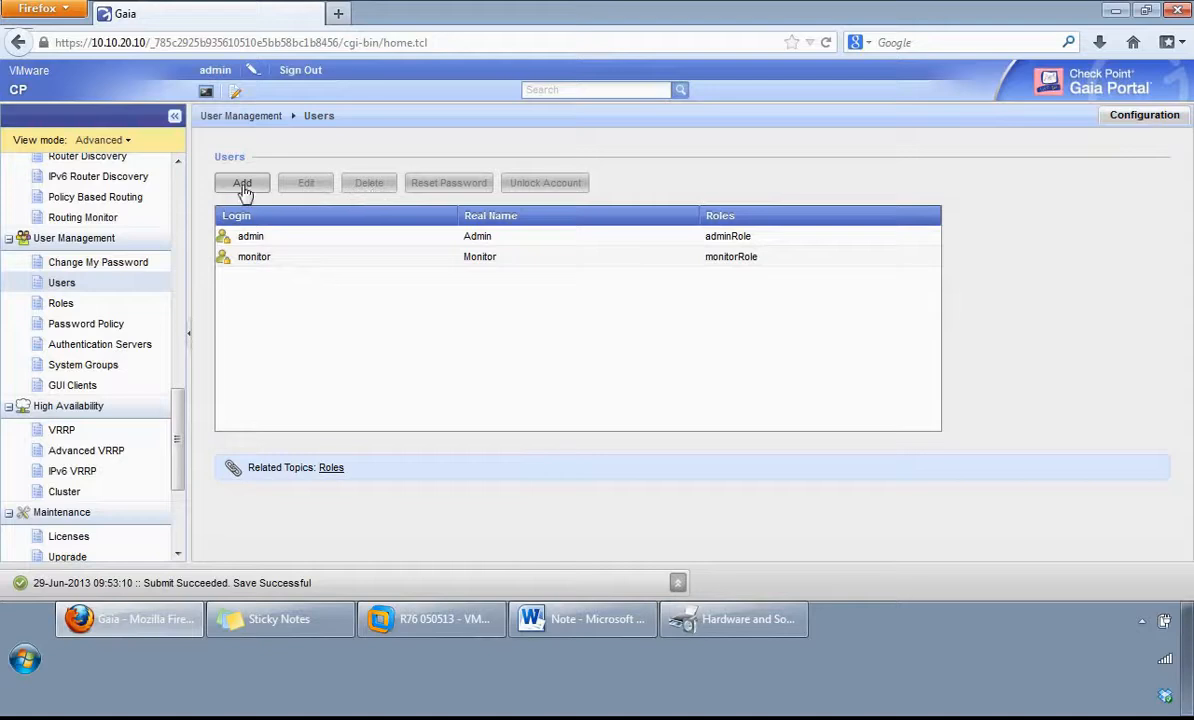
Step: View the user roles, and inspect the feature list and access levels in the form for adding a role, using Advanced VRRP as the example
left_click(60, 305)
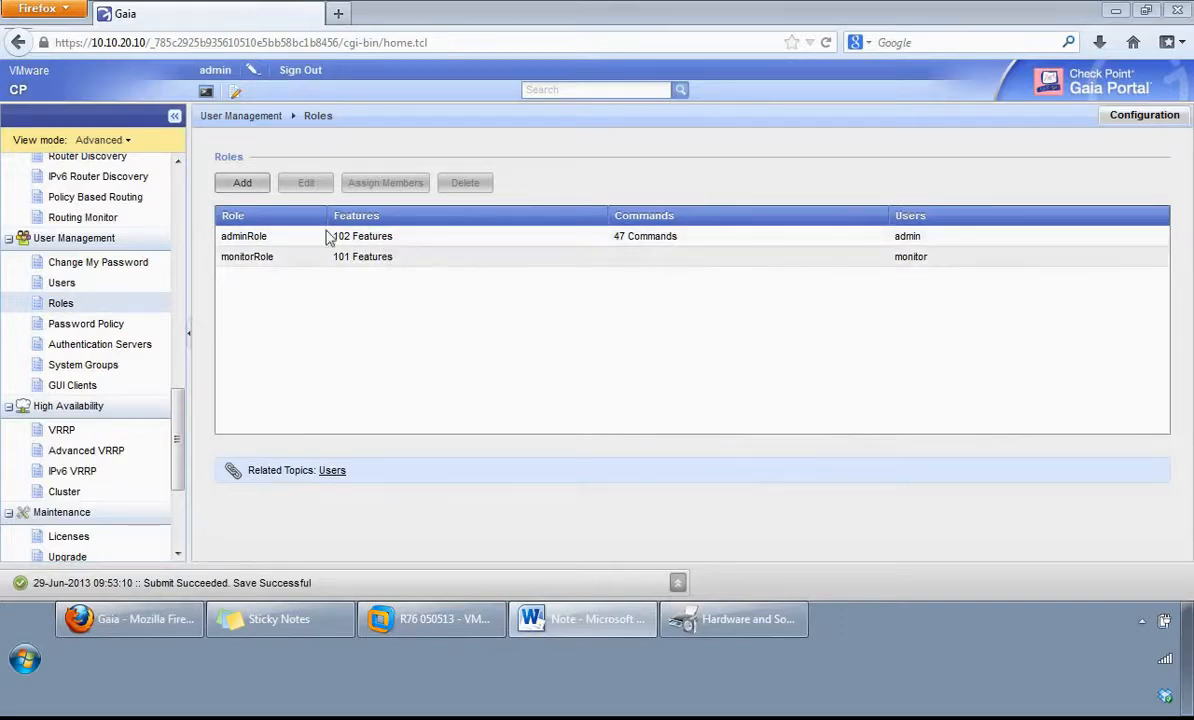
left_click(241, 188)
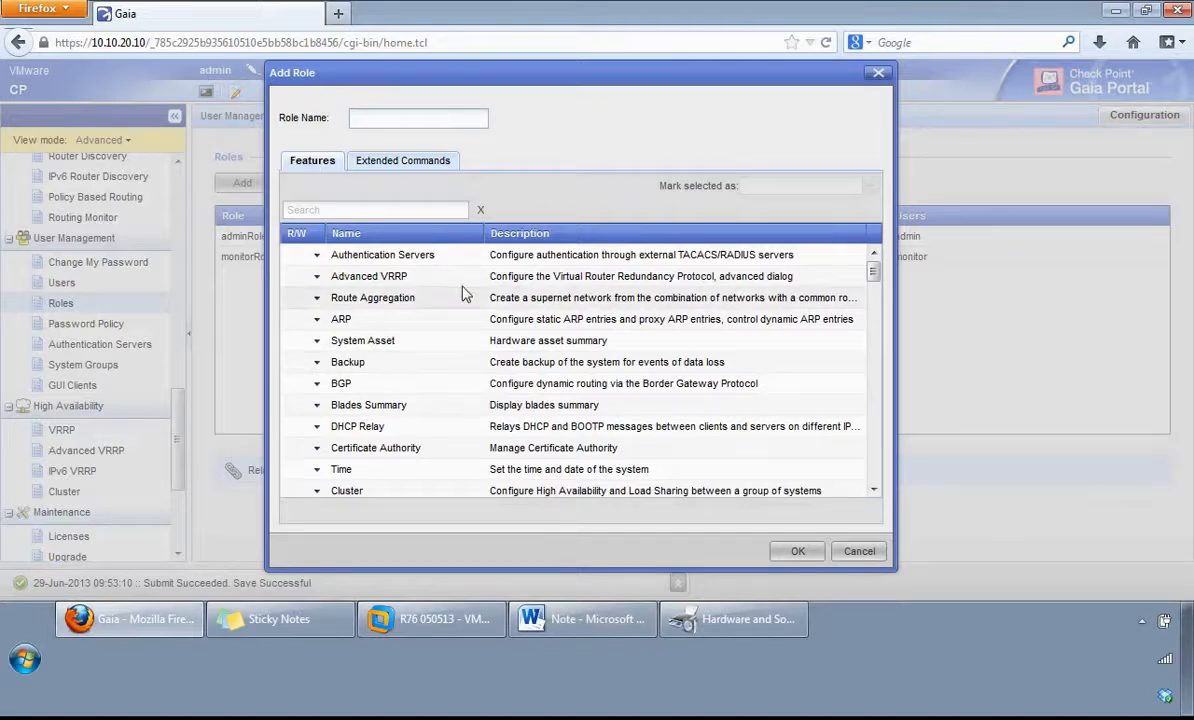
left_click(587, 283)
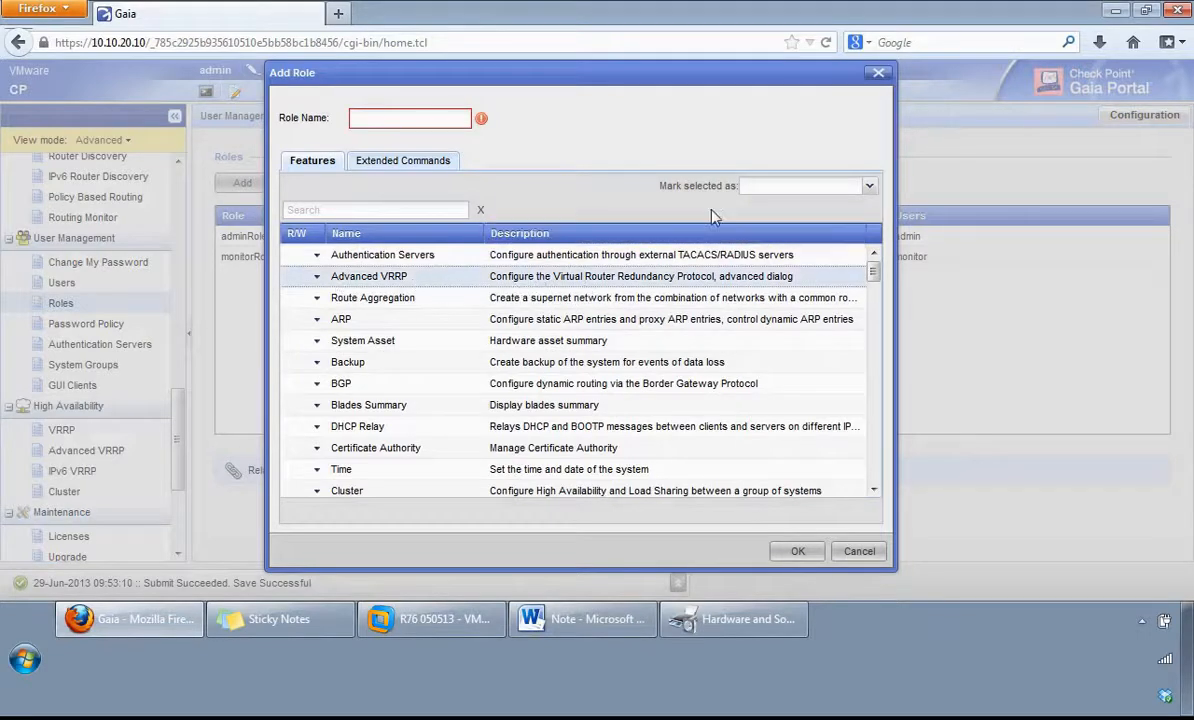
left_click(871, 187)
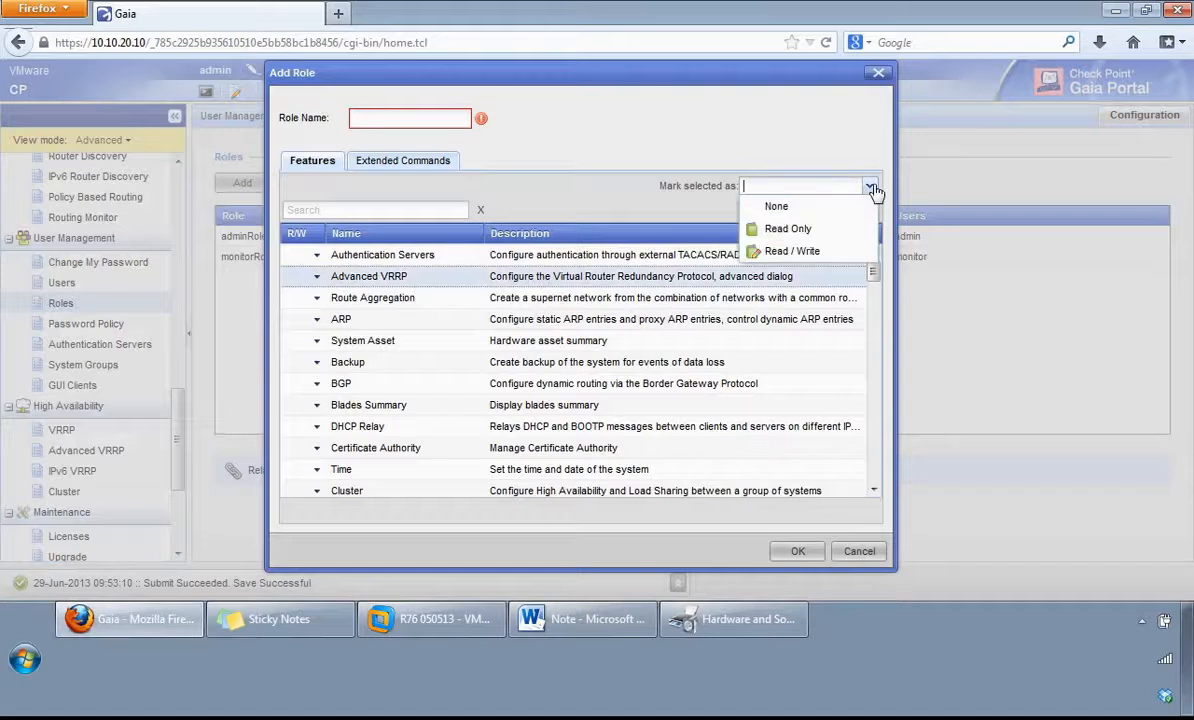
left_click(613, 197)
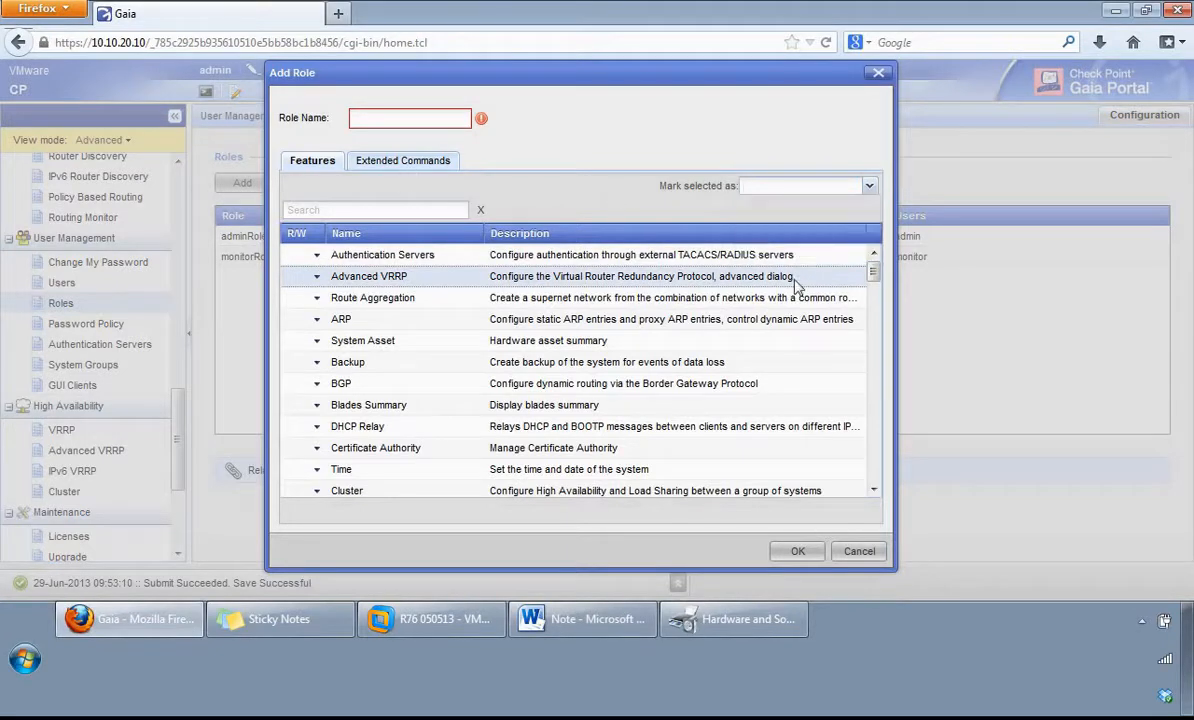
mouse_move(873, 271)
left_mouse_down()
mouse_move(872, 480)
mouse_move(872, 268)
left_mouse_up()
Step: Inspect the extended commands available for a new role, and close the form without saving
left_click(409, 170)
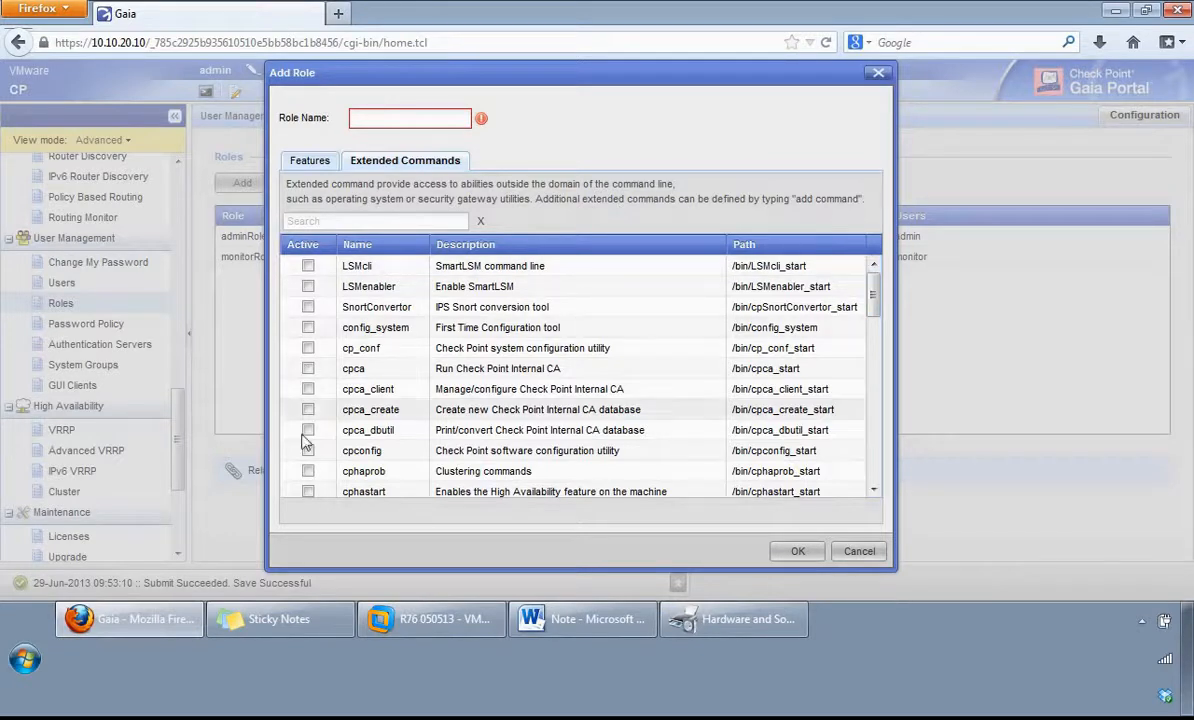
mouse_move(871, 285)
left_mouse_down()
mouse_move(870, 482)
mouse_move(872, 272)
left_mouse_up()
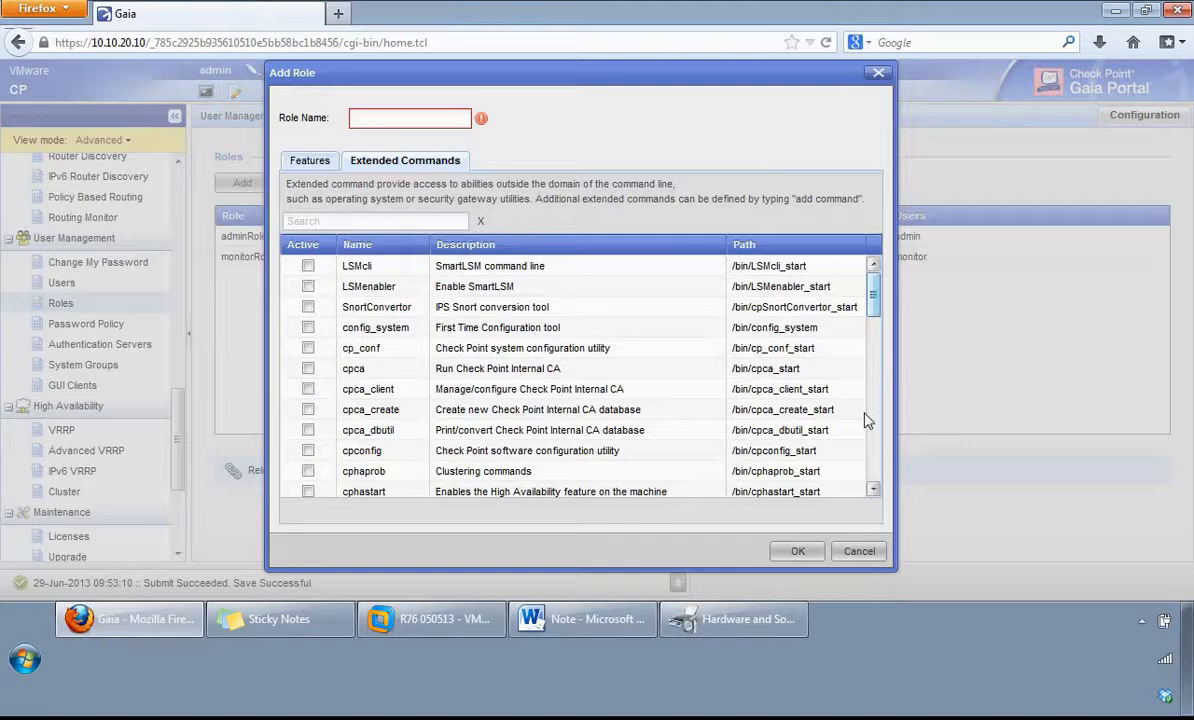
left_click(859, 551)
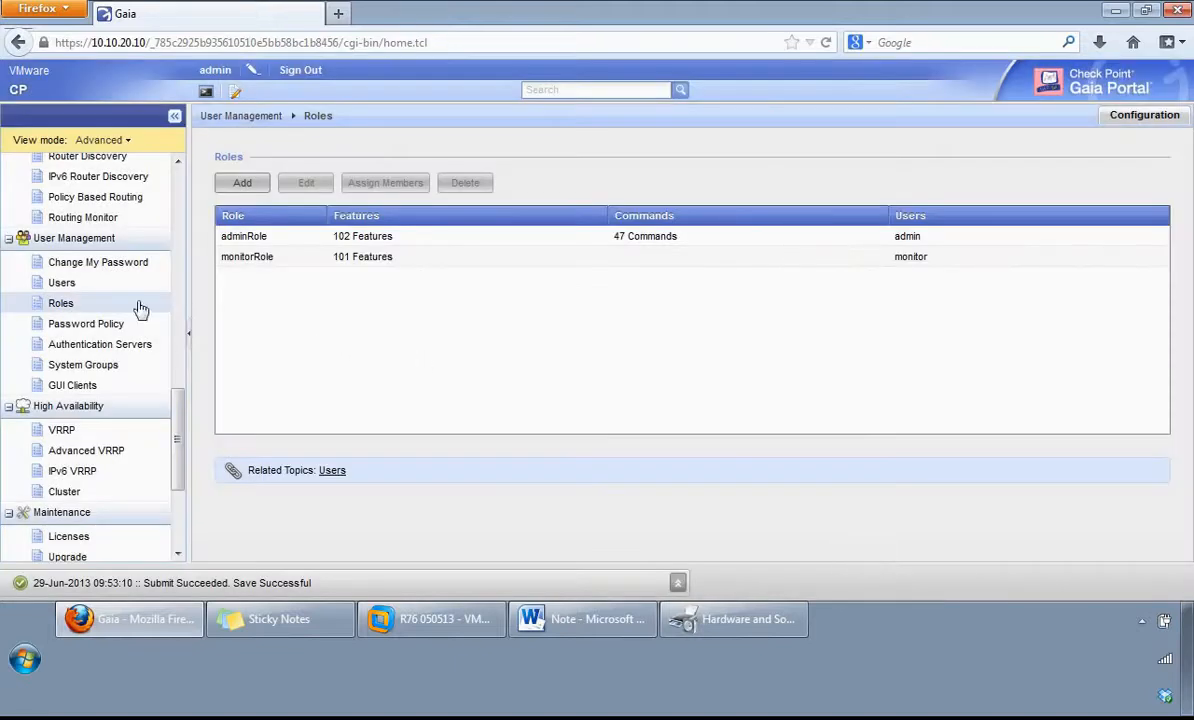
Step: Review the Password Policy settings from password strength and history through expiration, unused accounts and failed login attempts
left_click(99, 328)
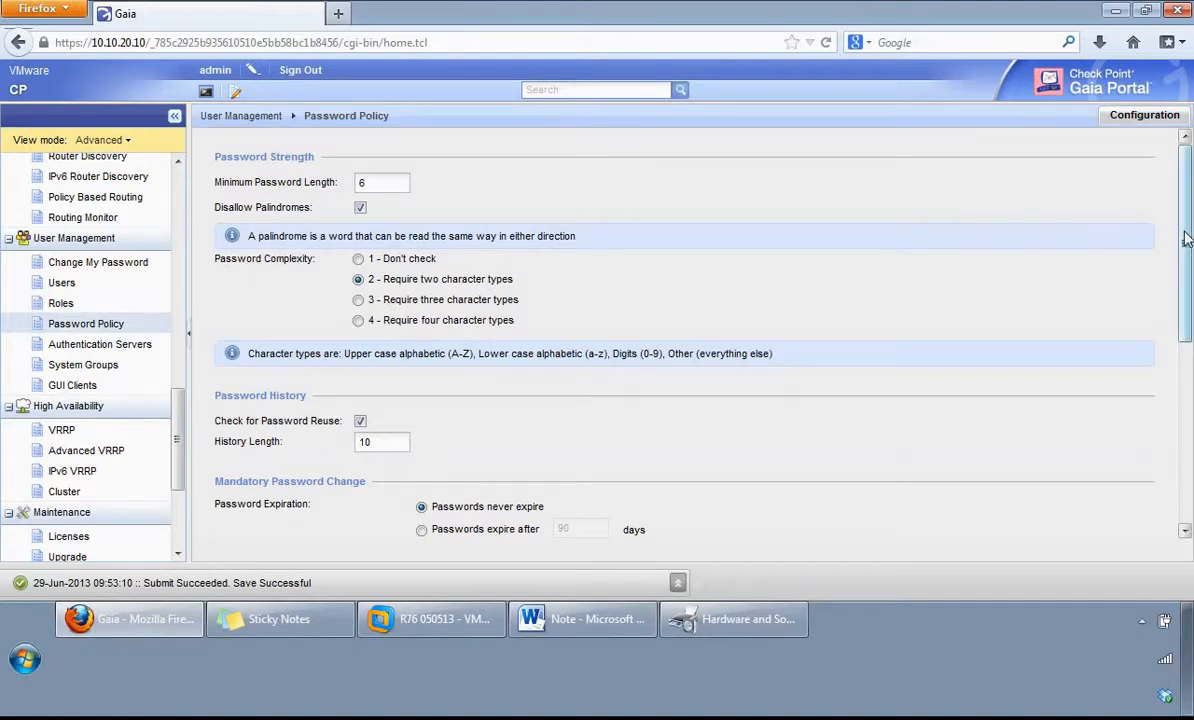
left_click_drag(1186, 238, 1176, 360)
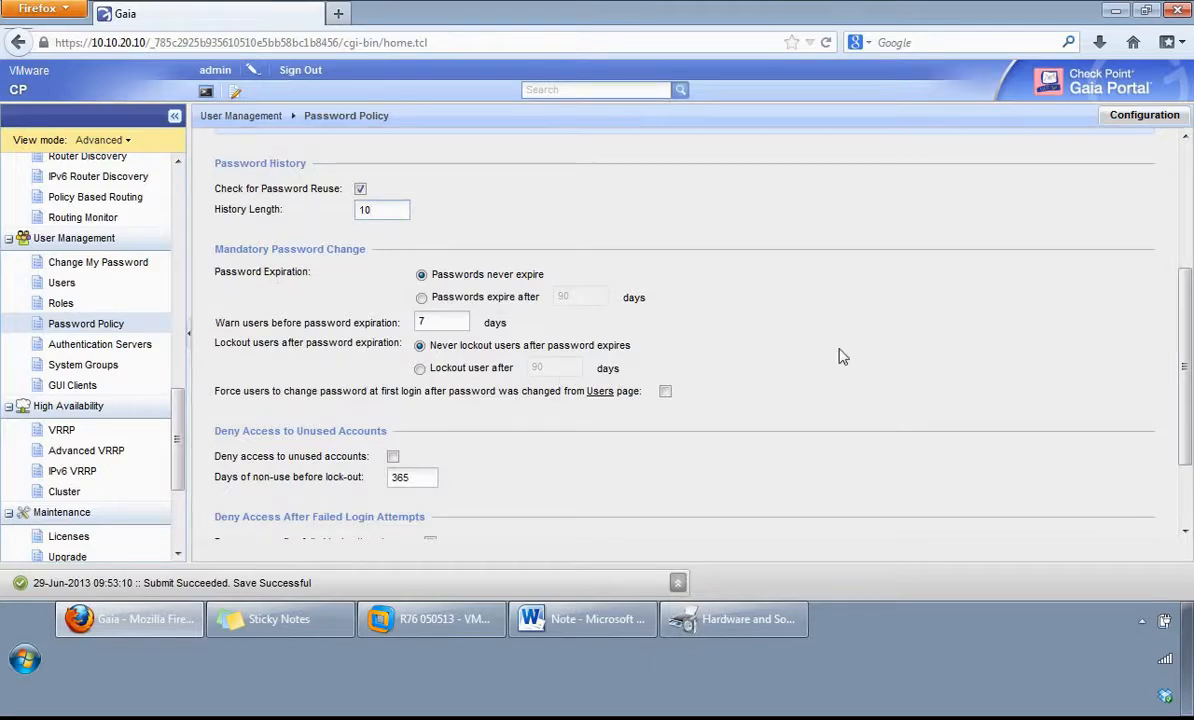
scroll(1100, 420, "down", 2)
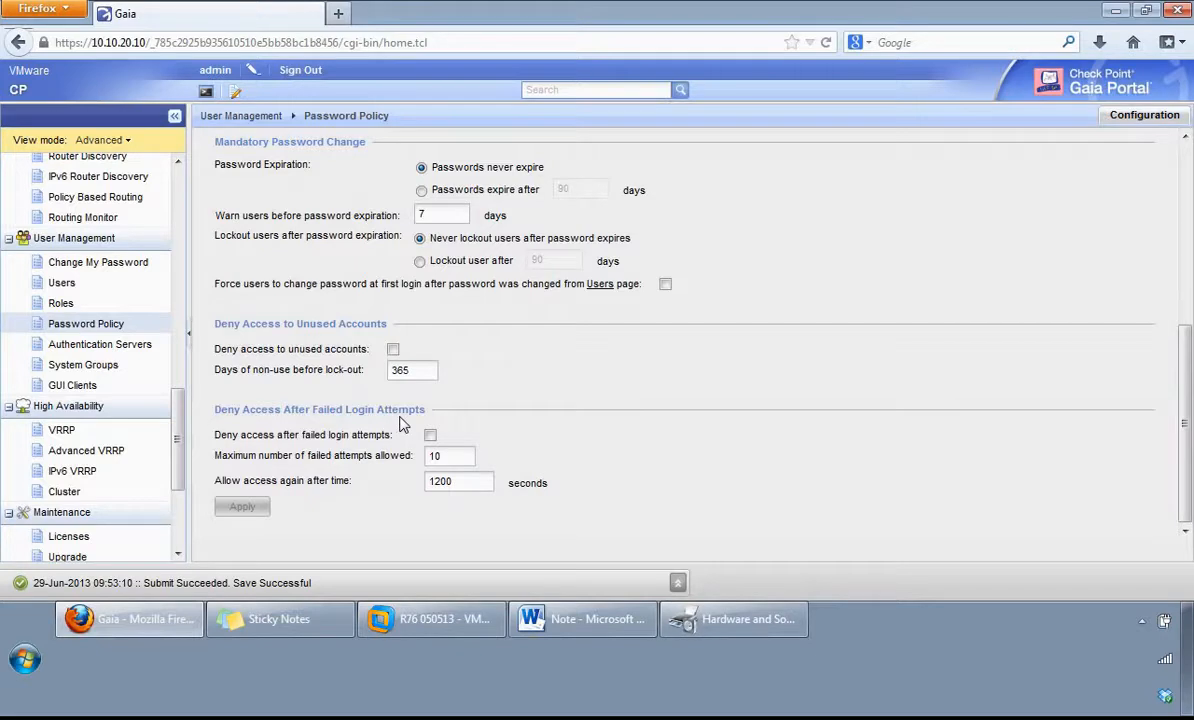
Step: View the RADIUS servers under Authentication Servers, inspect the form for adding one, and close it without saving
left_click(150, 346)
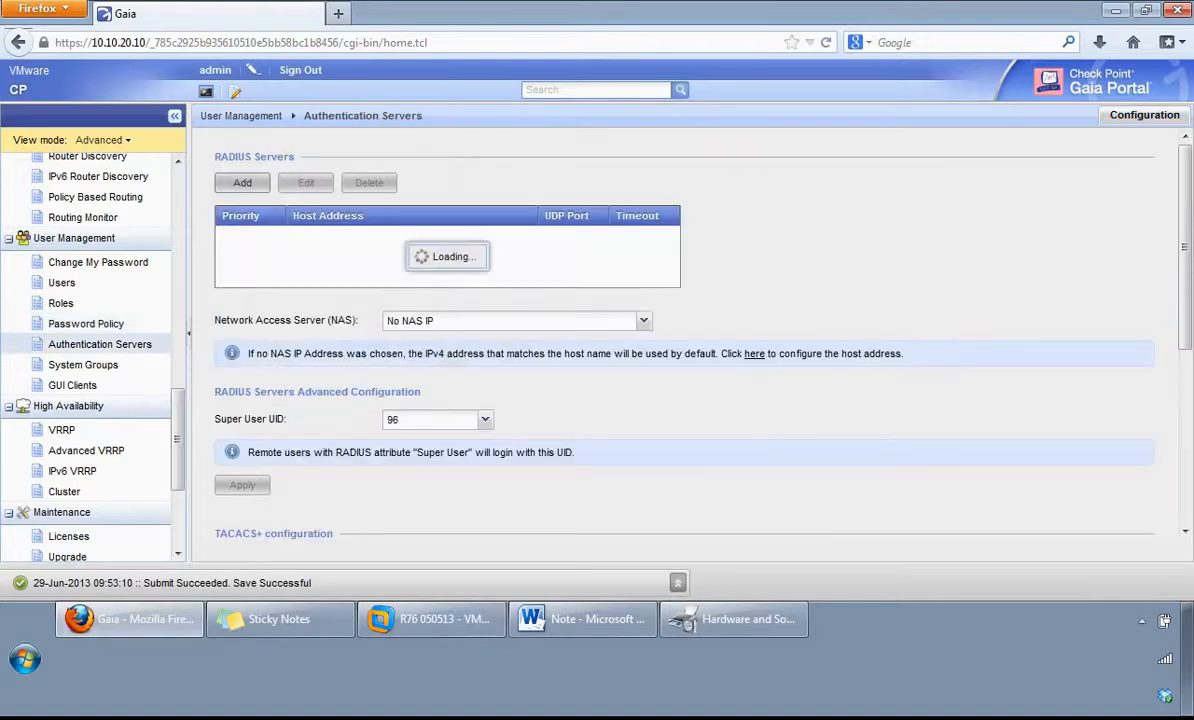
key("alt+Tab")
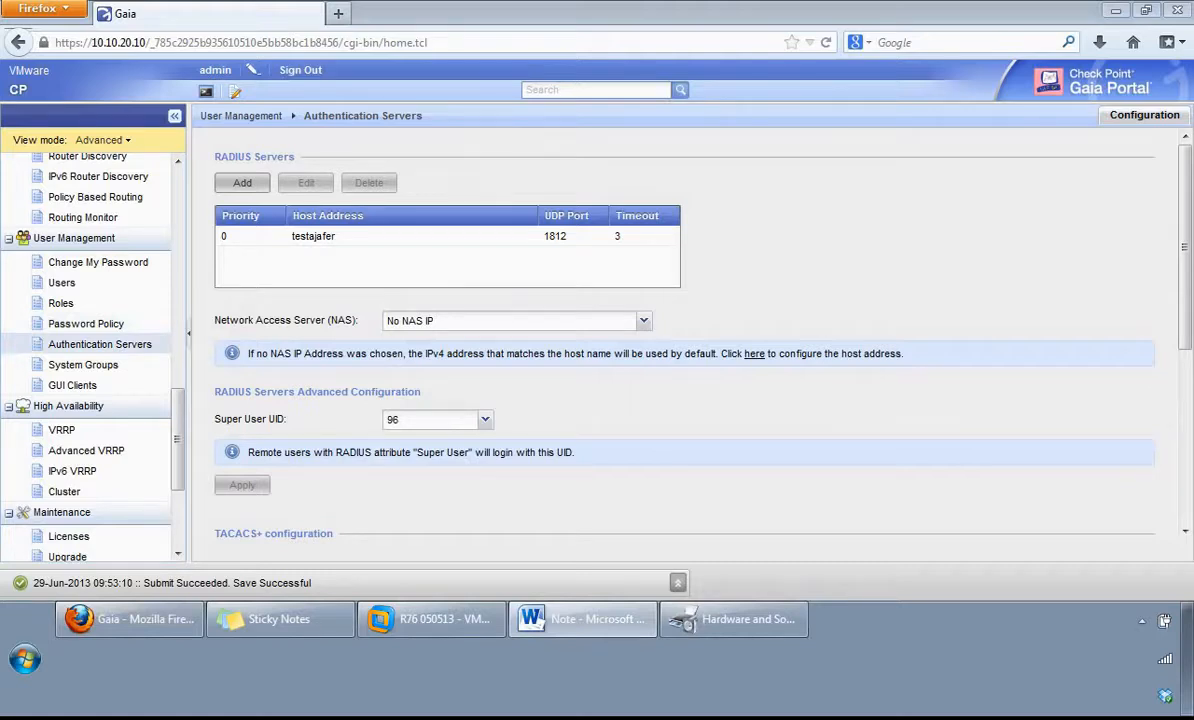
left_click(238, 186)
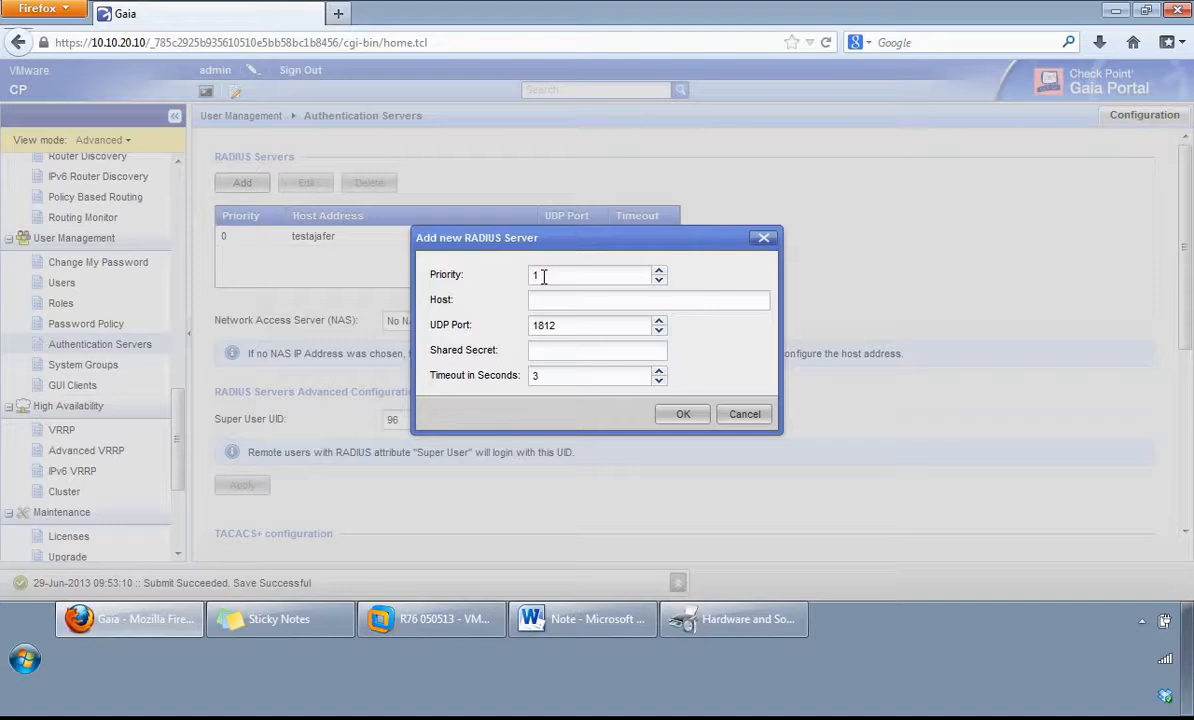
left_click(745, 415)
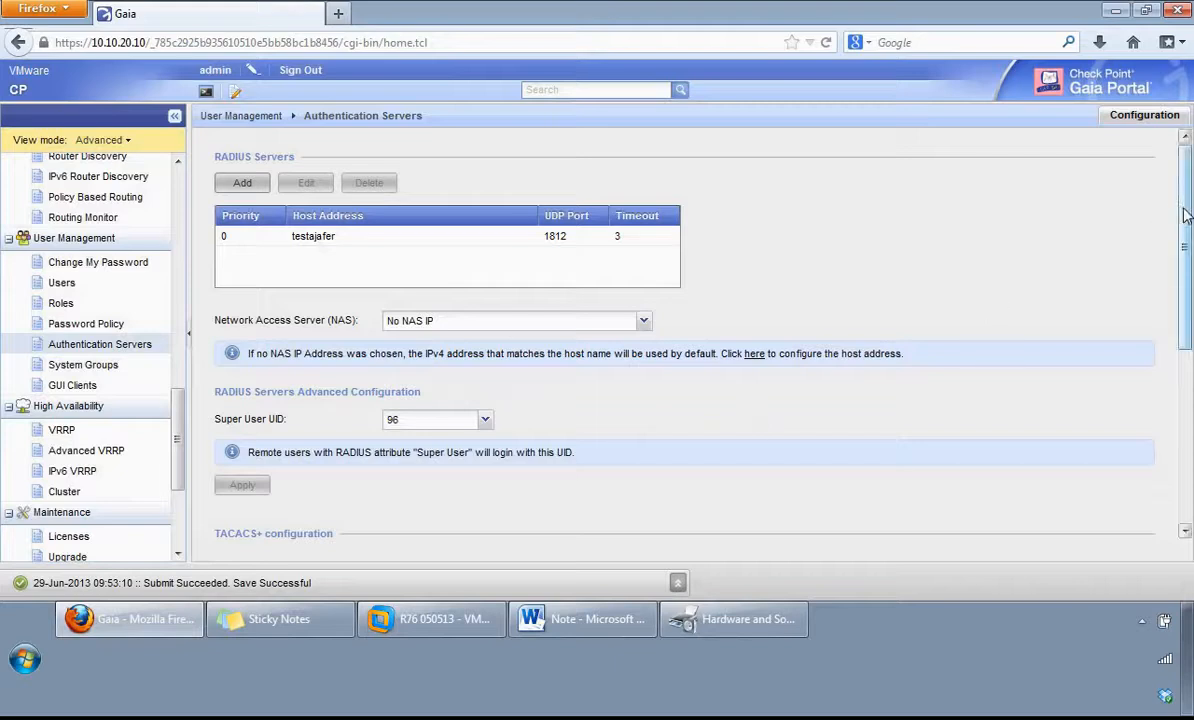
Step: Tick TACACS+ authentication to inspect the form for adding a TACACS+ server, cancel it, and discard the changes while moving to System Groups
left_click_drag(1186, 215, 1167, 397)
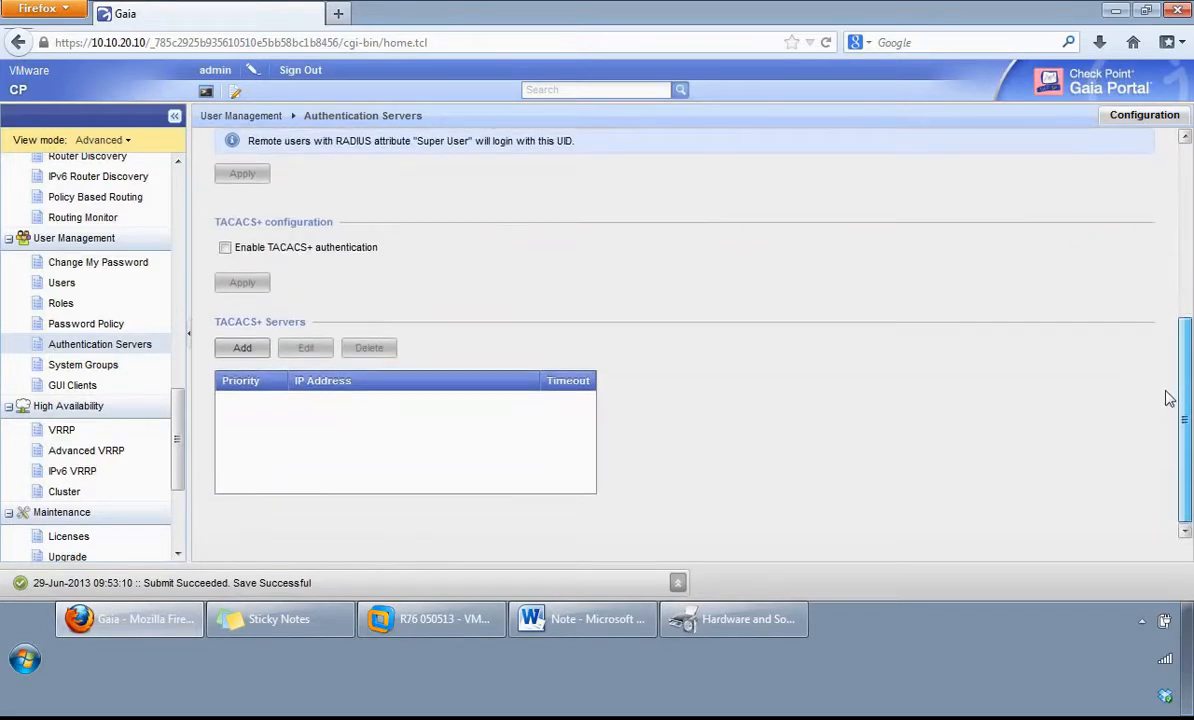
left_click(225, 247)
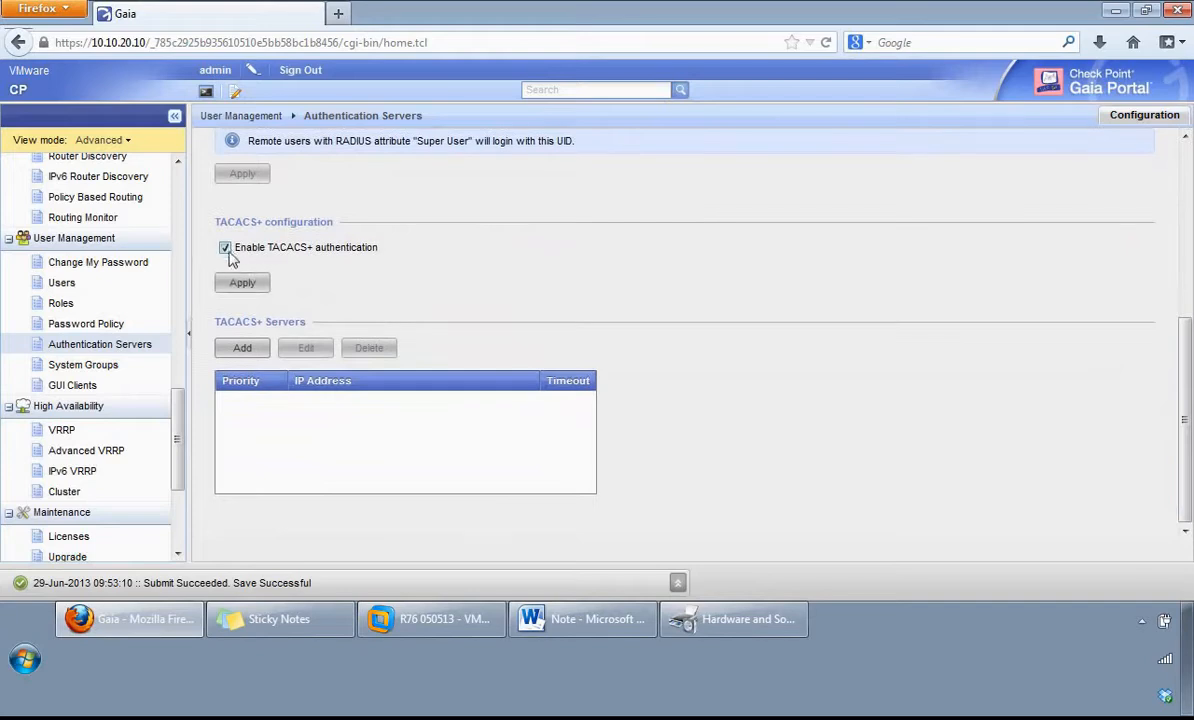
left_click(239, 349)
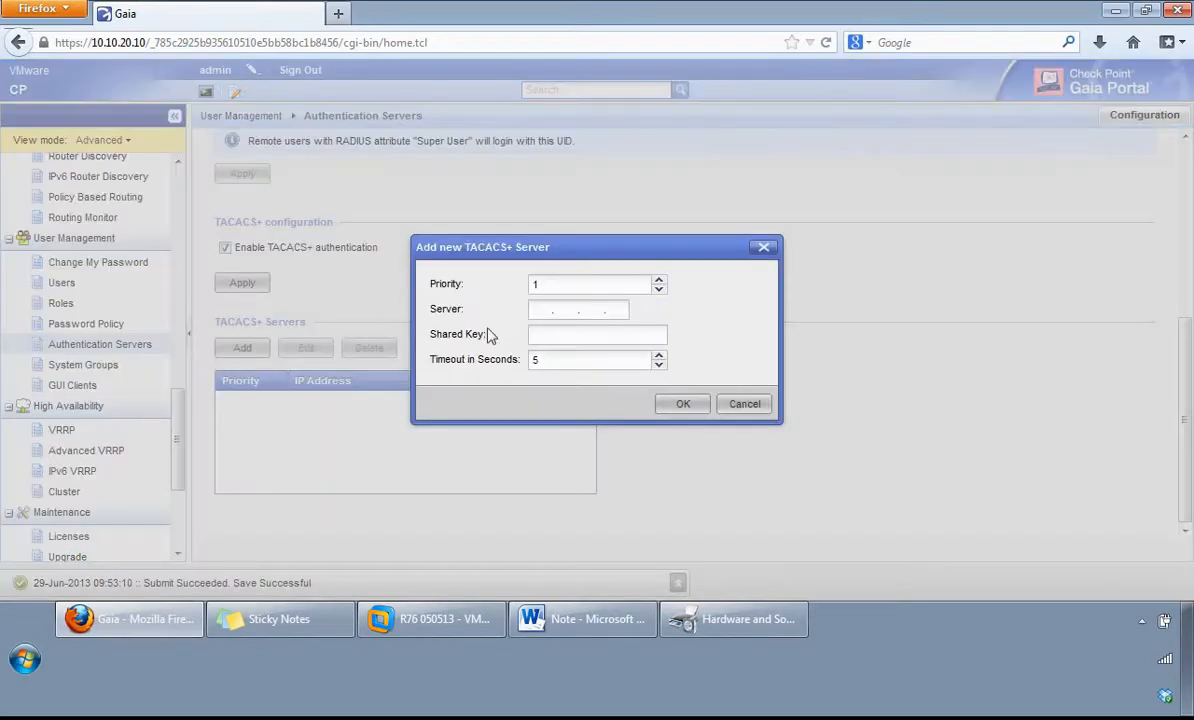
left_click(752, 410)
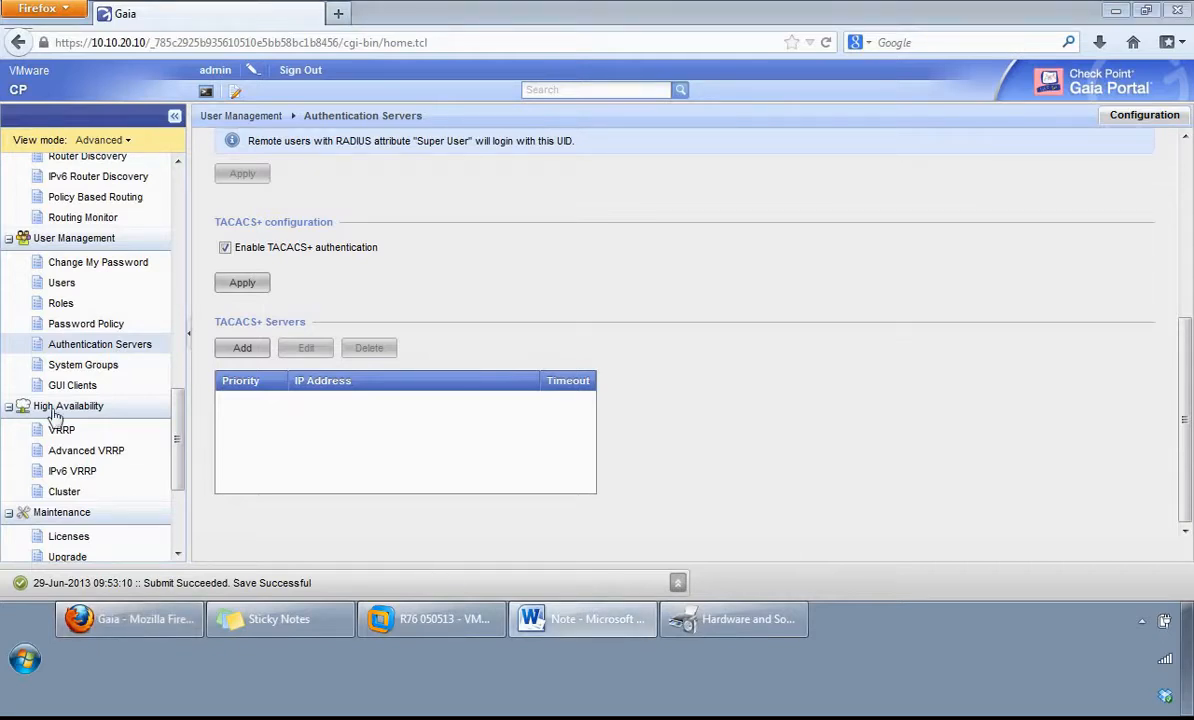
left_click(50, 367)
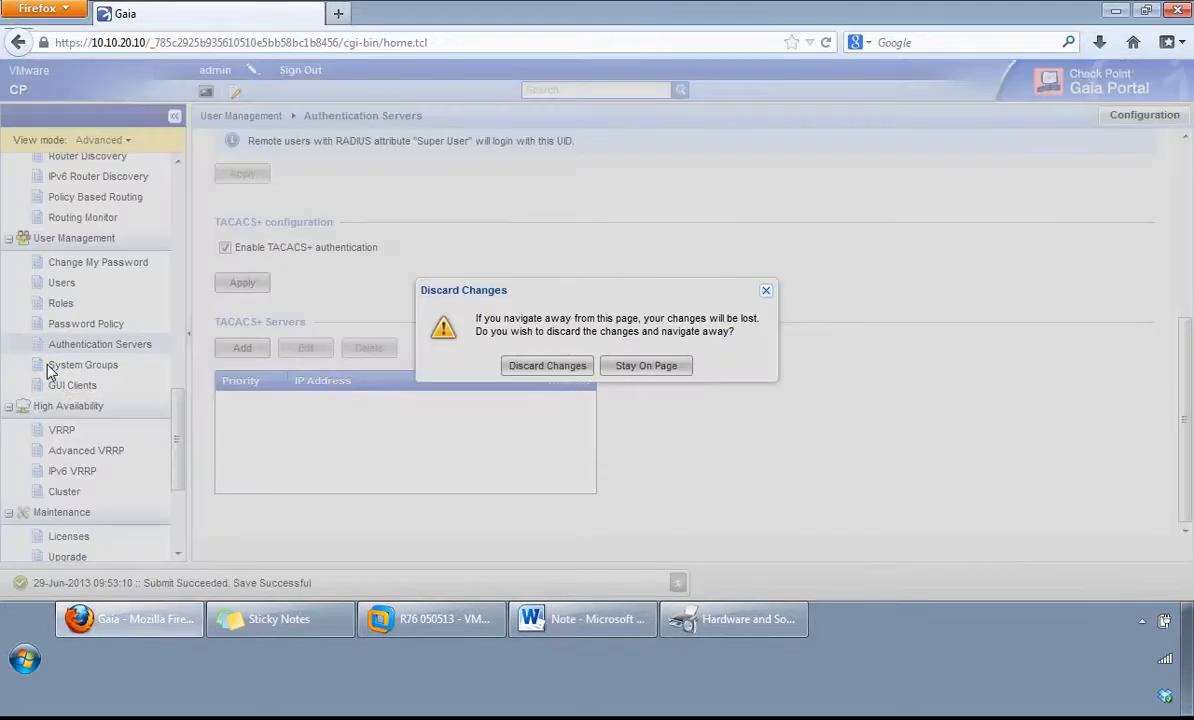
left_click(549, 364)
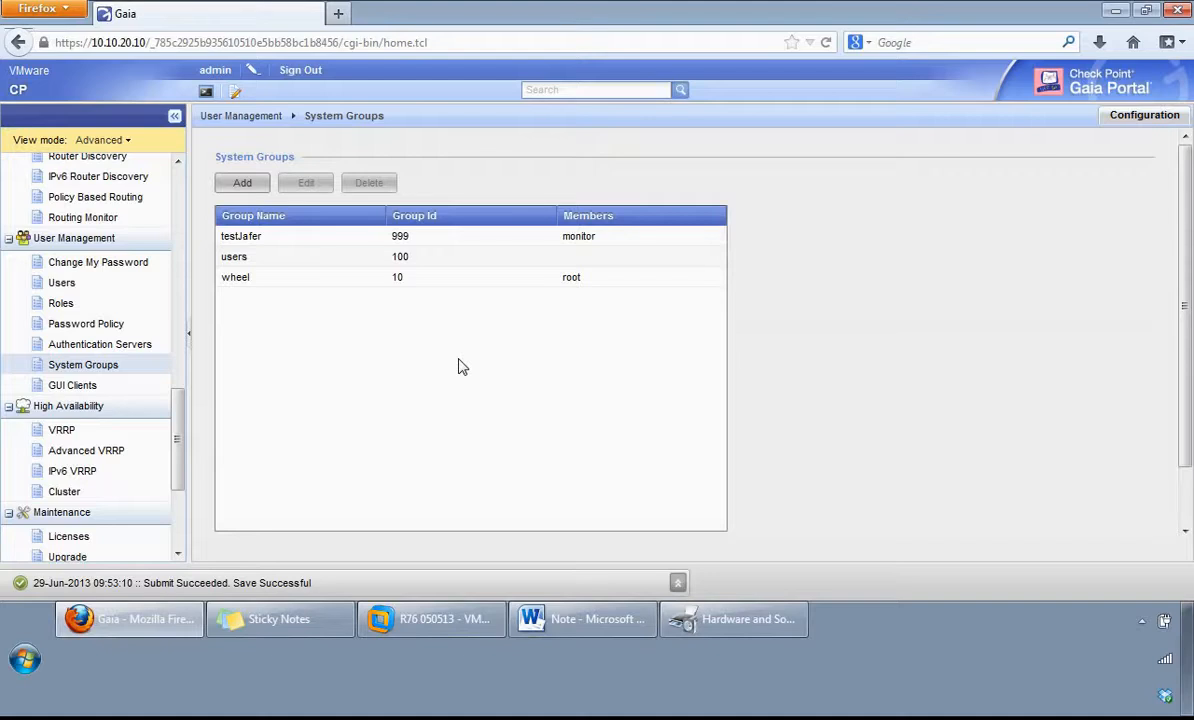
Step: Inspect the form for adding a system group, including all its available members, and close it without saving
left_click(245, 185)
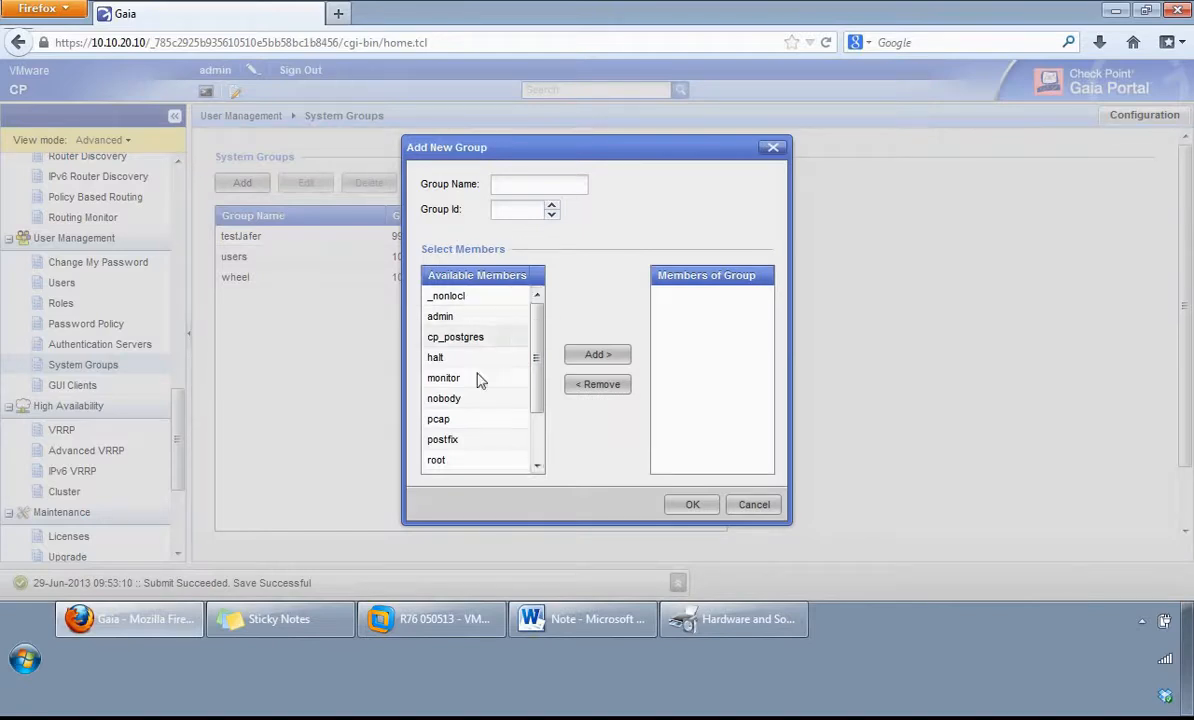
left_click_drag(541, 315, 540, 358)
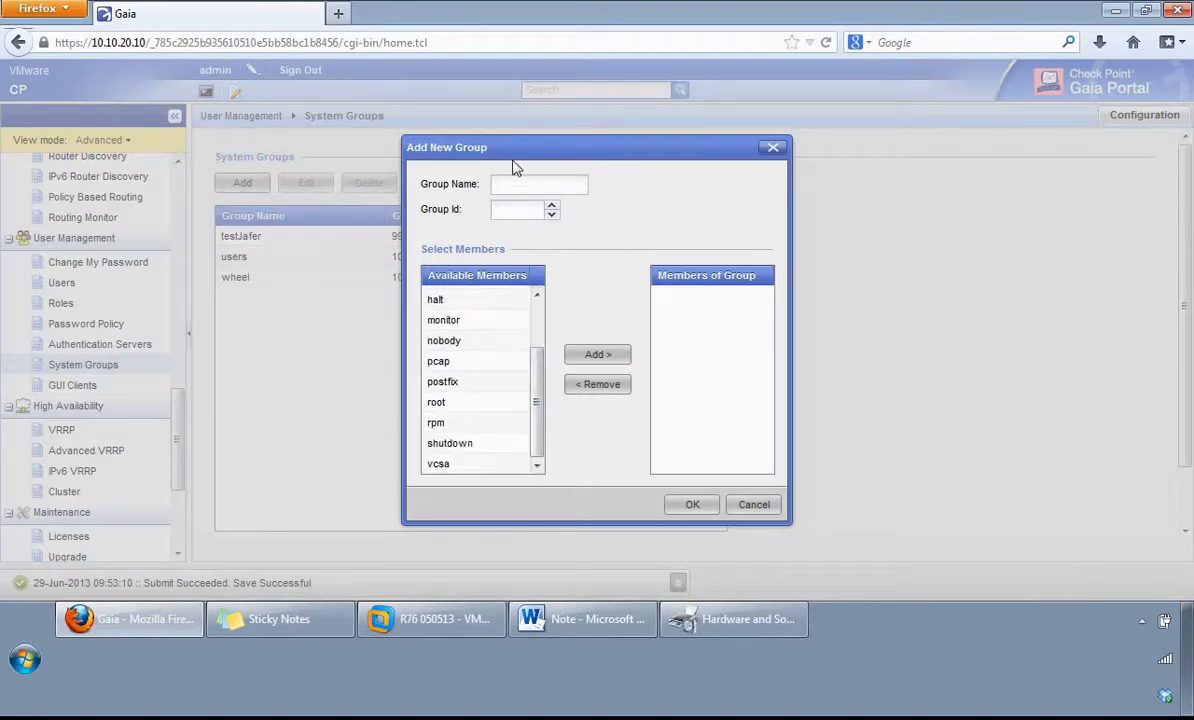
left_click(766, 506)
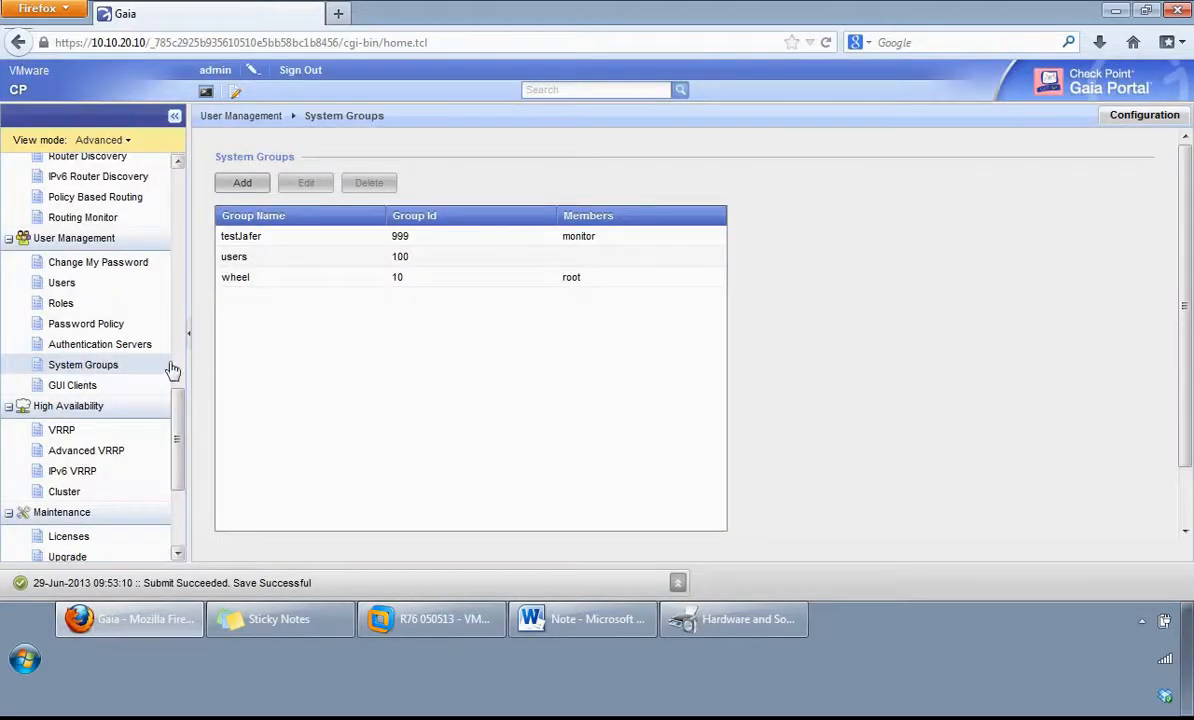
Step: View the Security Management GUI clients, inspect the options for adding a client, and close the form without saving
left_click(72, 386)
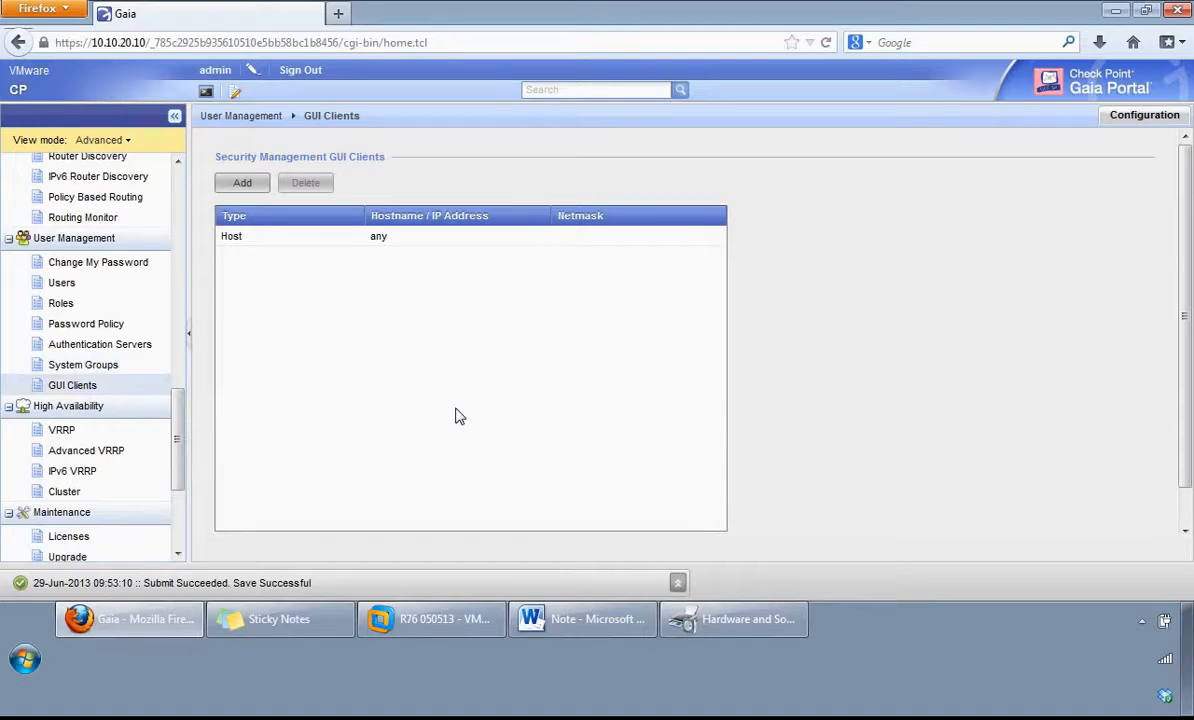
left_click(241, 185)
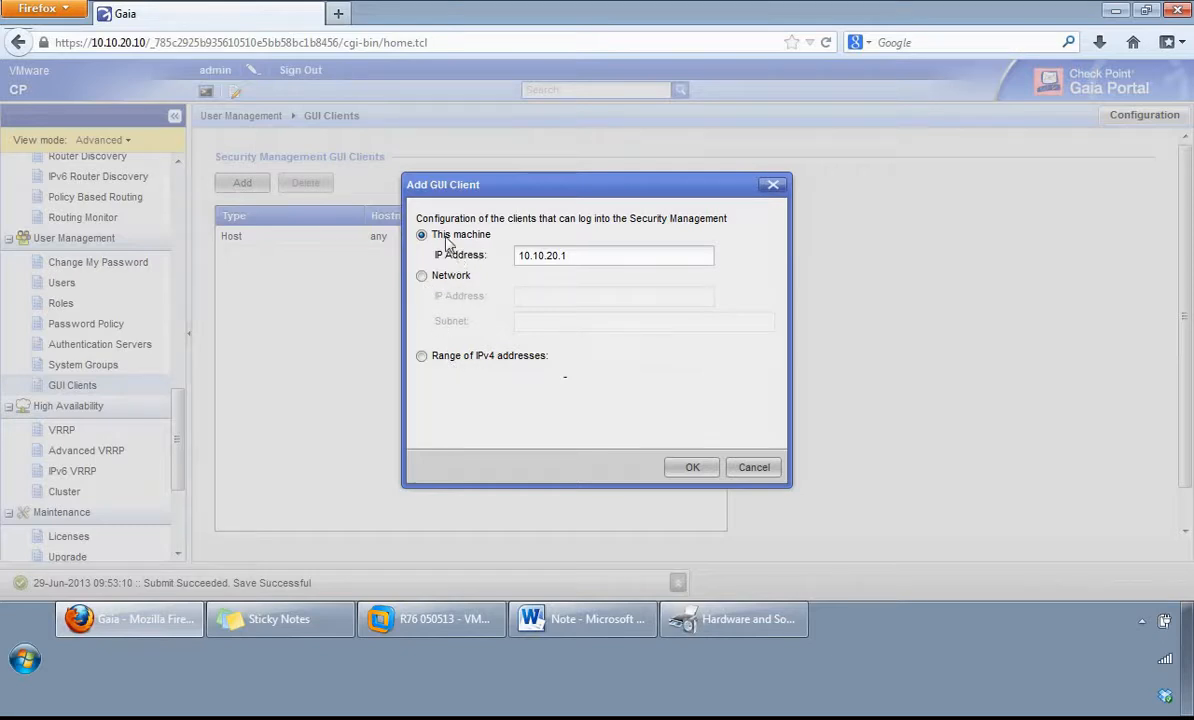
left_click(753, 468)
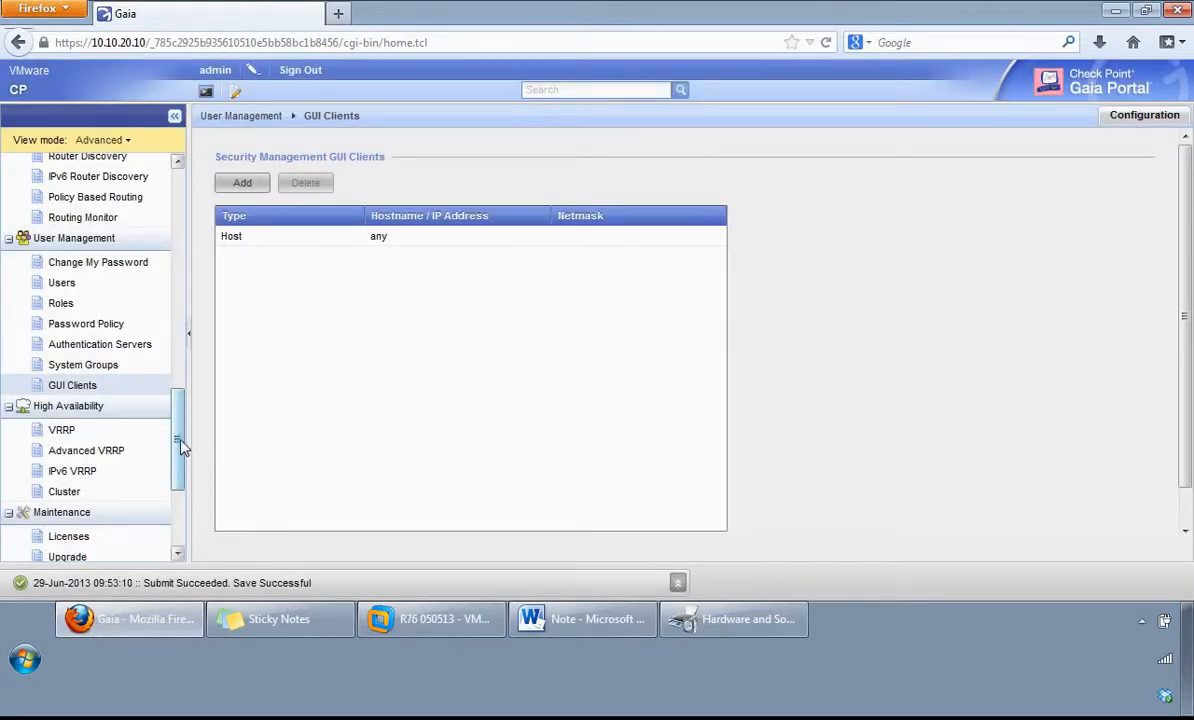
Step: View the VRRP global settings and virtual routers under High Availability
left_click_drag(181, 450, 183, 508)
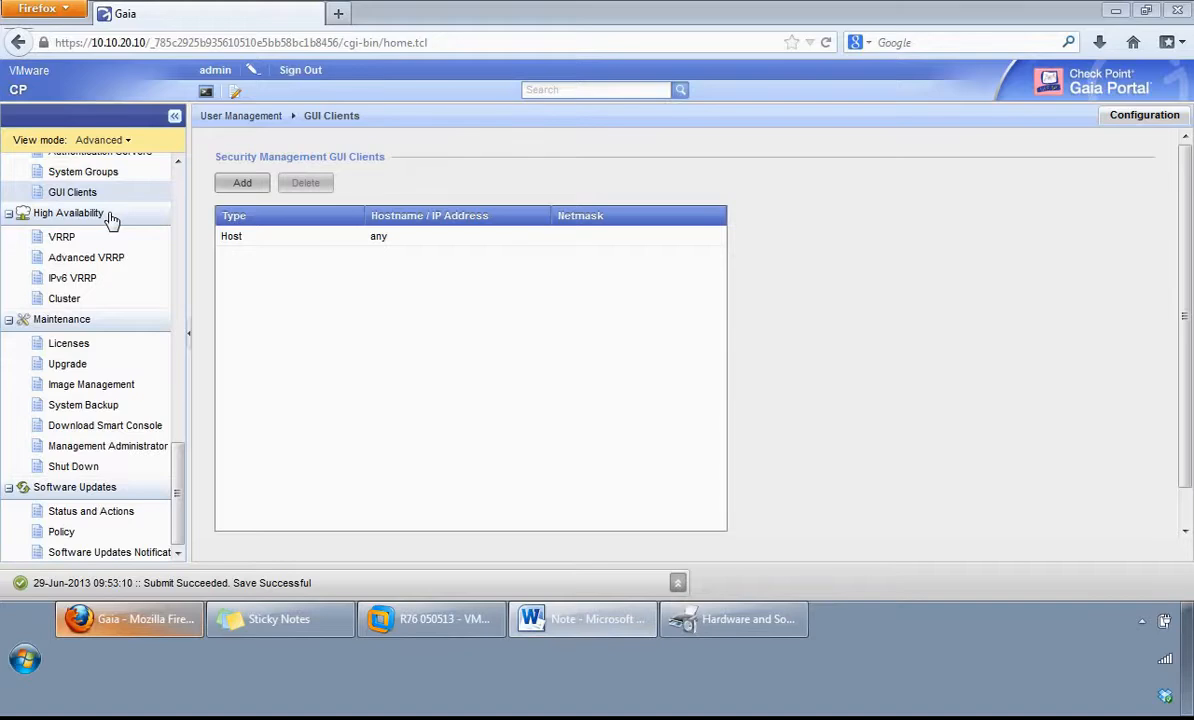
left_click(63, 241)
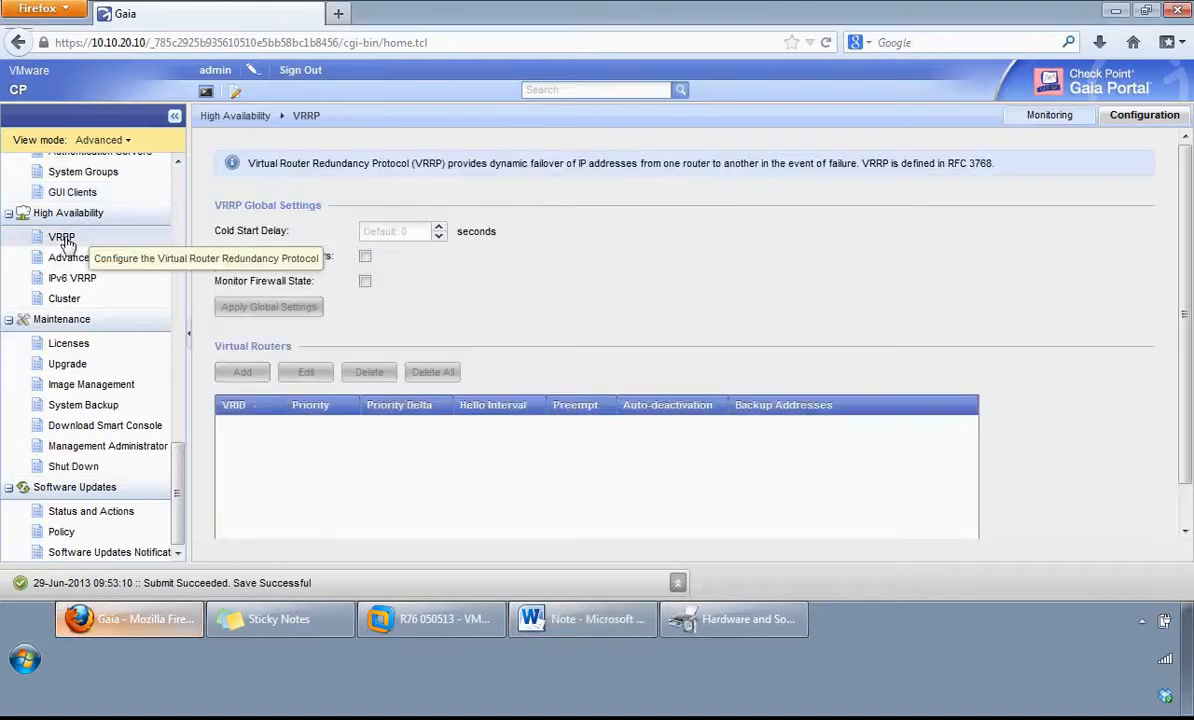
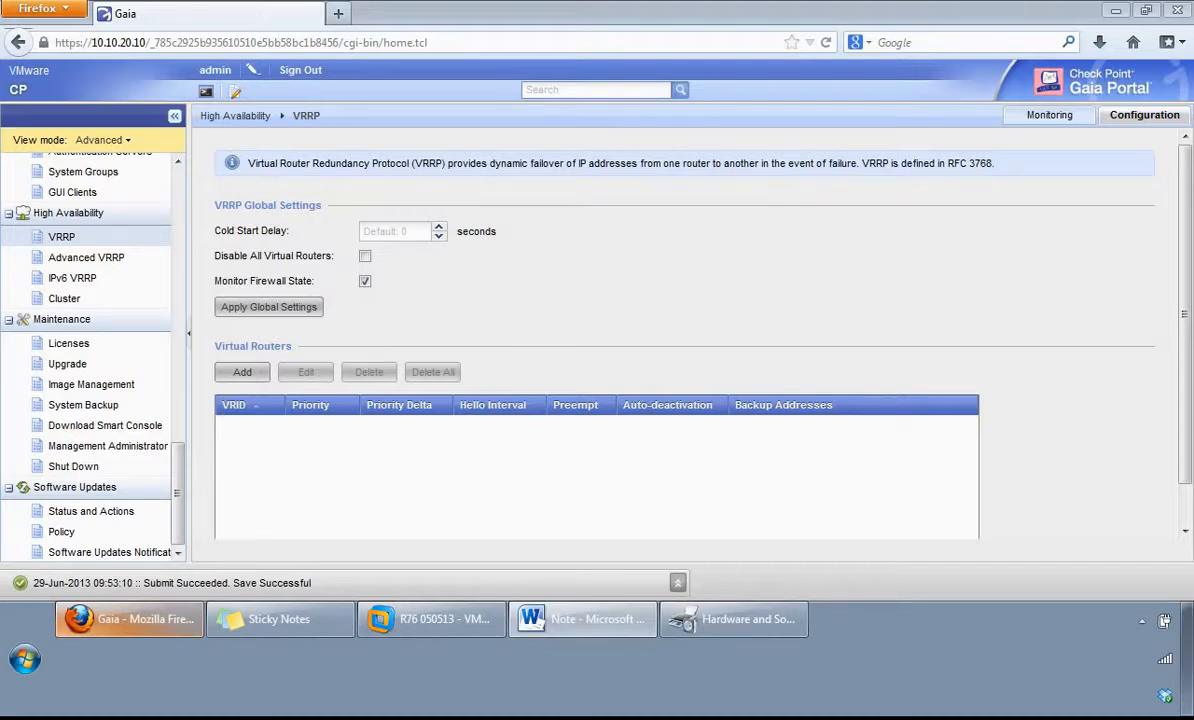
Step: Inspect the form for adding a VRRP virtual router, including the authentication and backup address VMAC mode options, and close it without saving
left_click(242, 375)
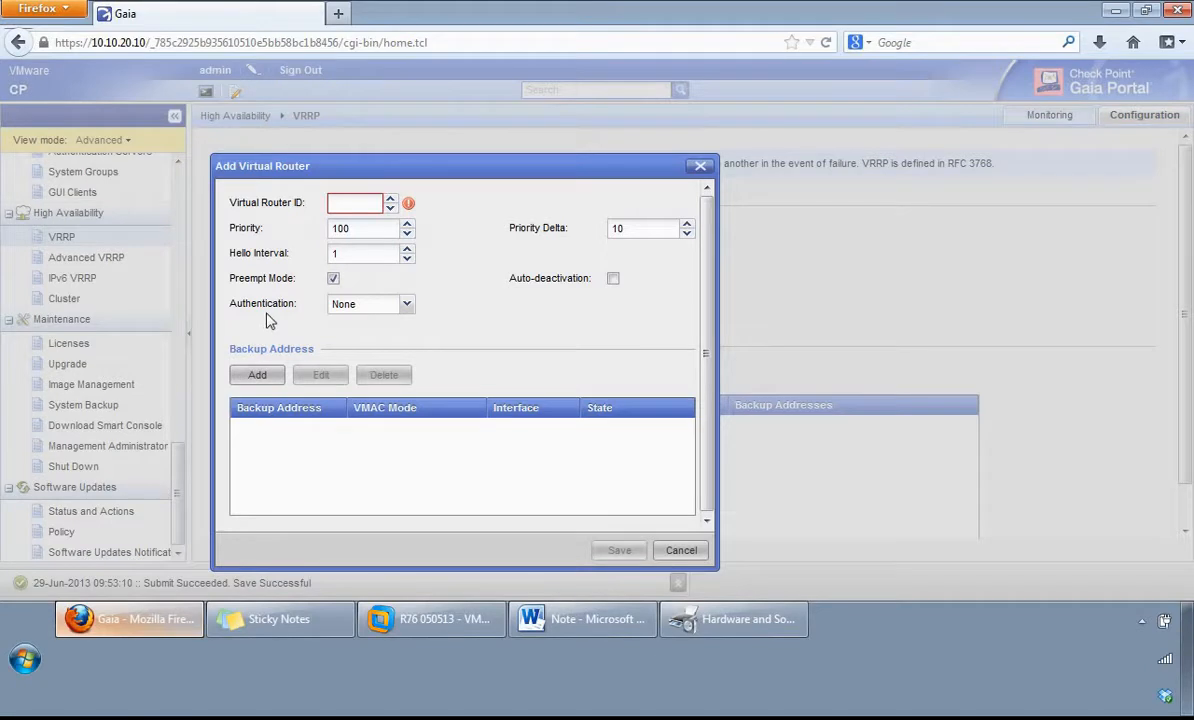
left_click(407, 306)
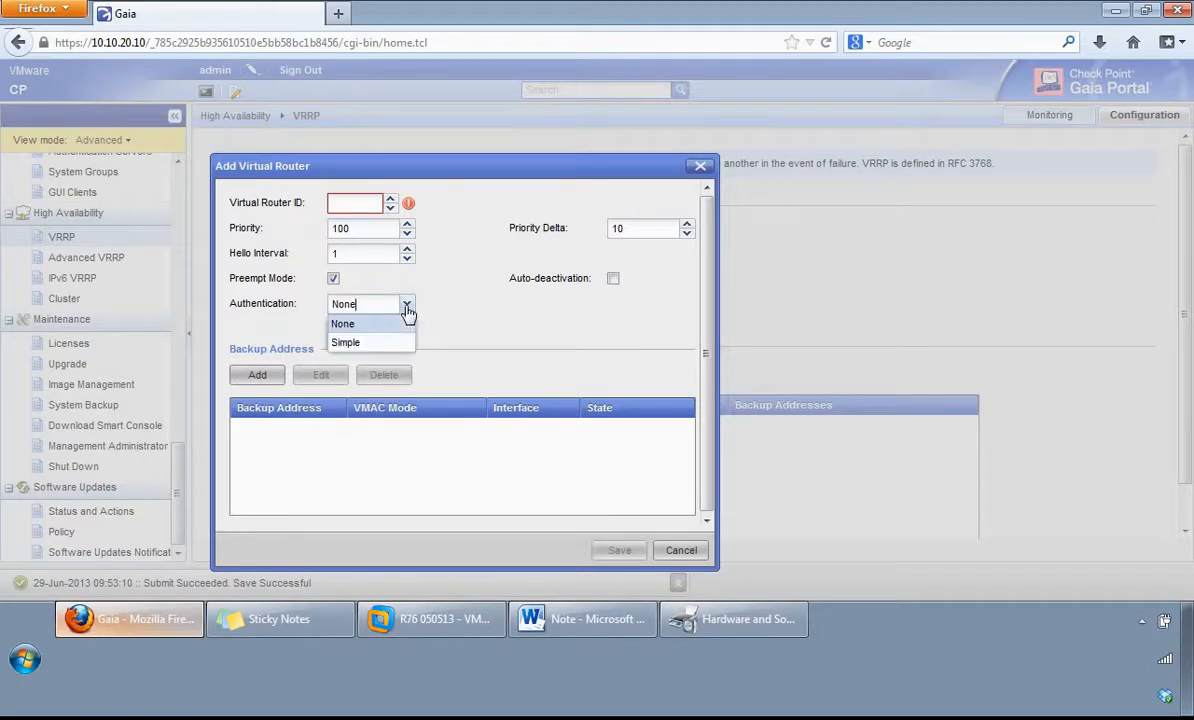
left_click(407, 306)
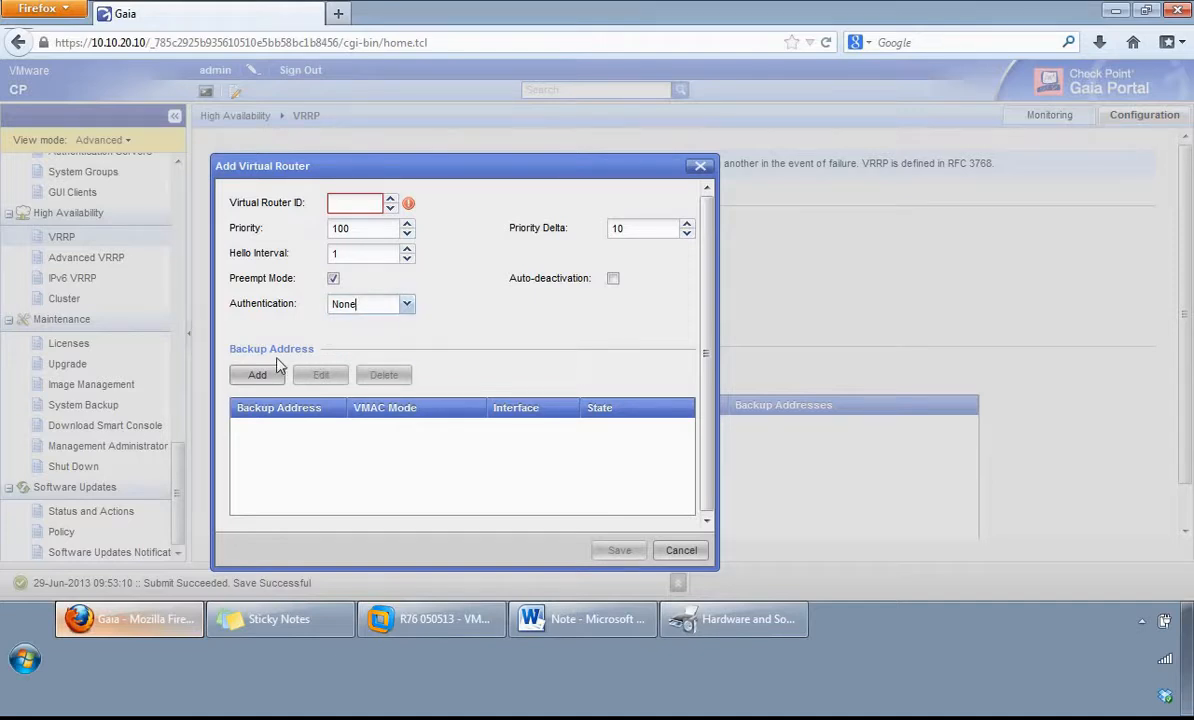
left_click(257, 374)
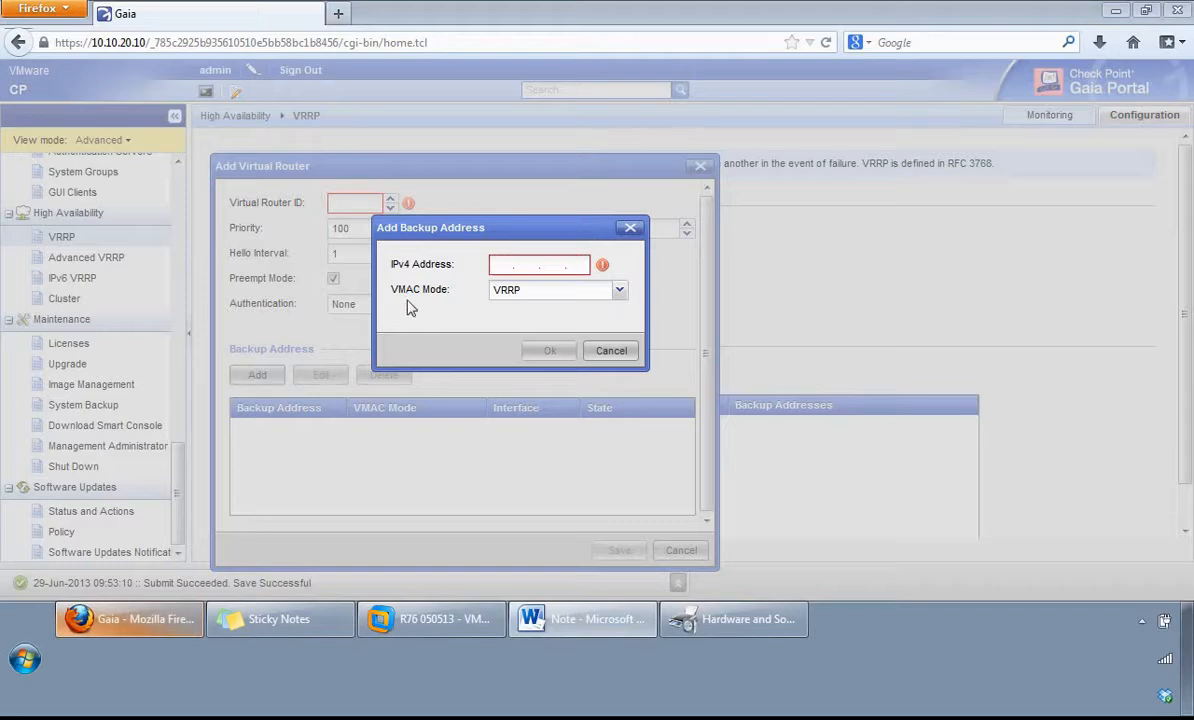
left_click(619, 293)
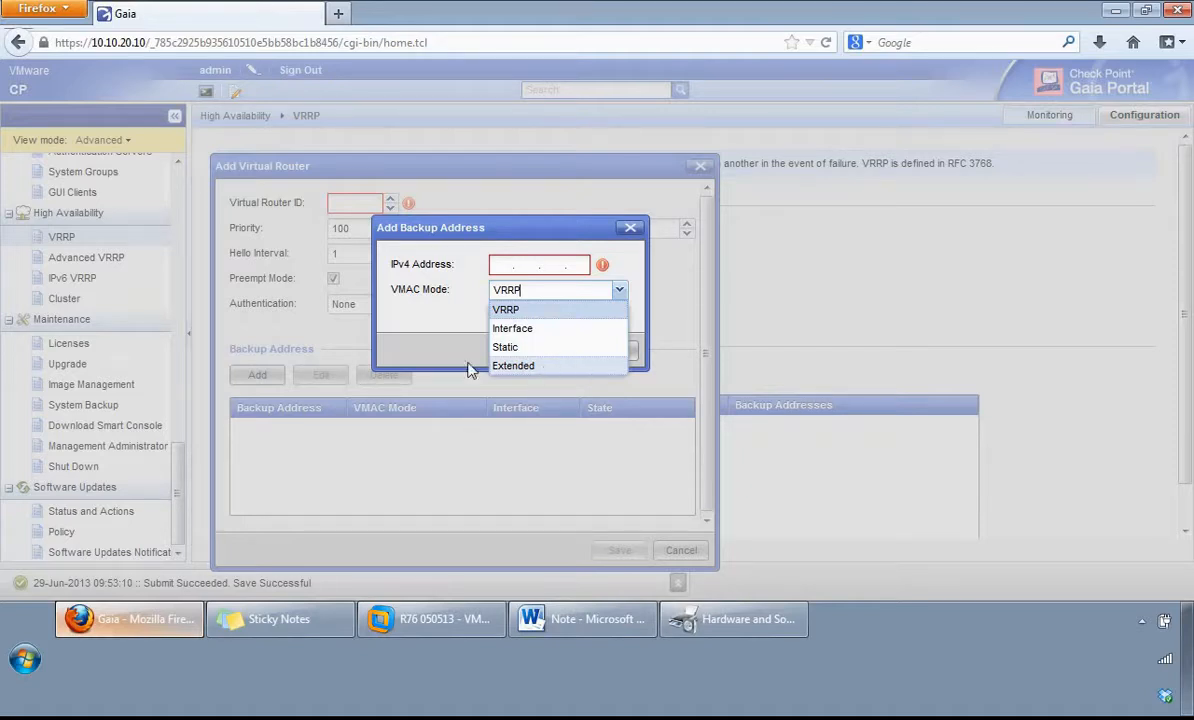
left_click(404, 331)
left_click(610, 351)
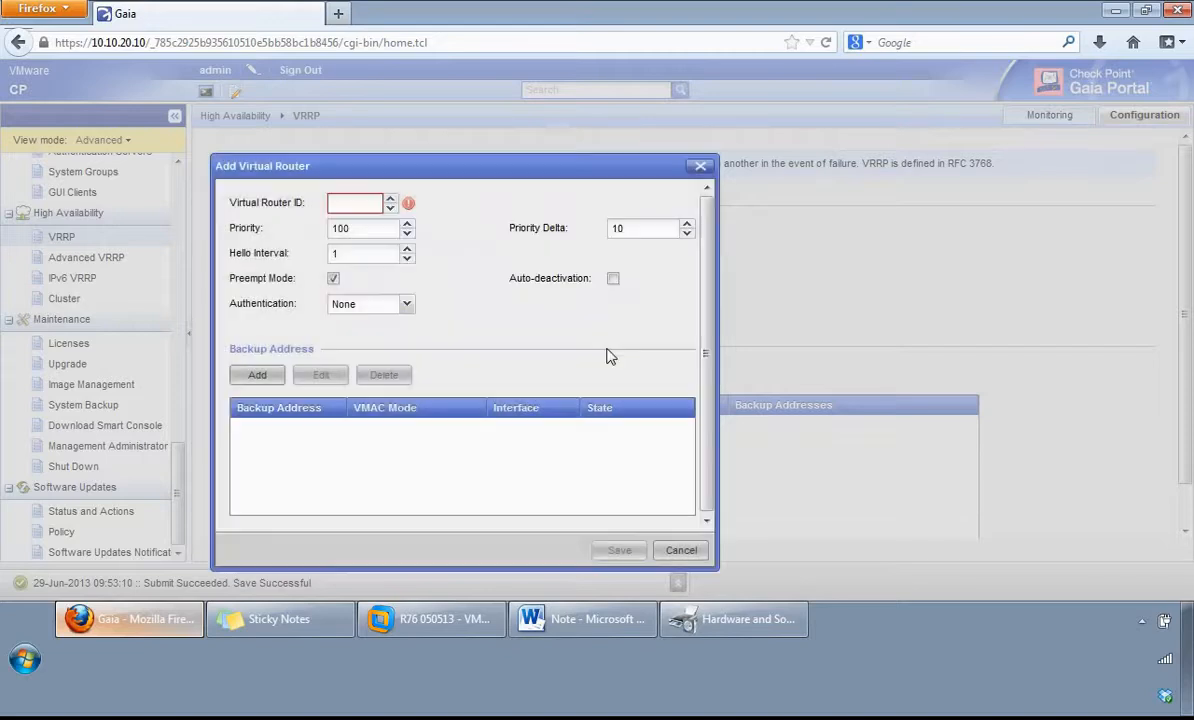
left_click(683, 551)
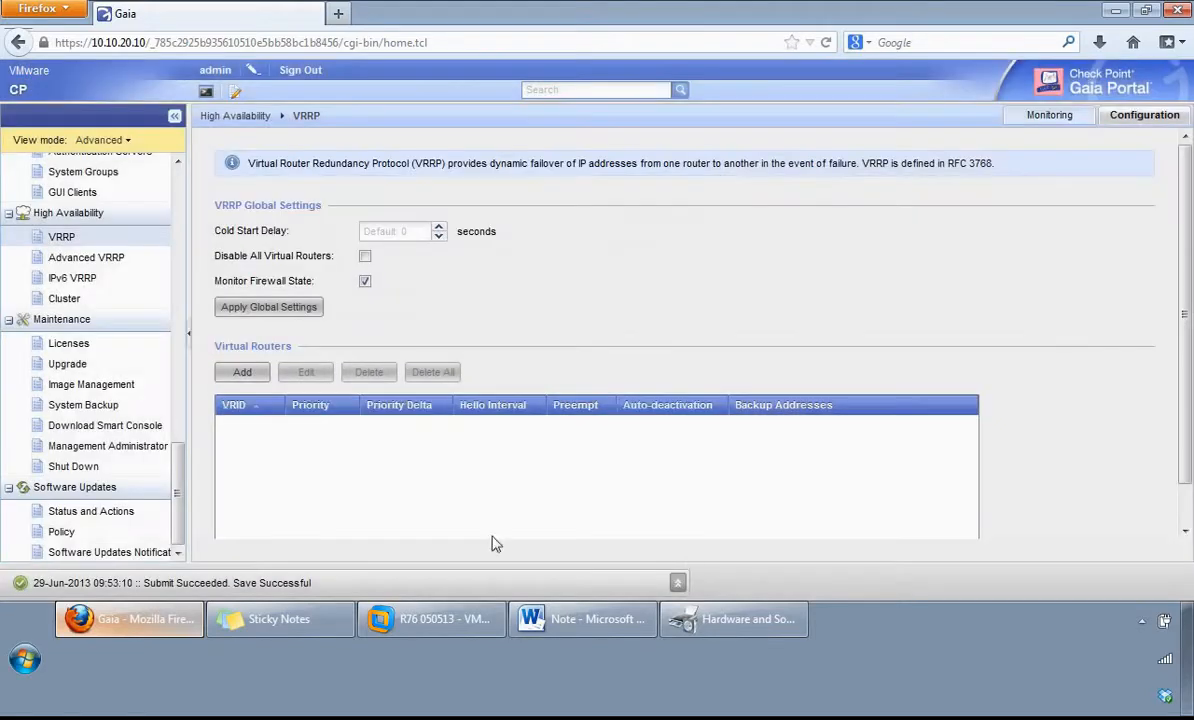
Step: Under Advanced VRRP, start a new virtual router with ID 5 on interface eth0
left_click(80, 262)
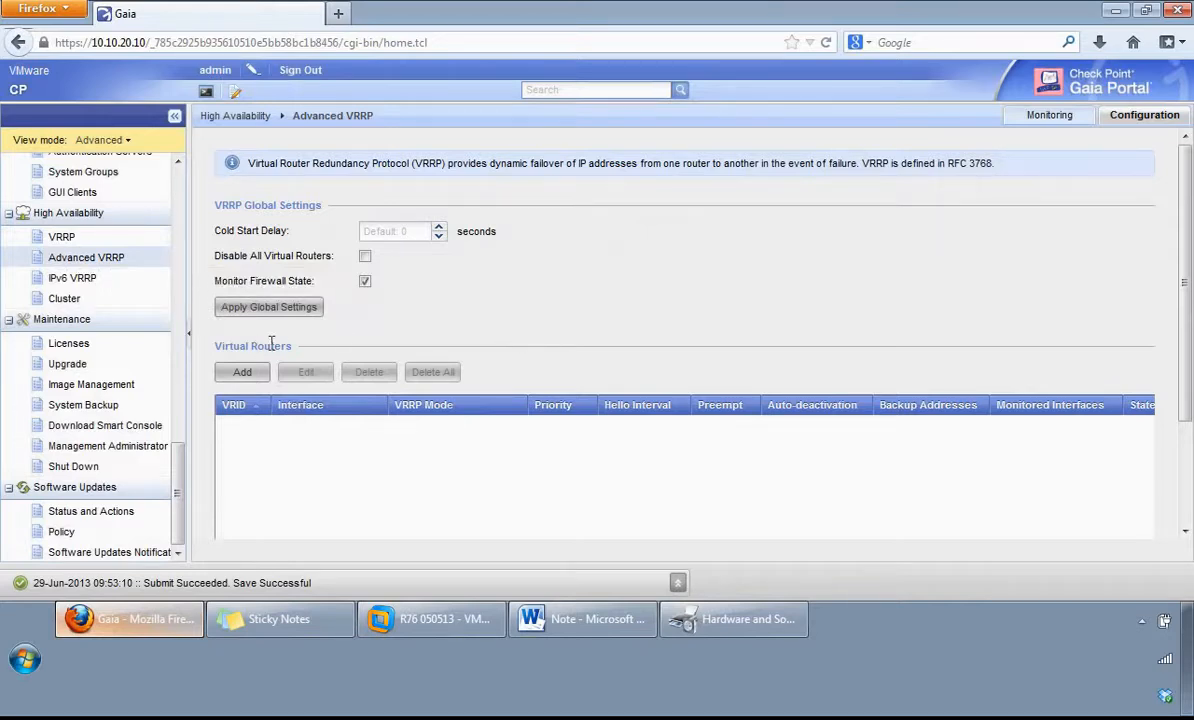
left_click(242, 373)
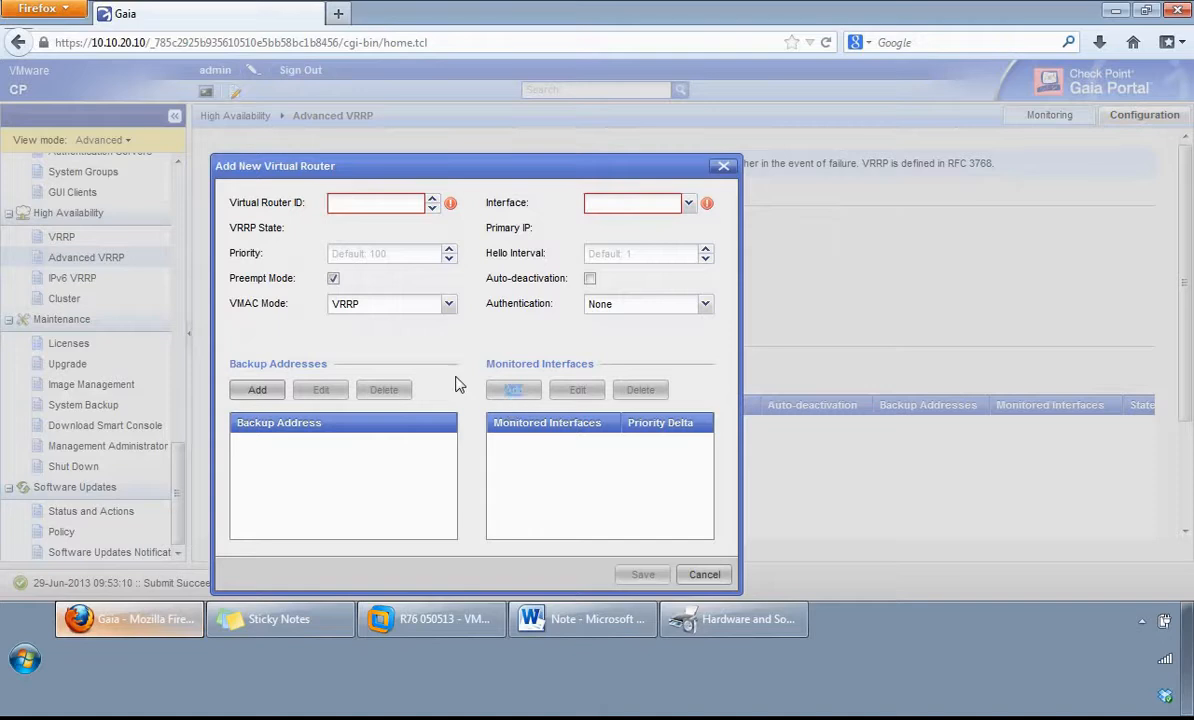
left_click(384, 204)
type("5")
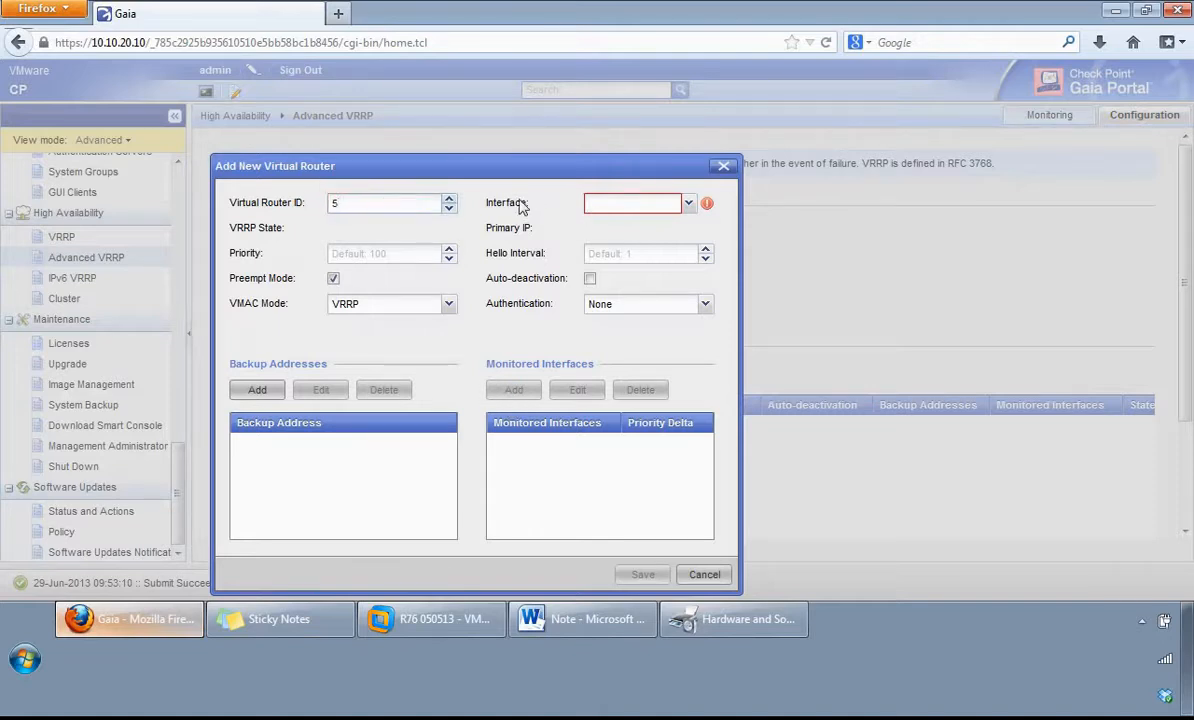
left_click(688, 203)
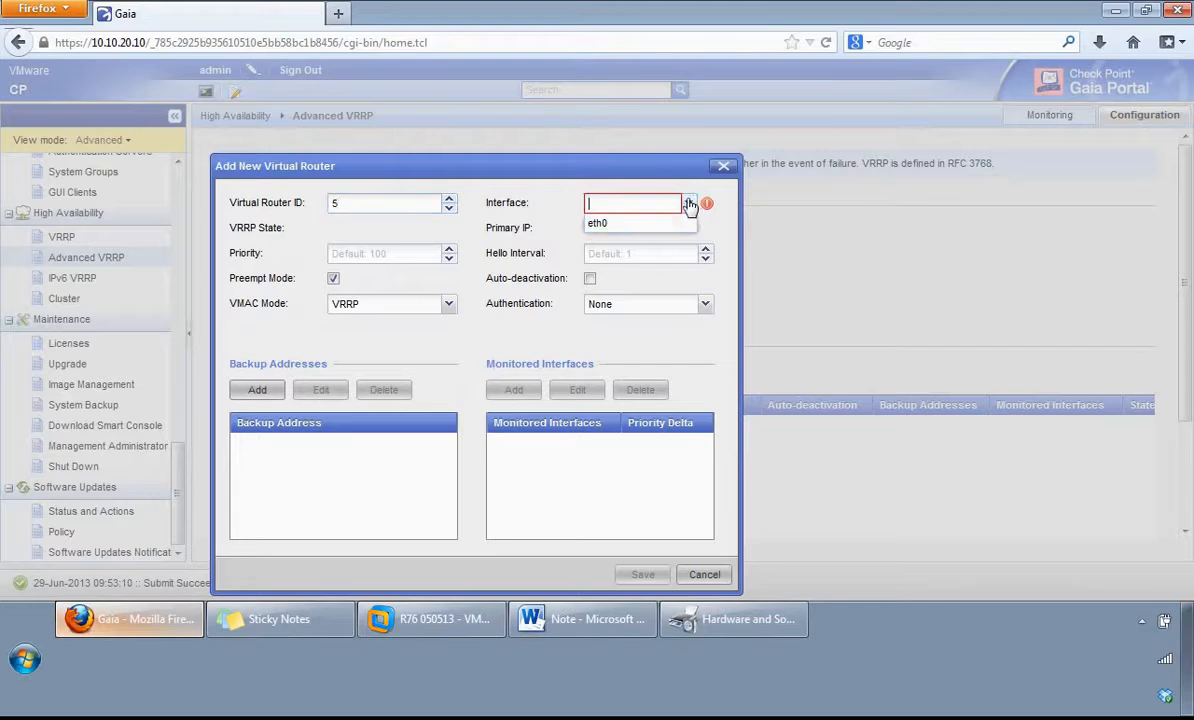
left_click(639, 223)
Step: Inspect the form for adding a monitored interface, discard the virtual router, and review the blank new virtual router form without saving
left_click(509, 394)
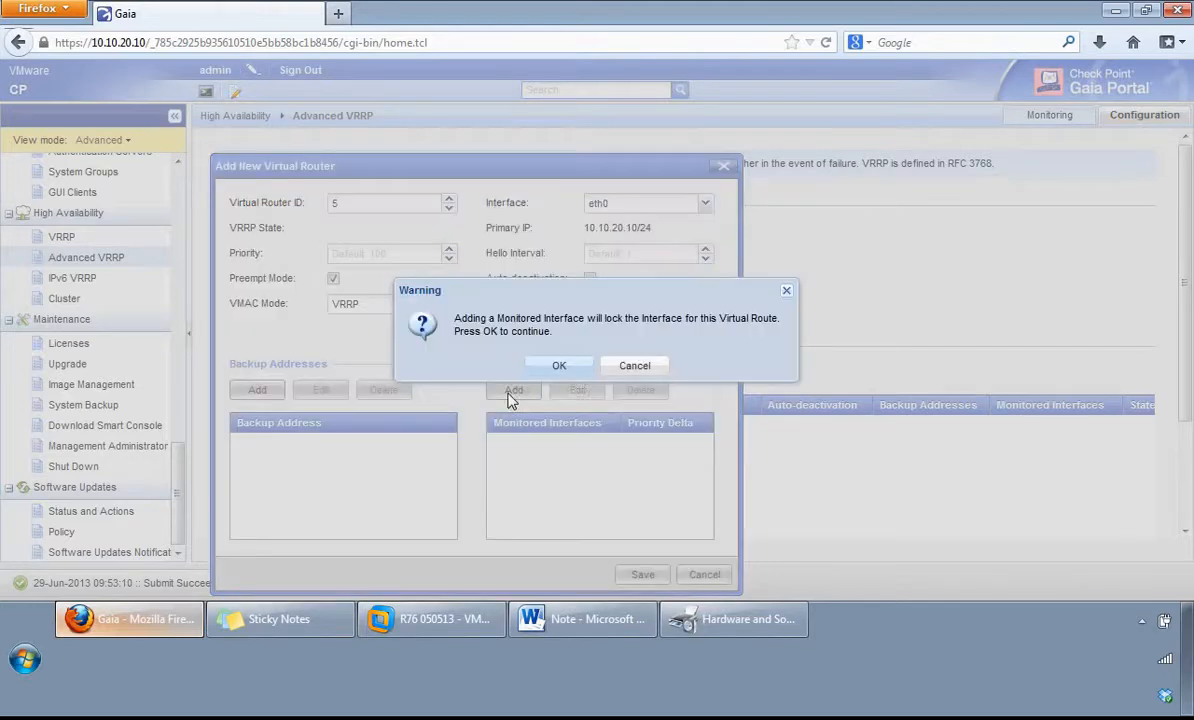
left_click(555, 370)
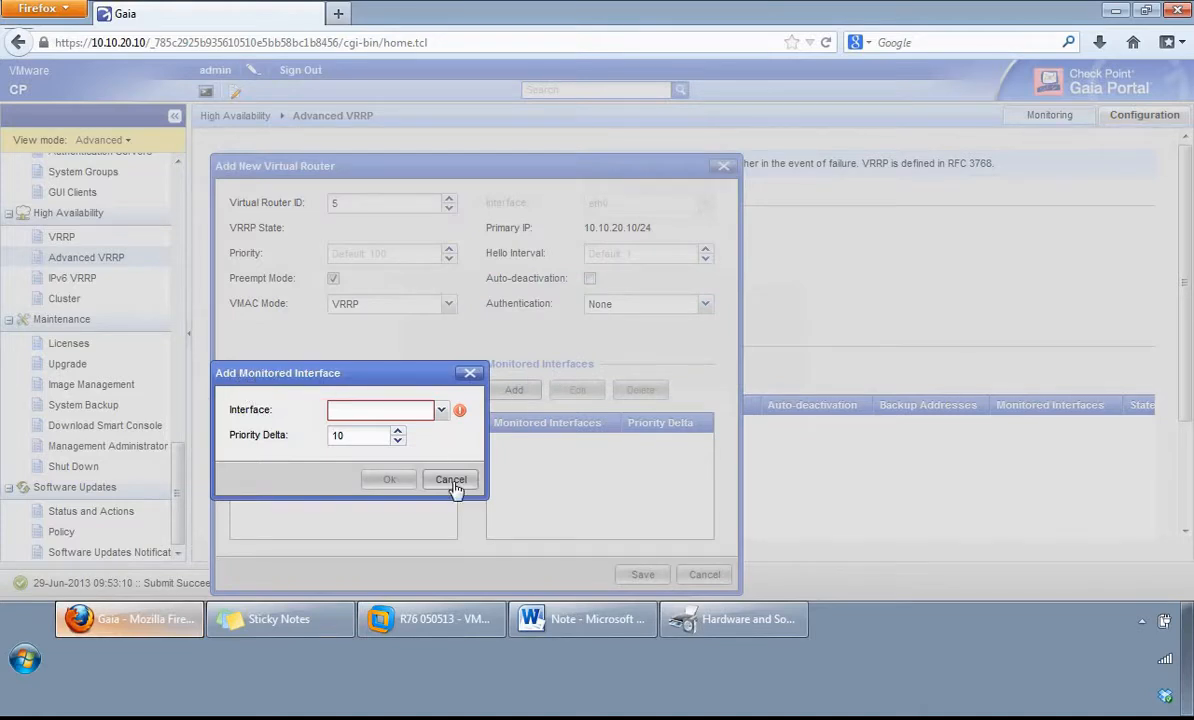
left_click(451, 480)
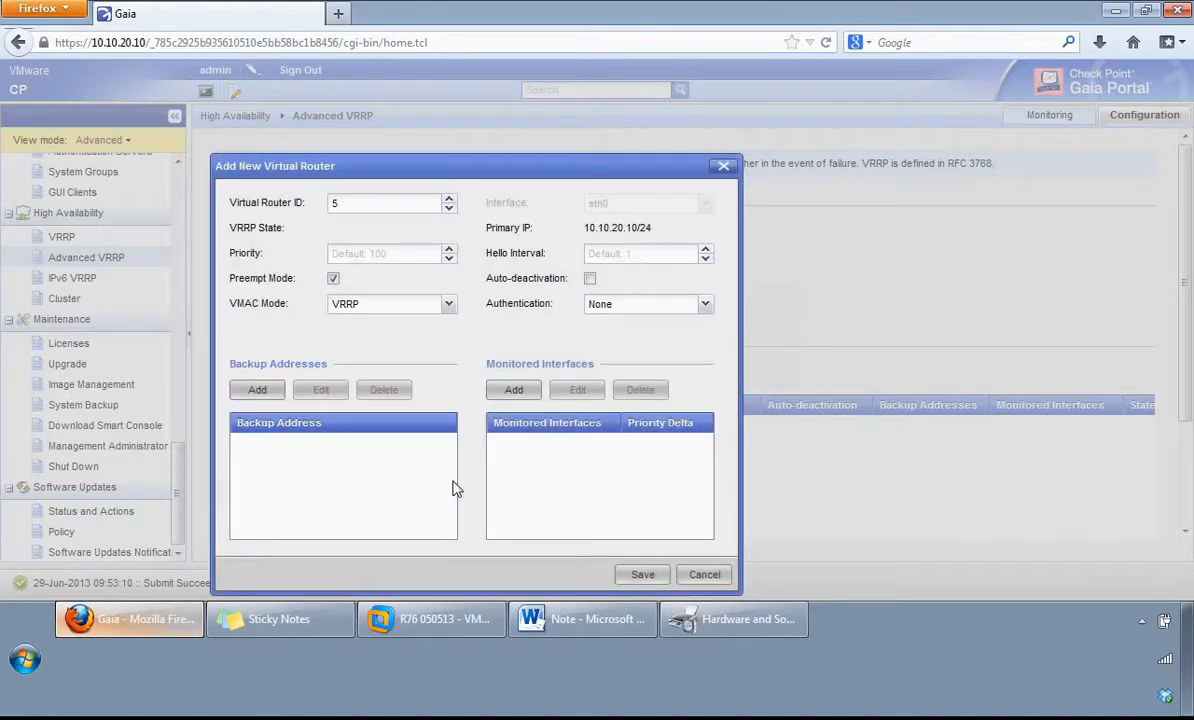
left_click(707, 574)
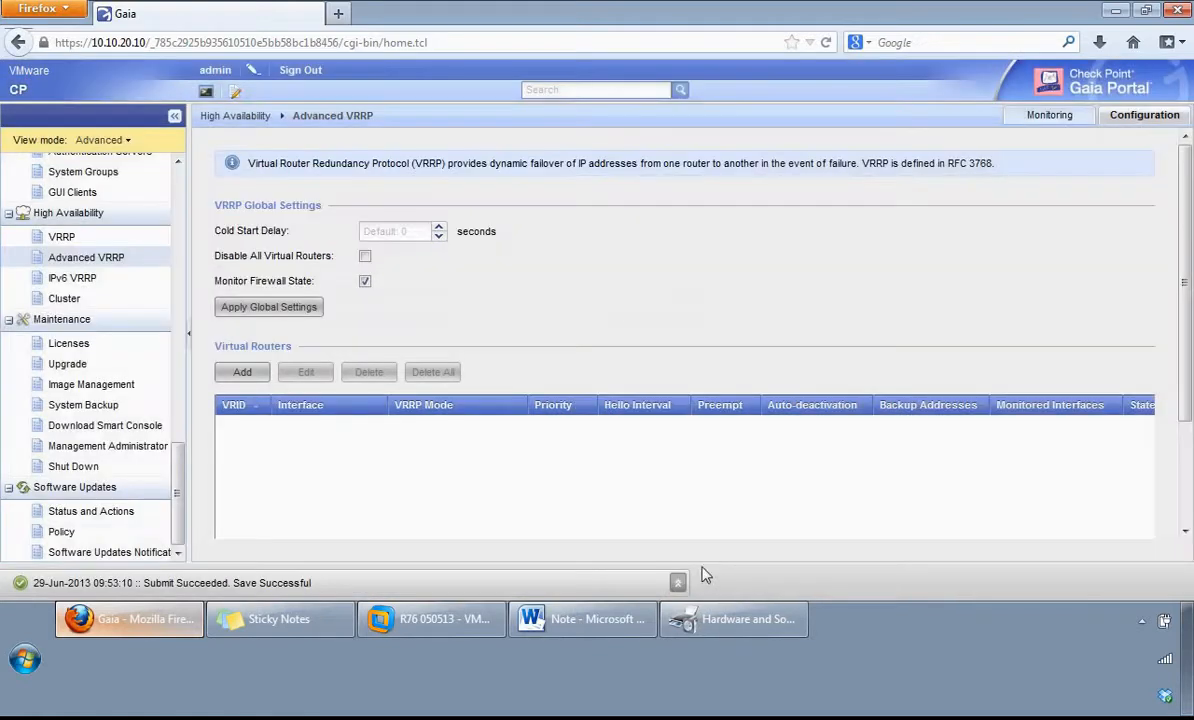
left_click(245, 372)
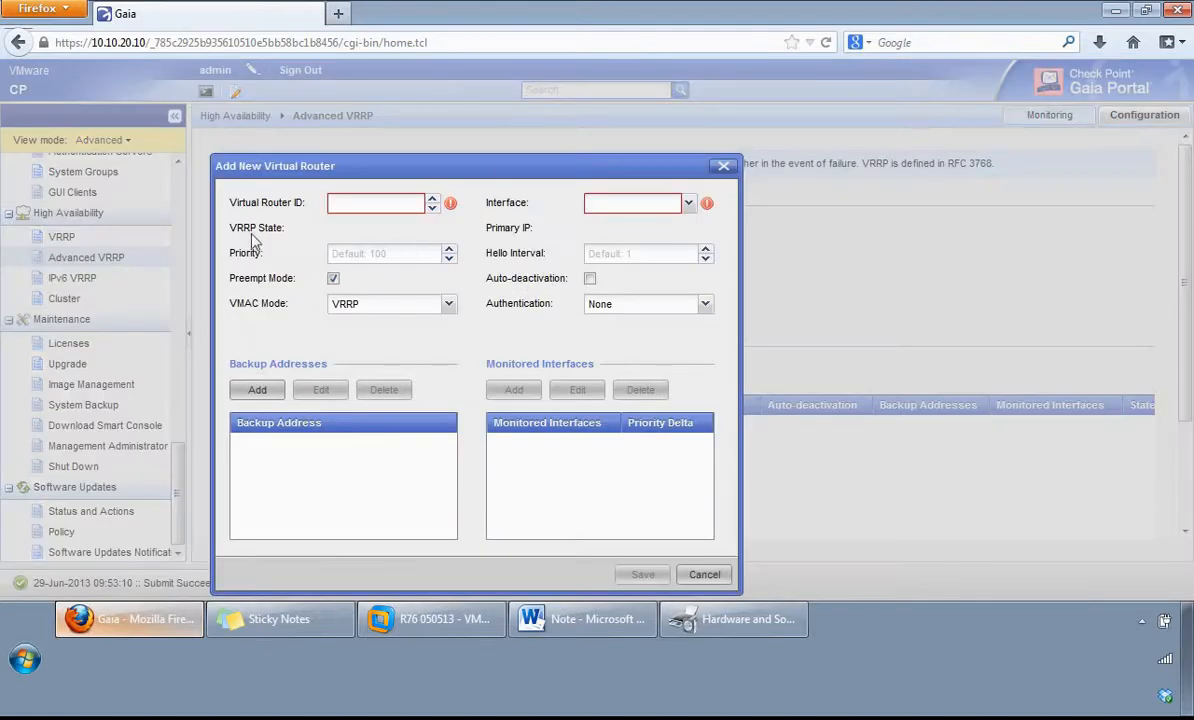
left_click(704, 574)
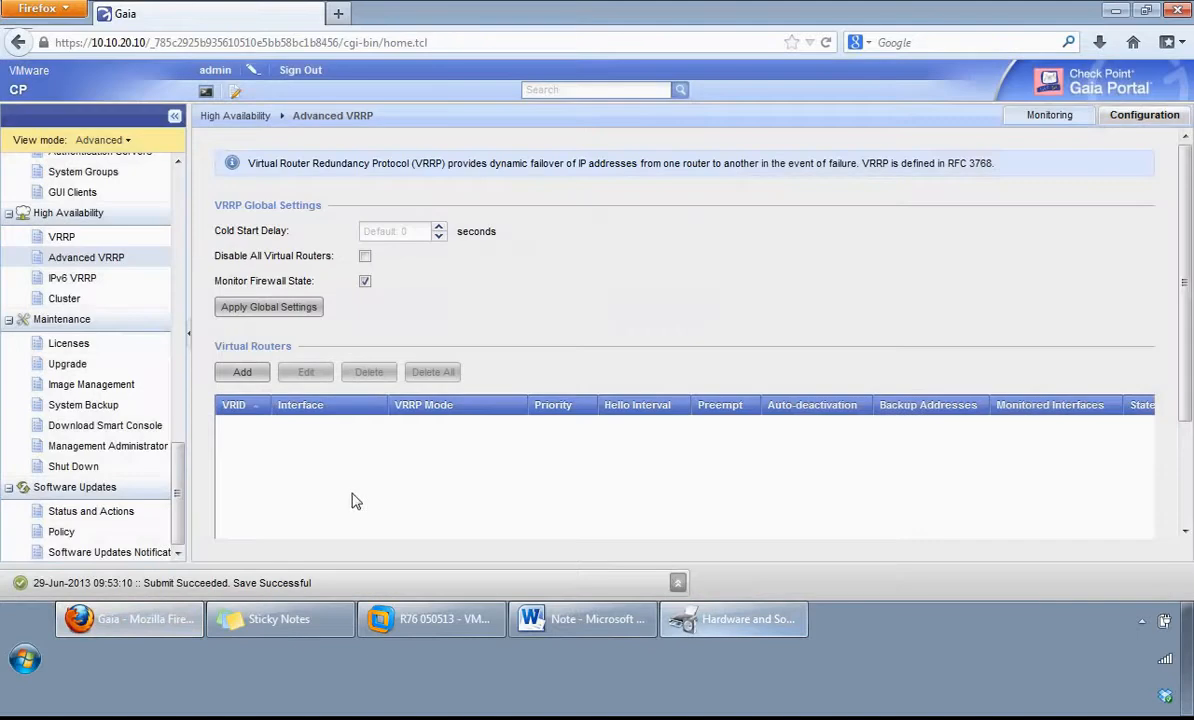
Step: View the High Availability cluster settings, and inspect the form for adding a license under Maintenance without saving
left_click(74, 302)
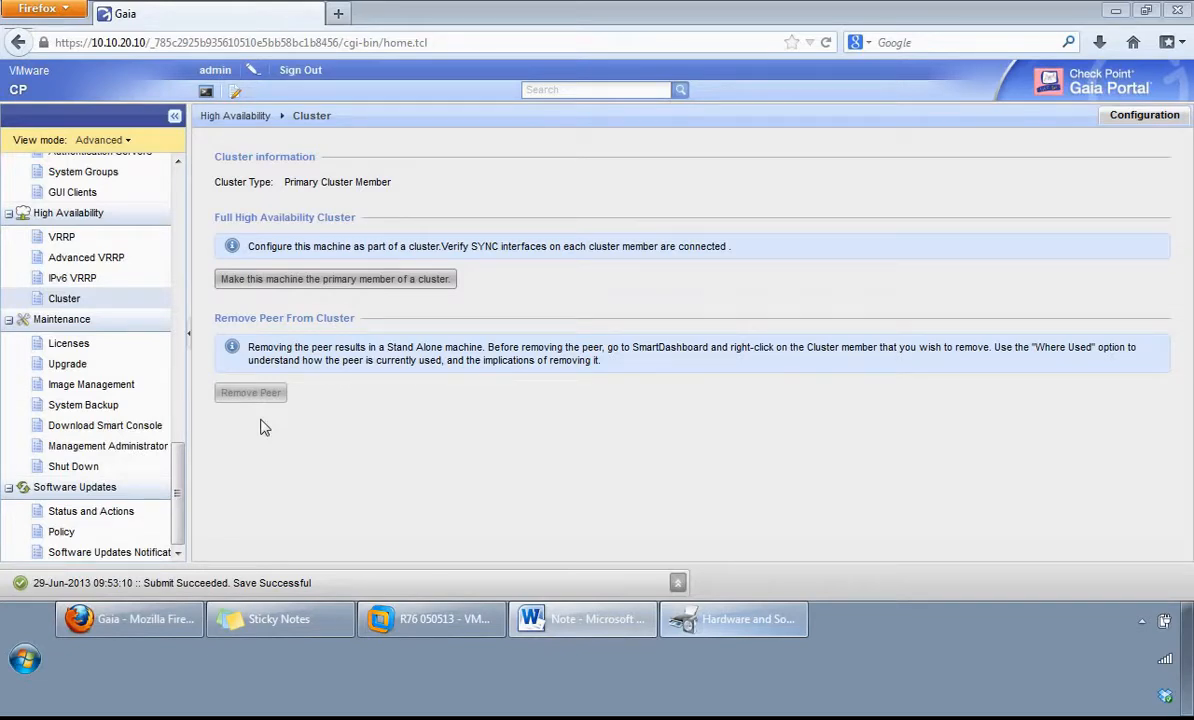
left_click(85, 343)
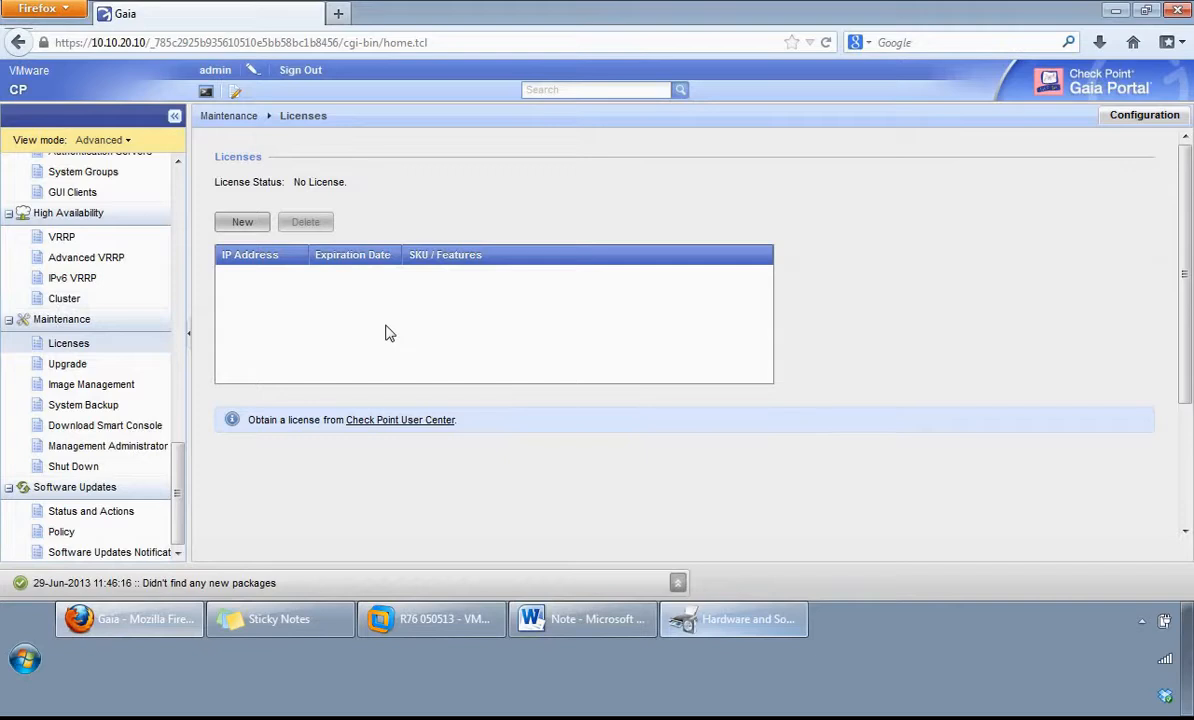
left_click(242, 223)
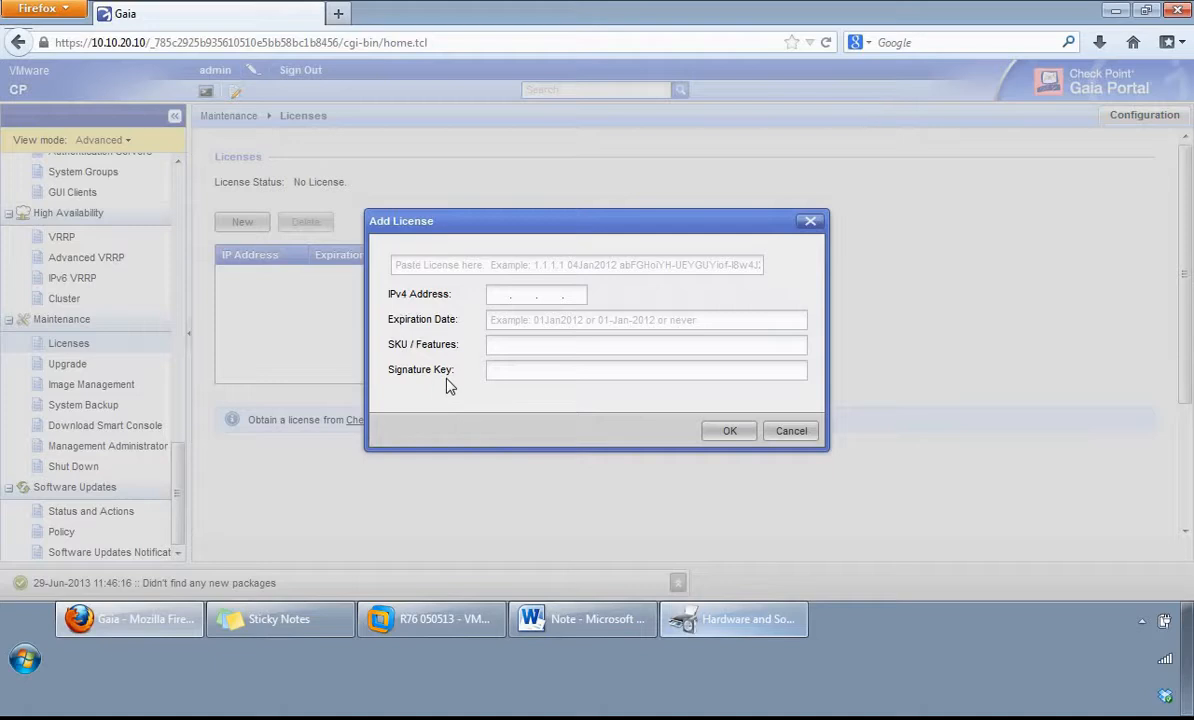
left_click(790, 432)
Step: Inspect the upload form for upgrade packages, cancel it, and view the Image Management page
left_click(66, 365)
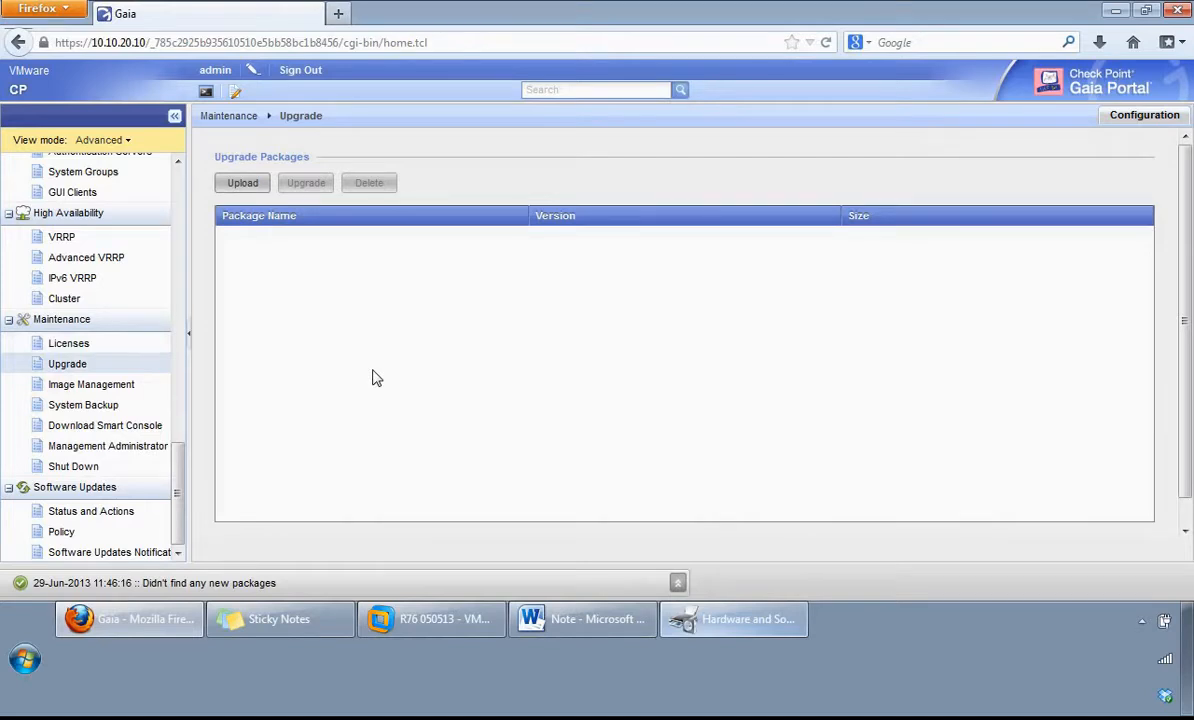
left_click(248, 190)
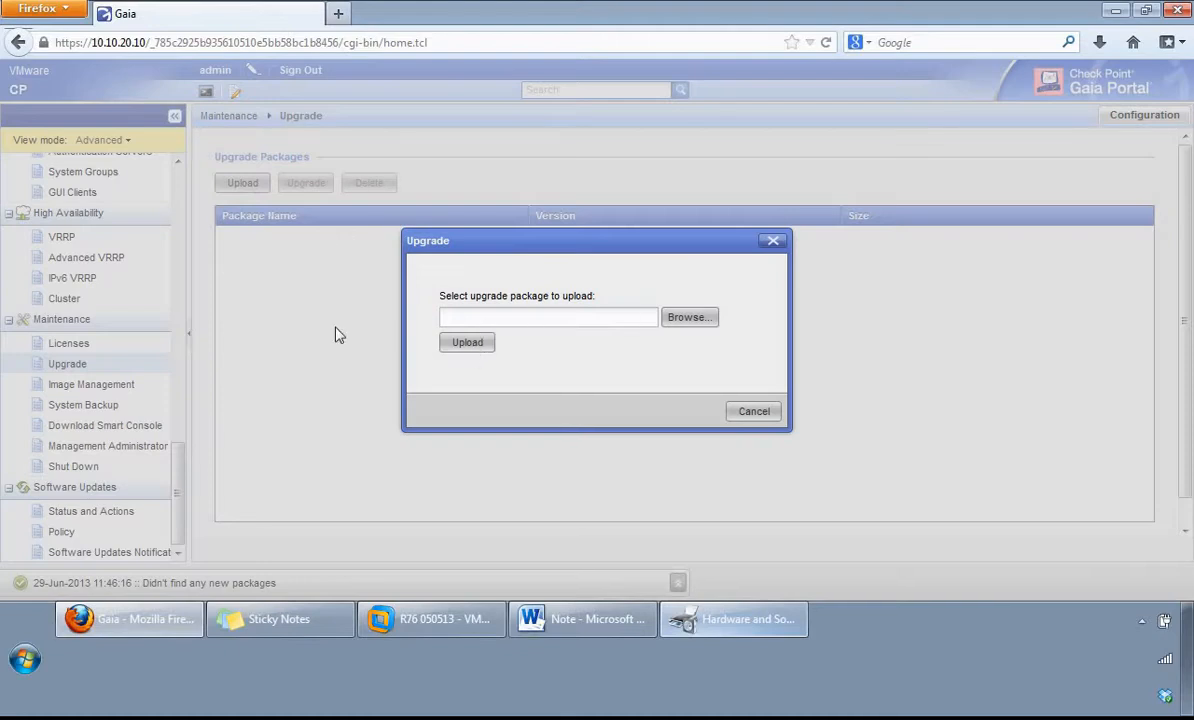
left_click(756, 412)
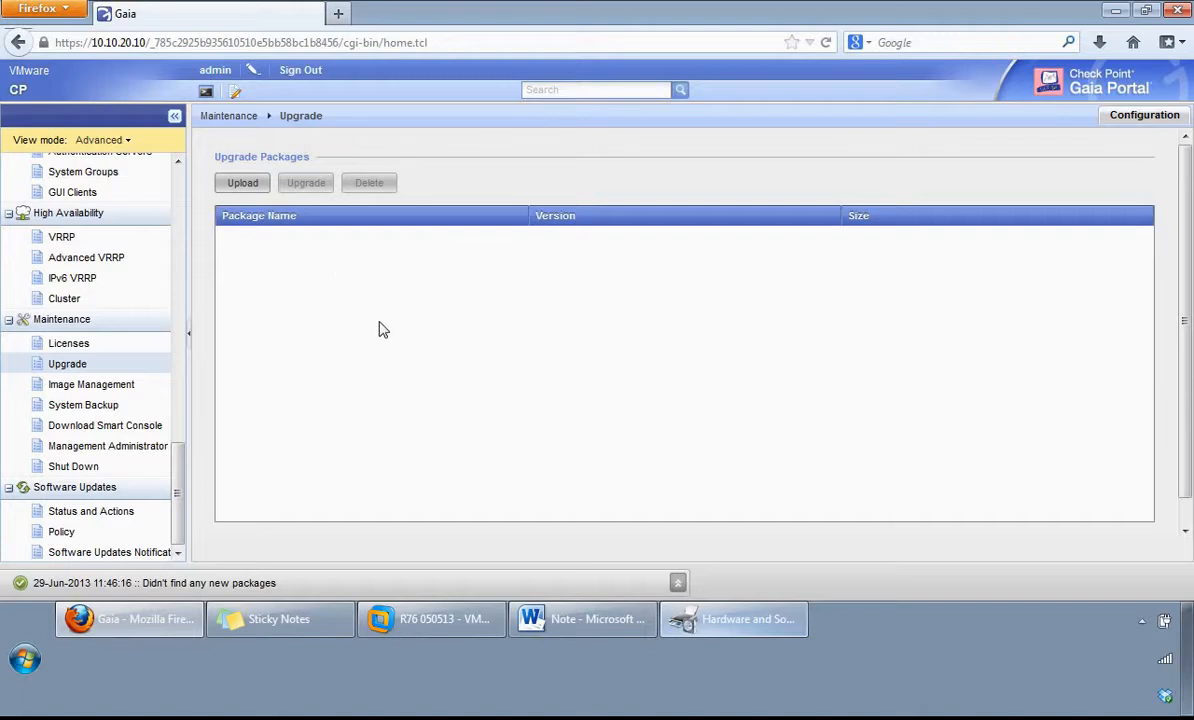
left_click(101, 390)
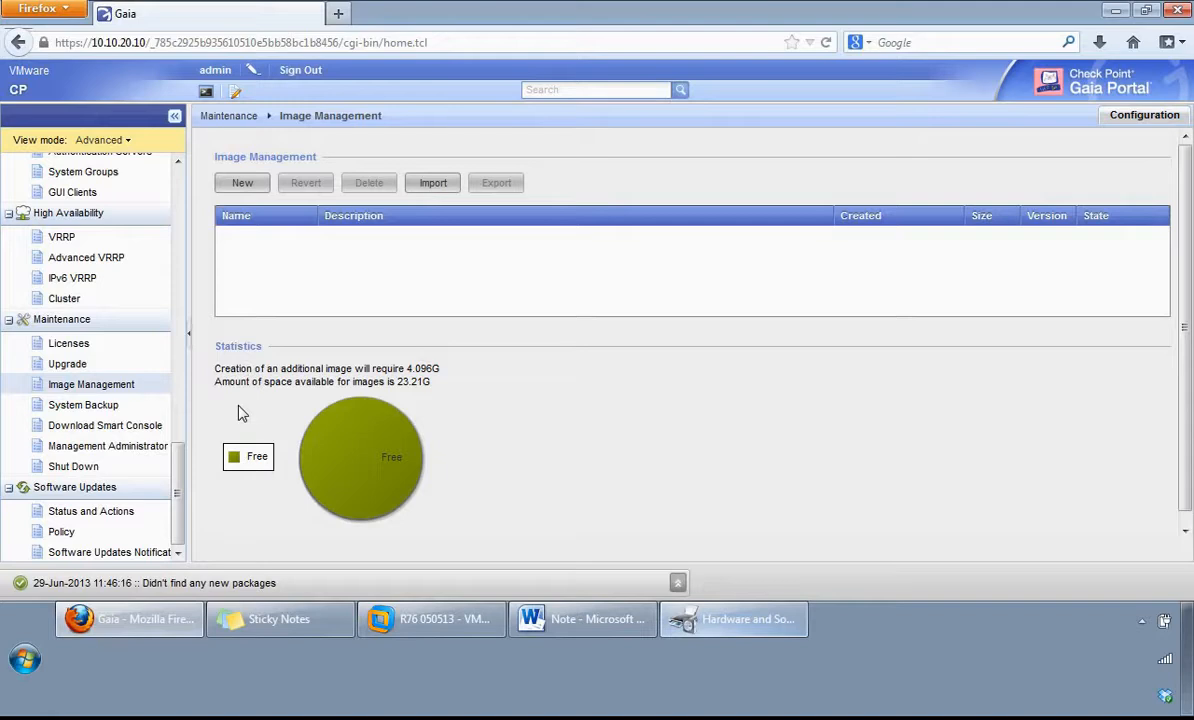
Step: Under System Backup, inspect the backup type options for a new backup without adding one, and view the backup logs
left_click(74, 408)
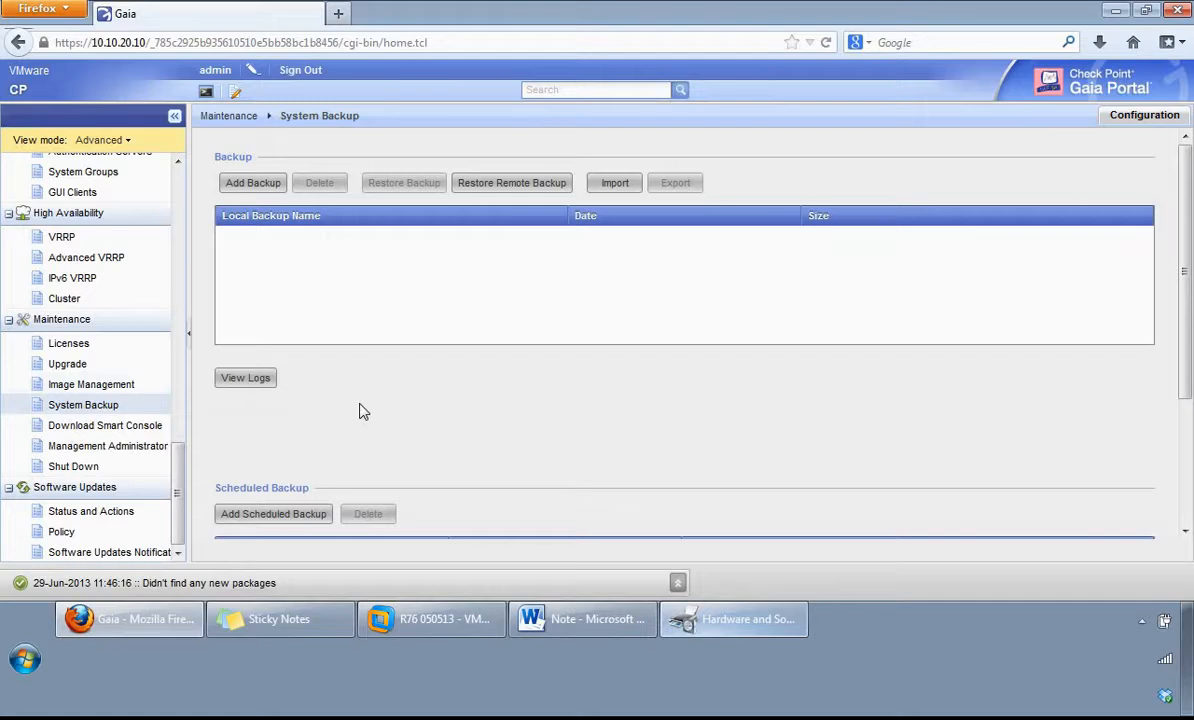
left_click(252, 184)
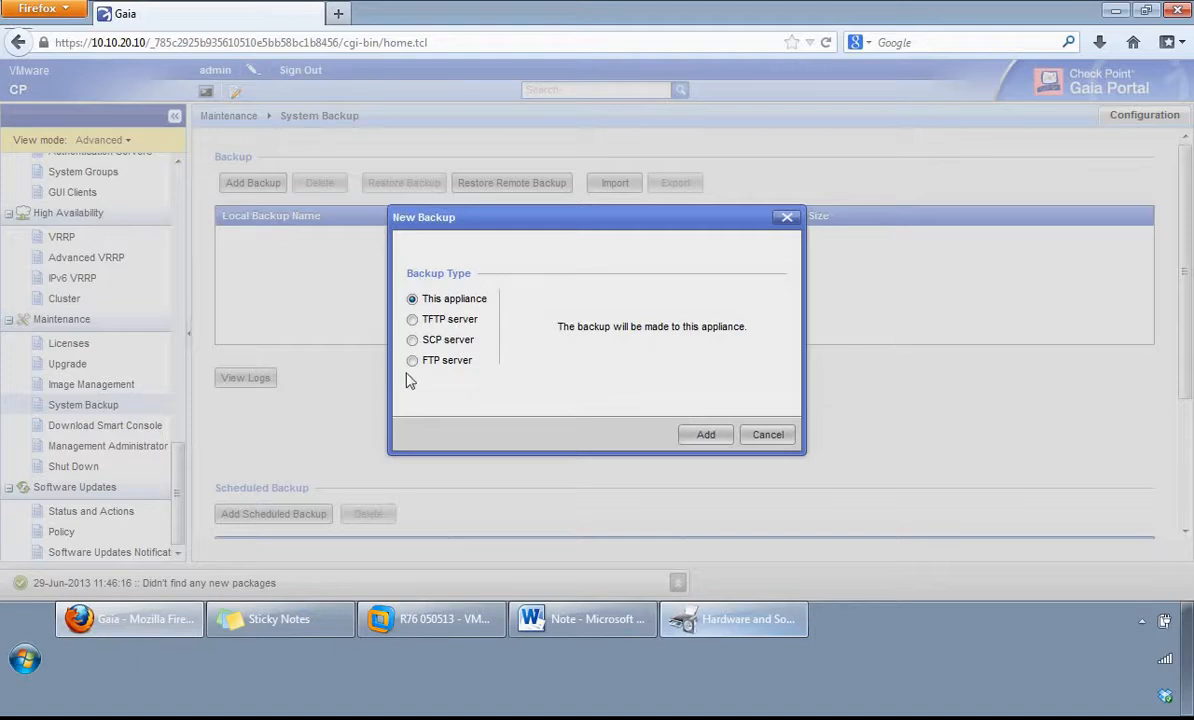
left_click(768, 434)
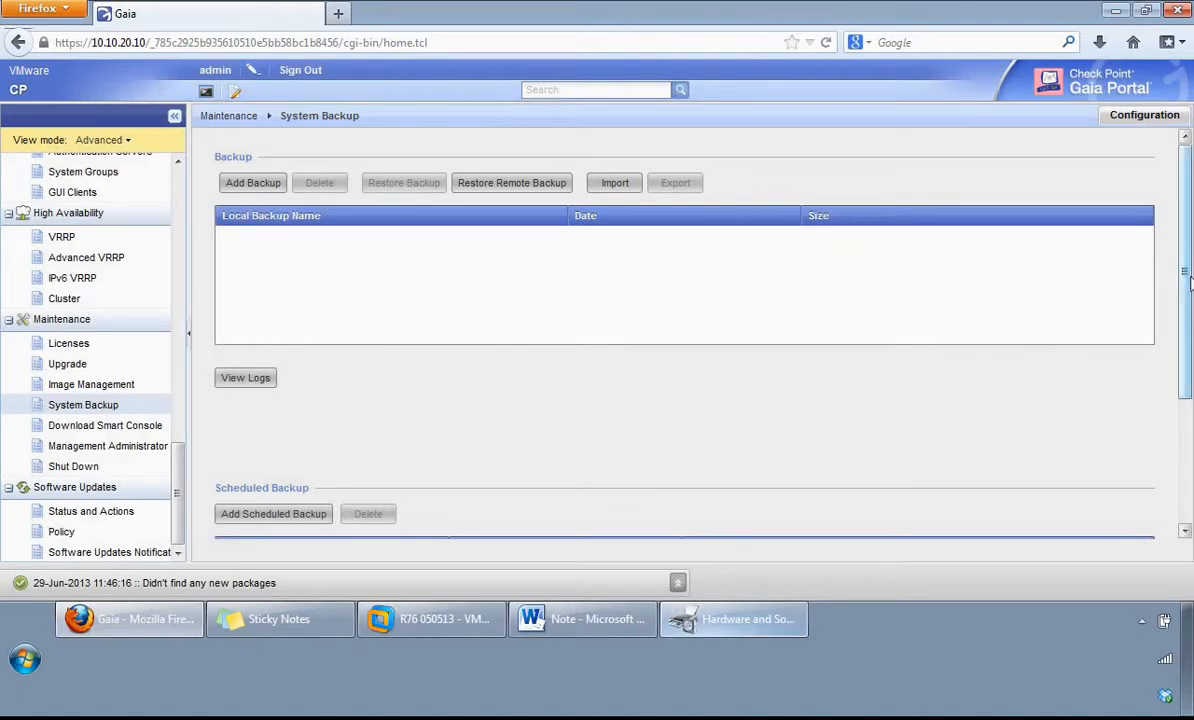
scroll(1189, 283, "down", 2)
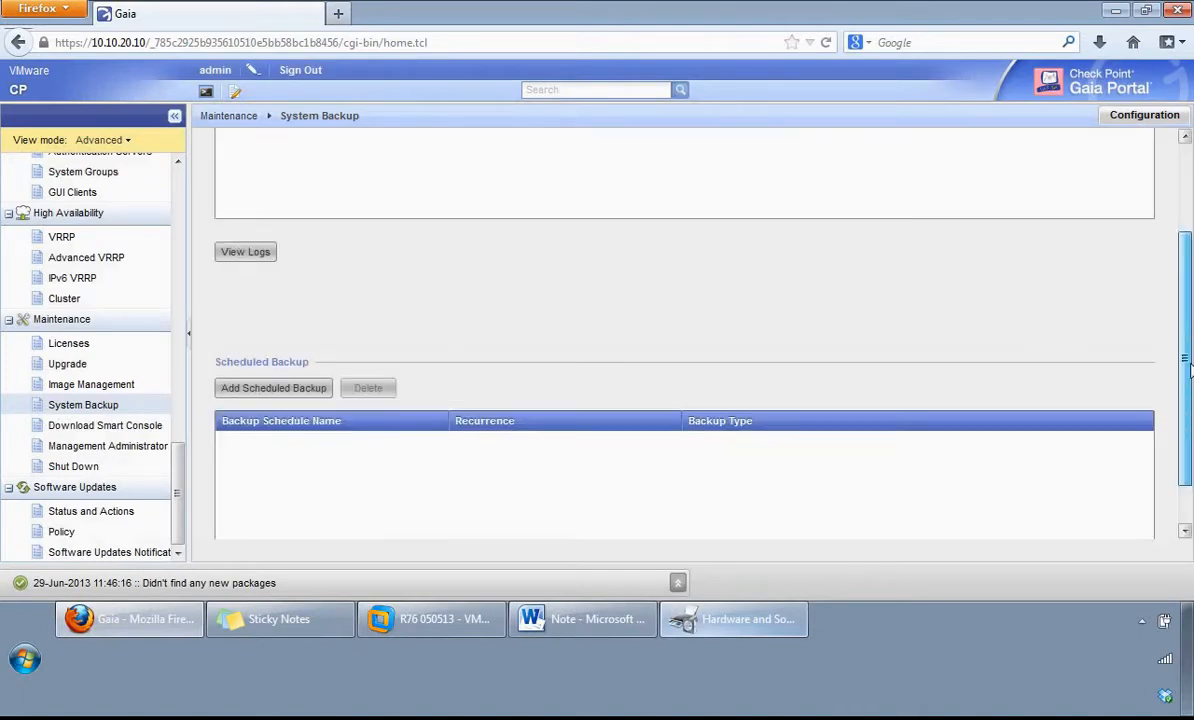
left_click(247, 253)
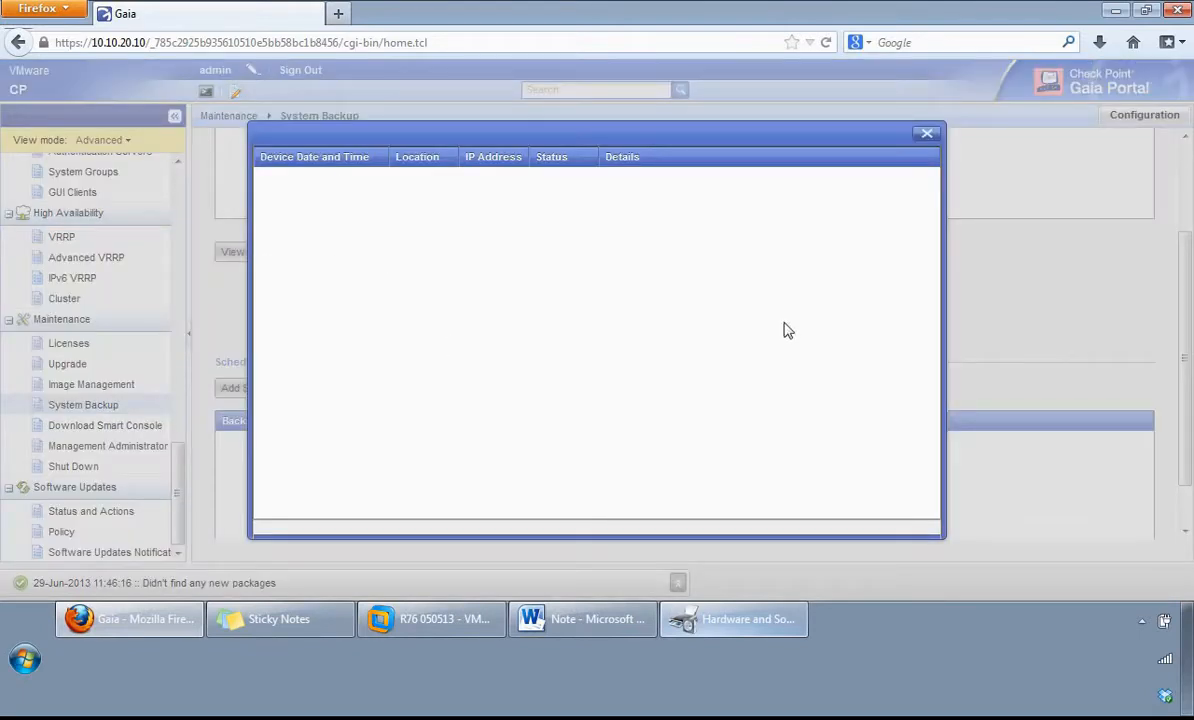
left_click(926, 133)
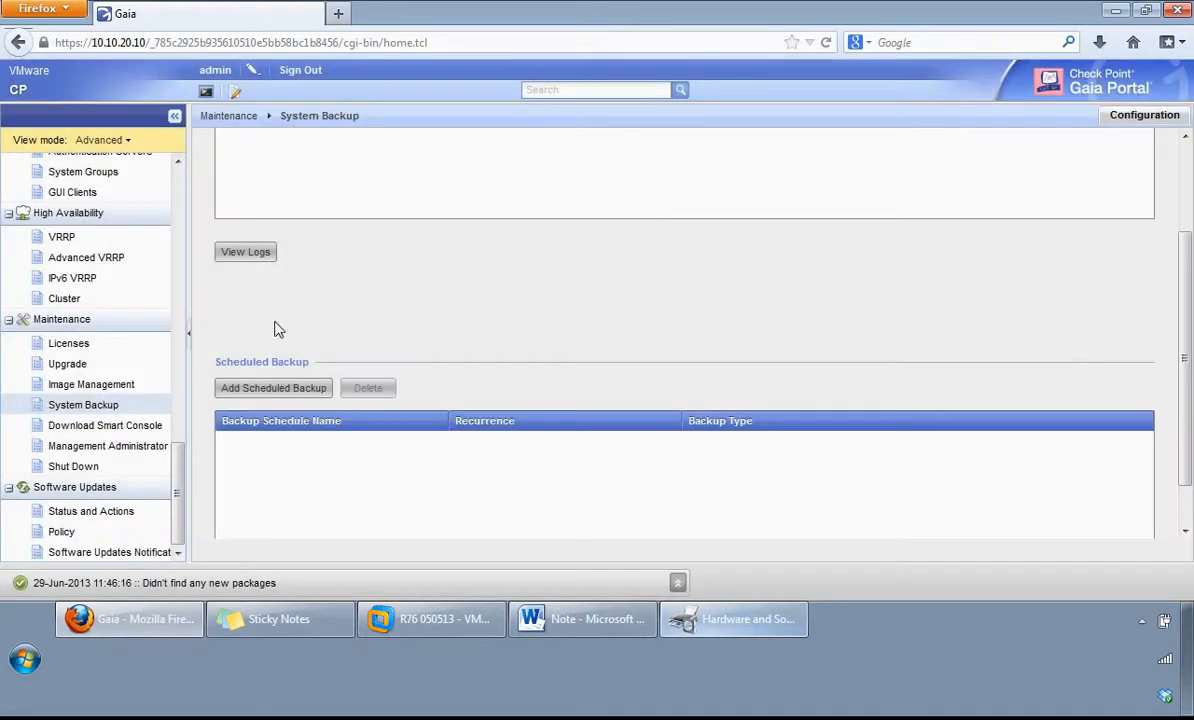
Step: Inspect the weekly and monthly schedule options for a new scheduled backup, including the day and month choices, without adding one
left_click(258, 392)
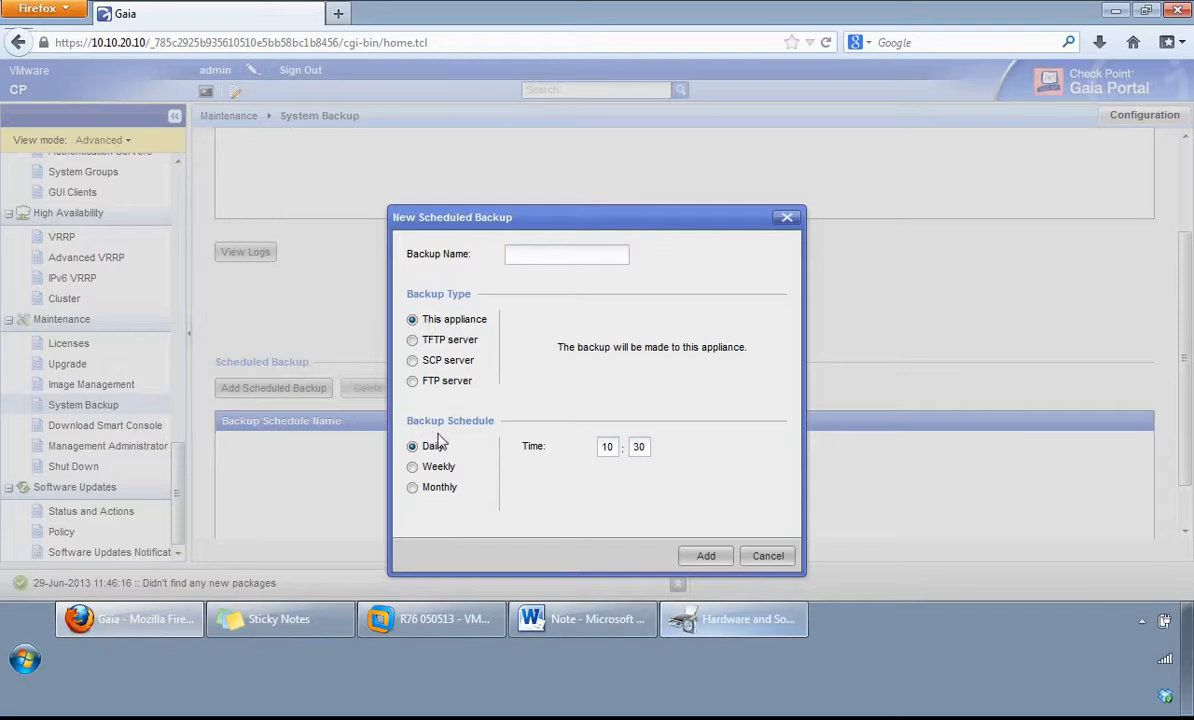
left_click(412, 467)
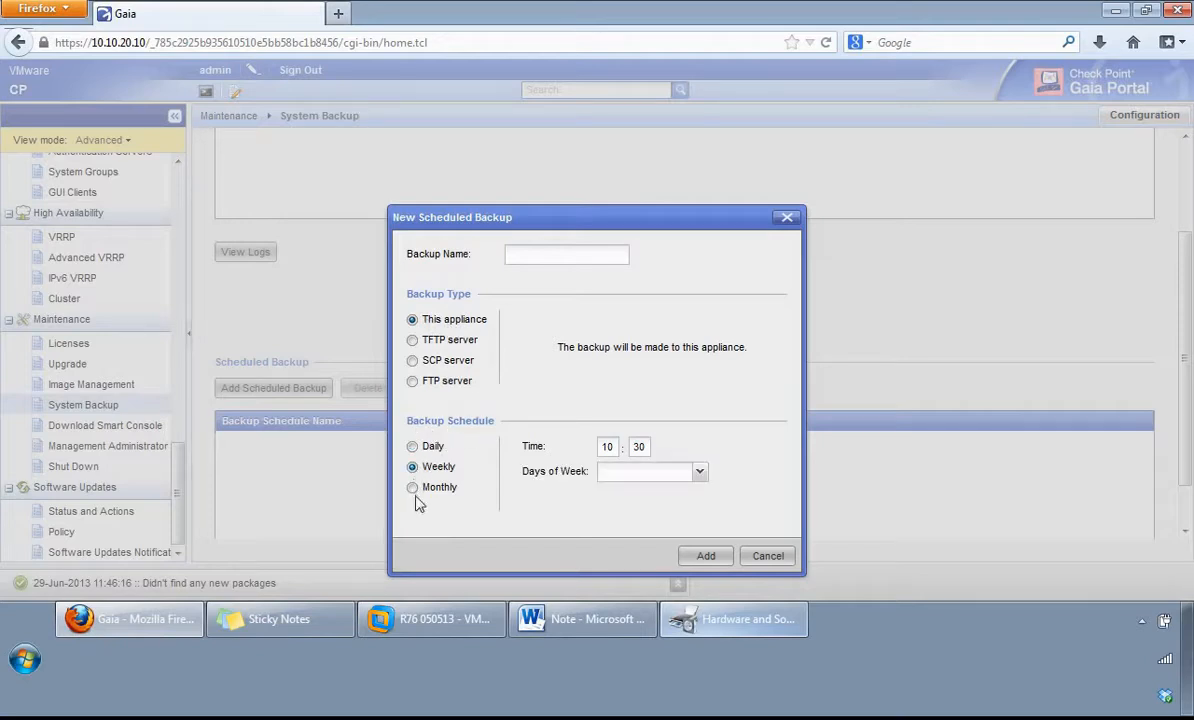
left_click(412, 488)
left_click(699, 472)
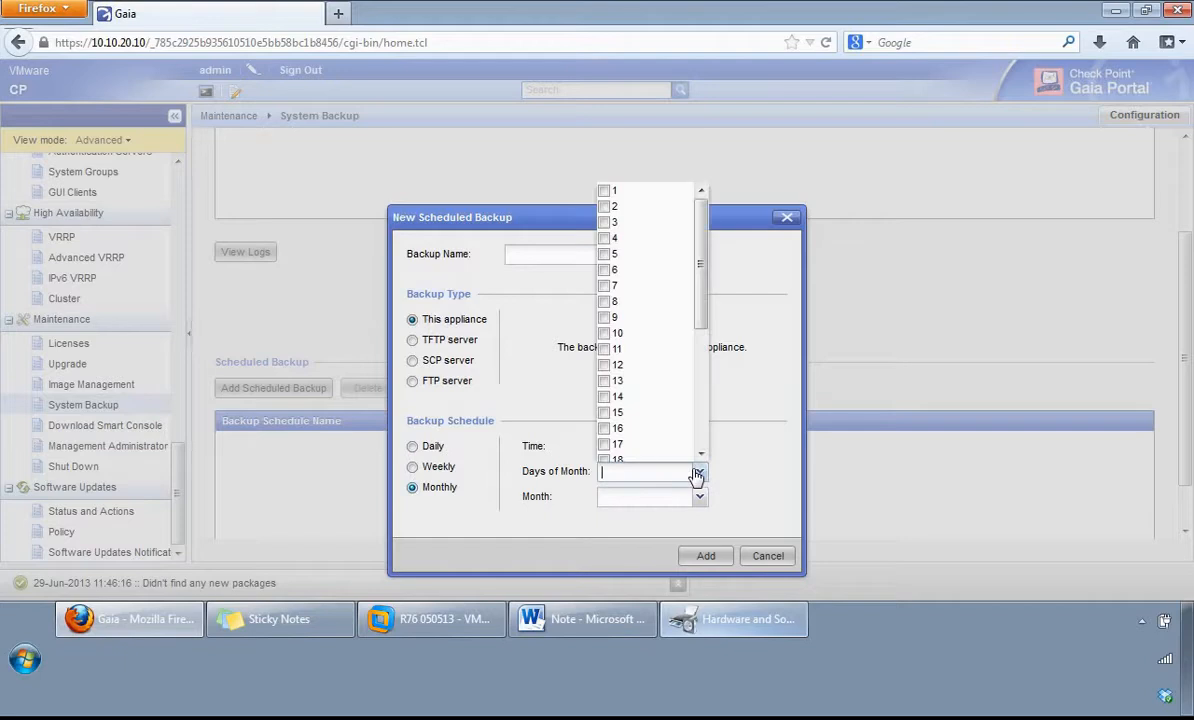
left_click(699, 472)
left_click(699, 497)
left_click(699, 497)
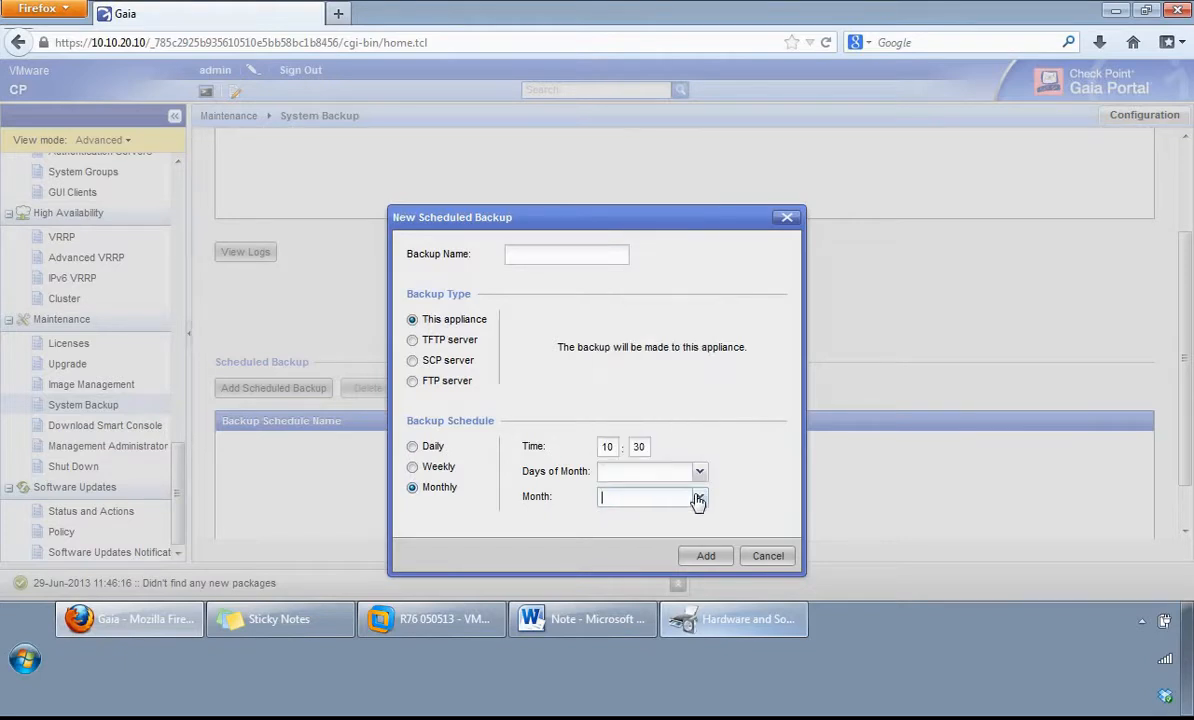
left_click(412, 467)
left_click(699, 472)
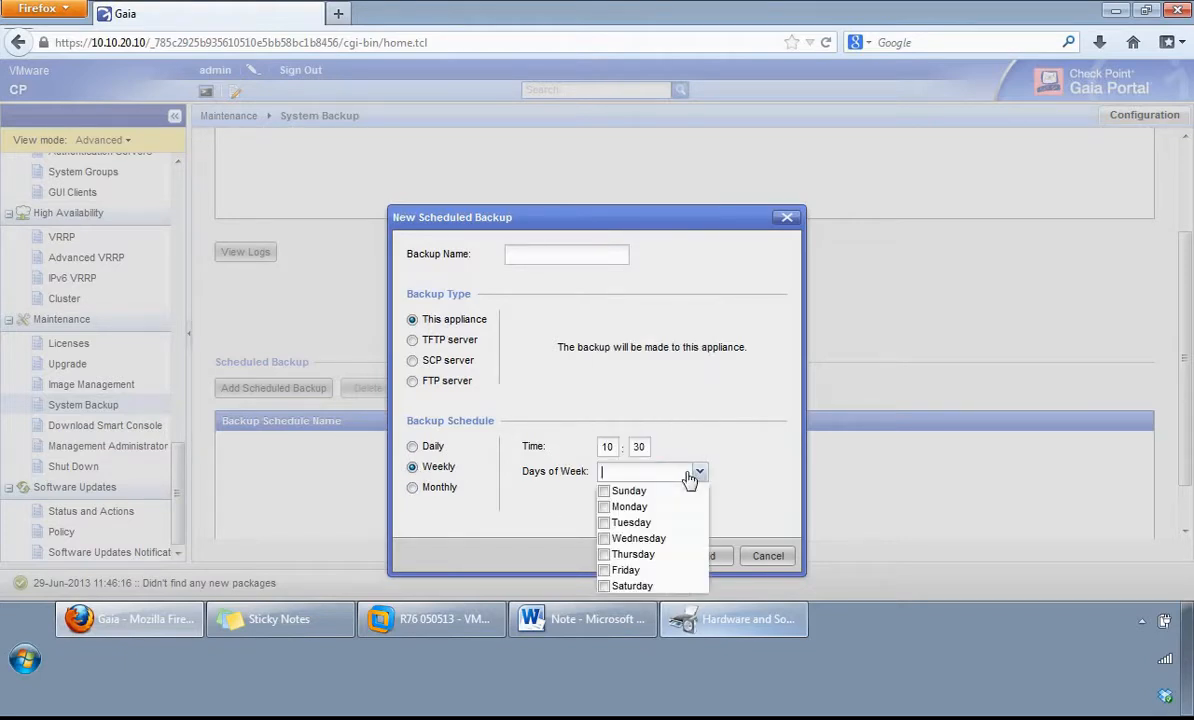
left_click(699, 472)
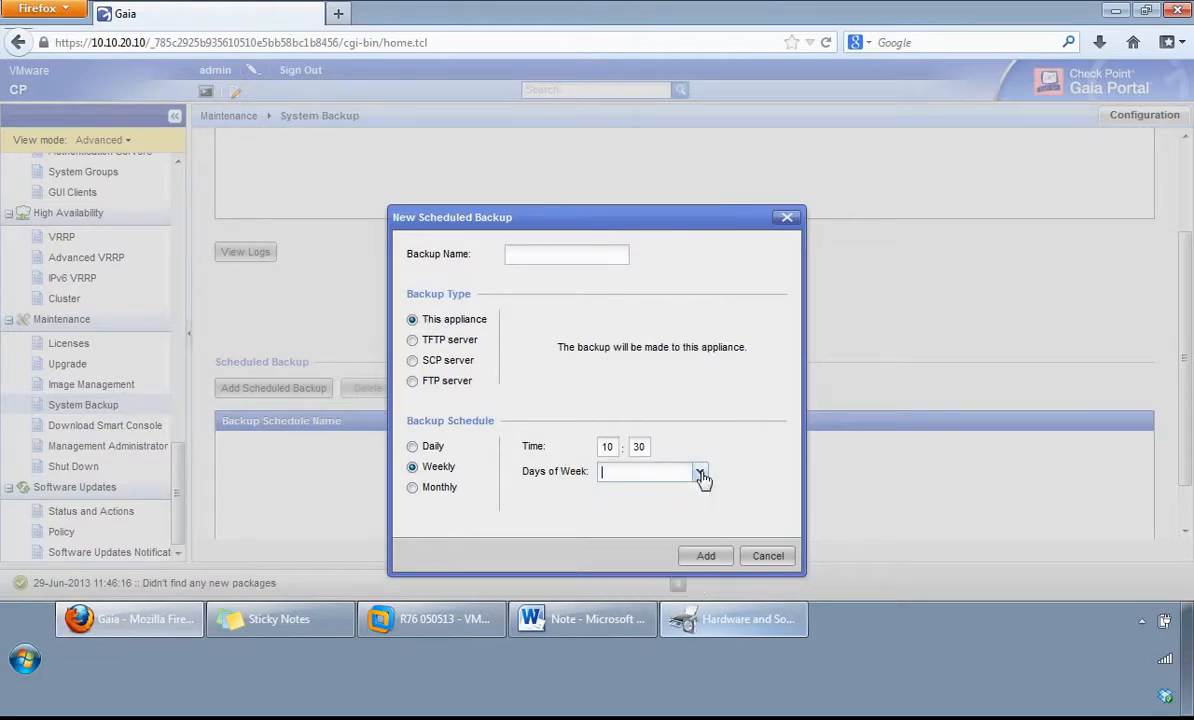
left_click(768, 556)
Step: View the Download Smart Console, Management Administrator and Shut Down pages under Maintenance
left_click(105, 425)
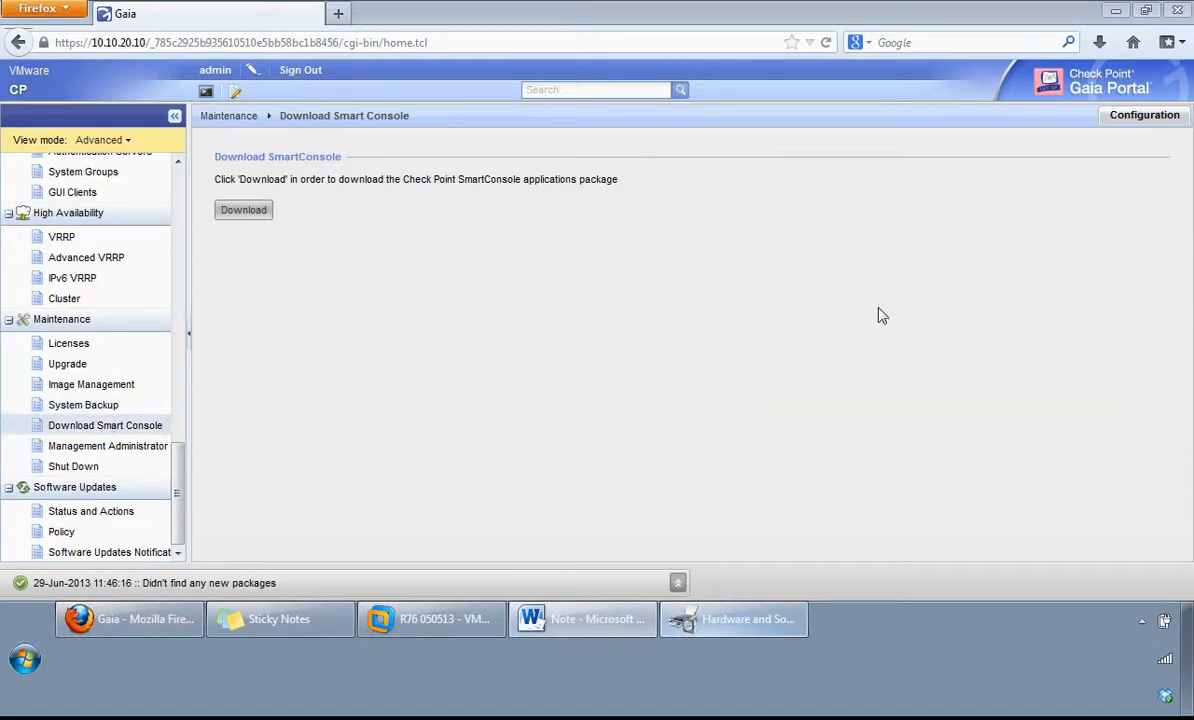
left_click(123, 456)
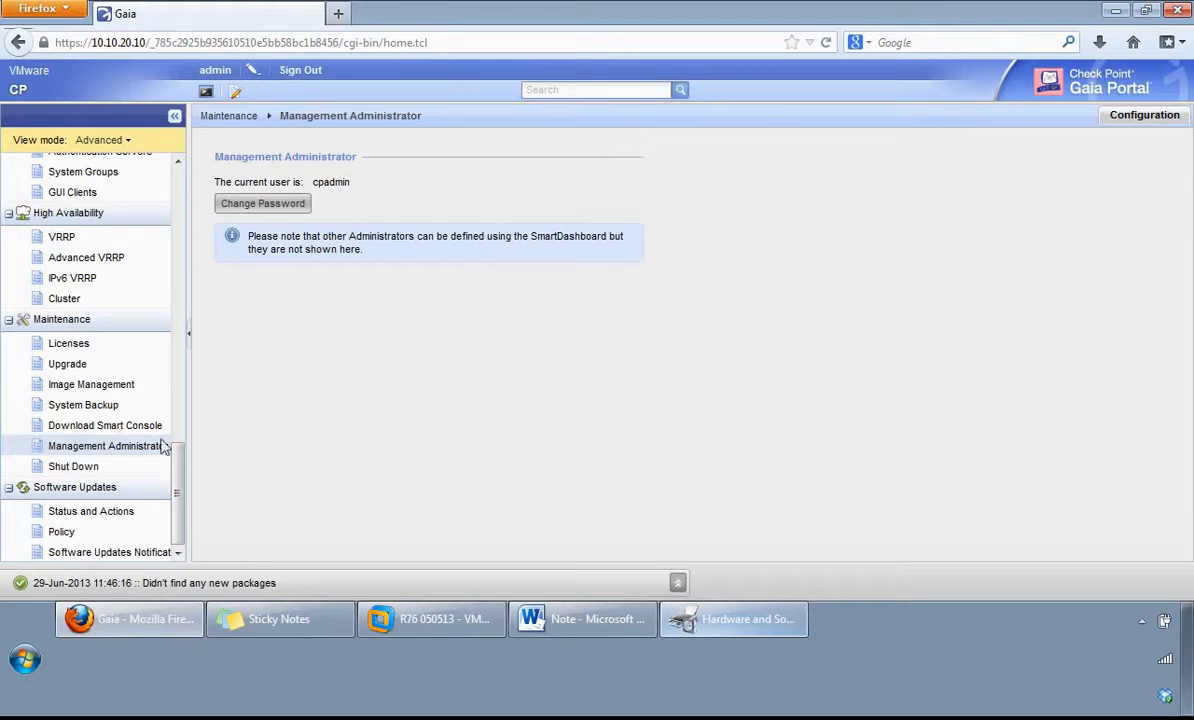
left_click(68, 468)
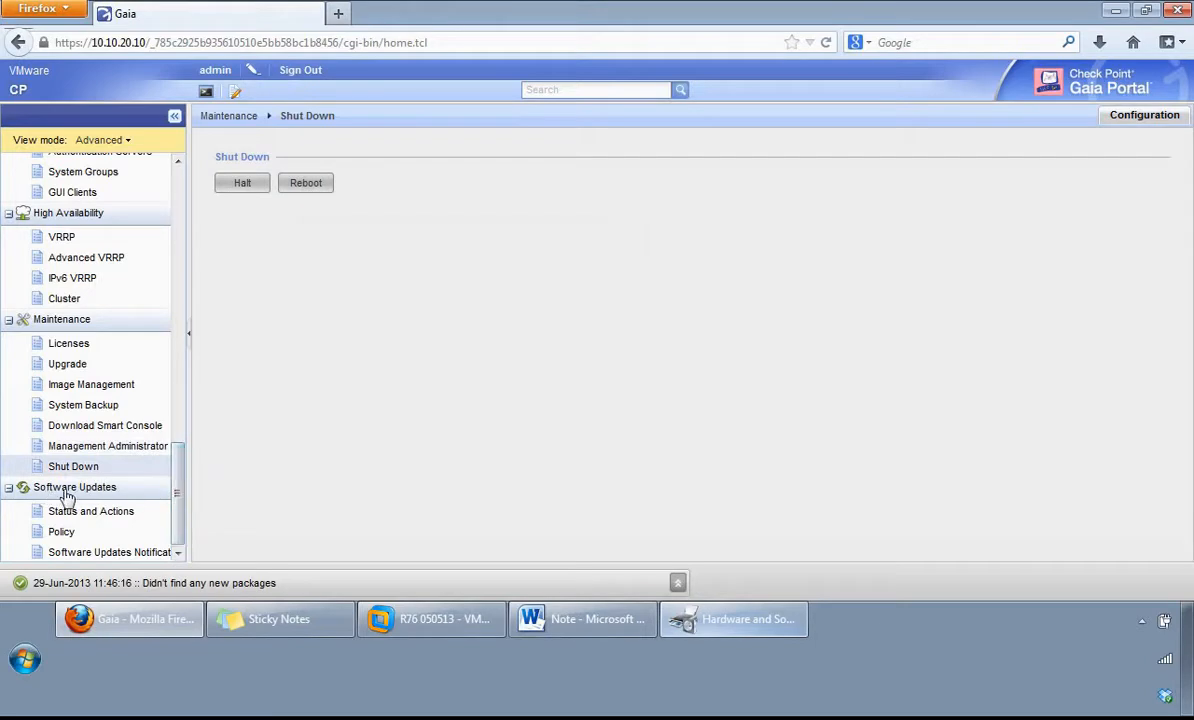
Step: On the Software Updates Status and Actions page, widen the package table's date columns and view the private package section
left_click(112, 511)
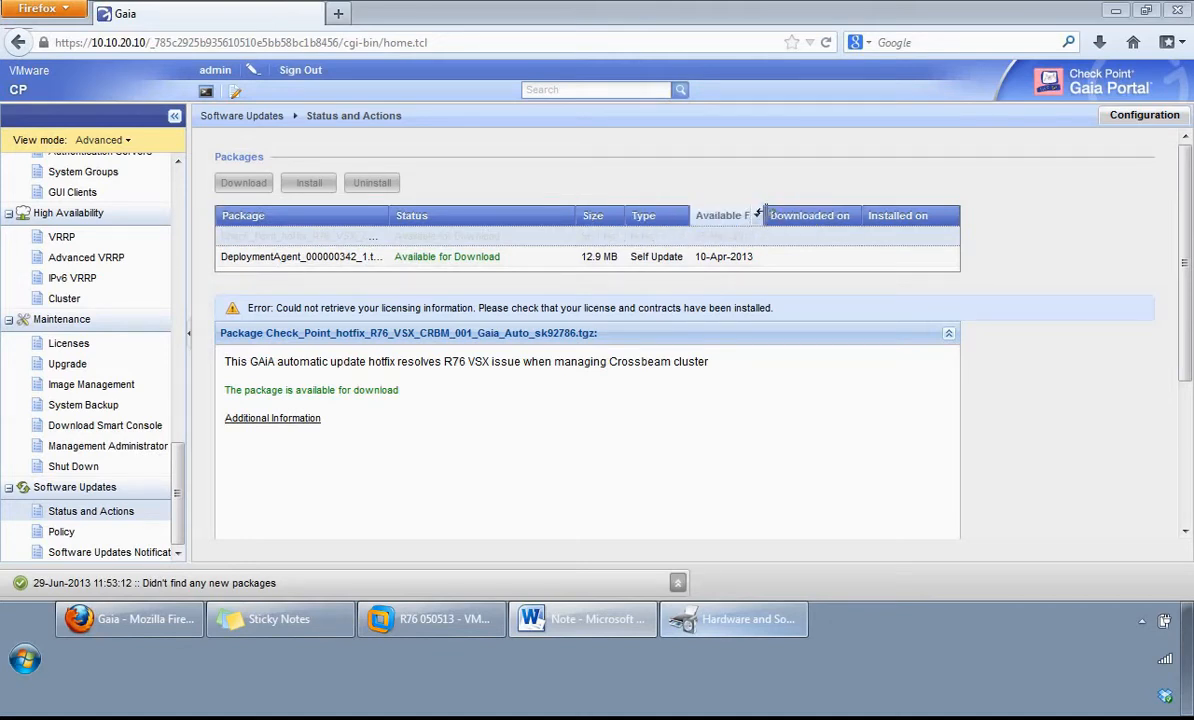
left_click_drag(757, 218, 770, 212)
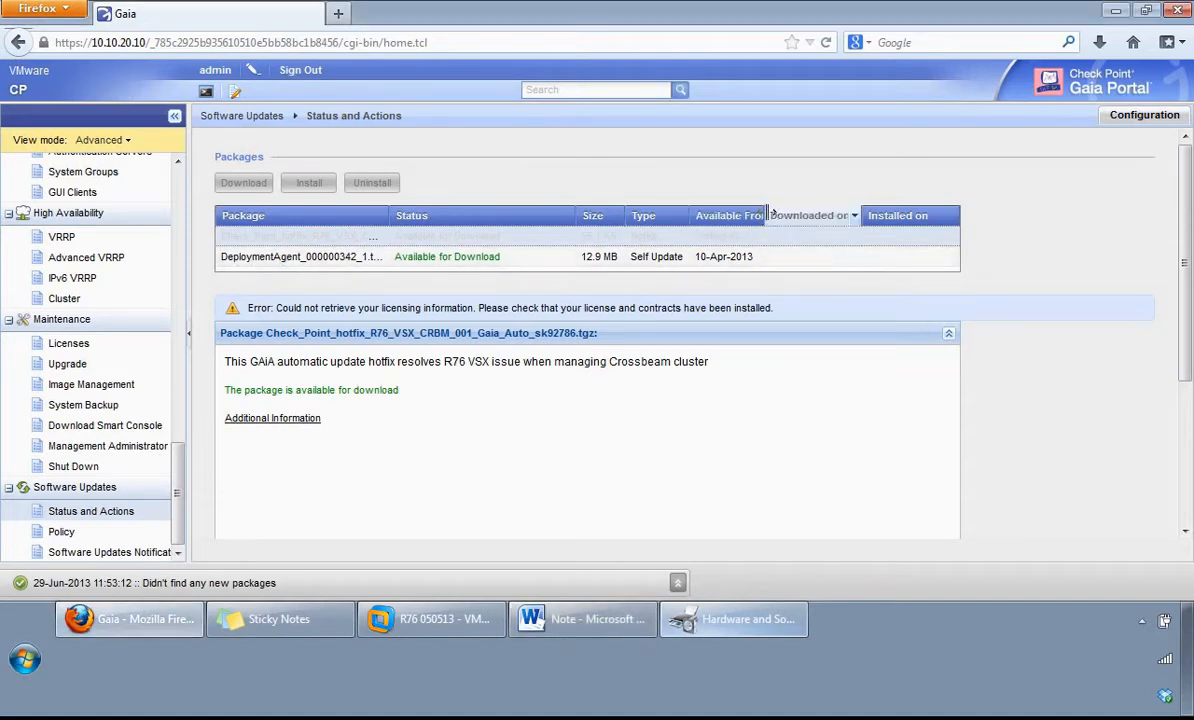
left_click_drag(770, 214, 793, 214)
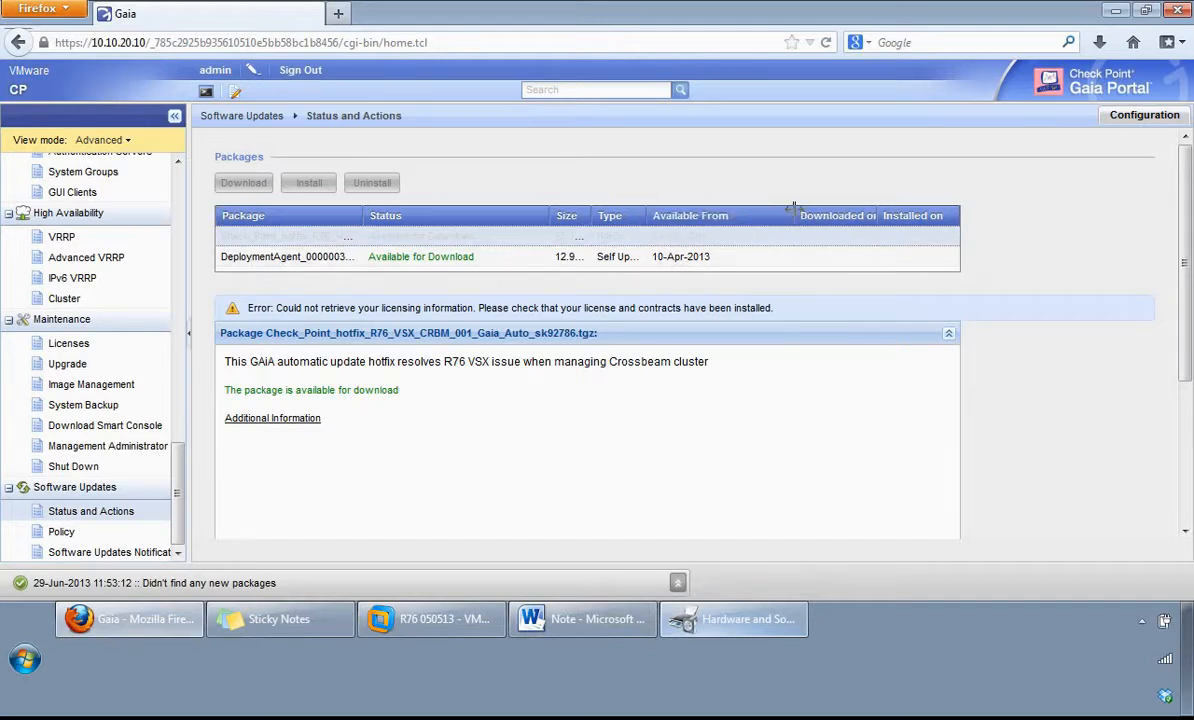
left_click_drag(793, 214, 747, 215)
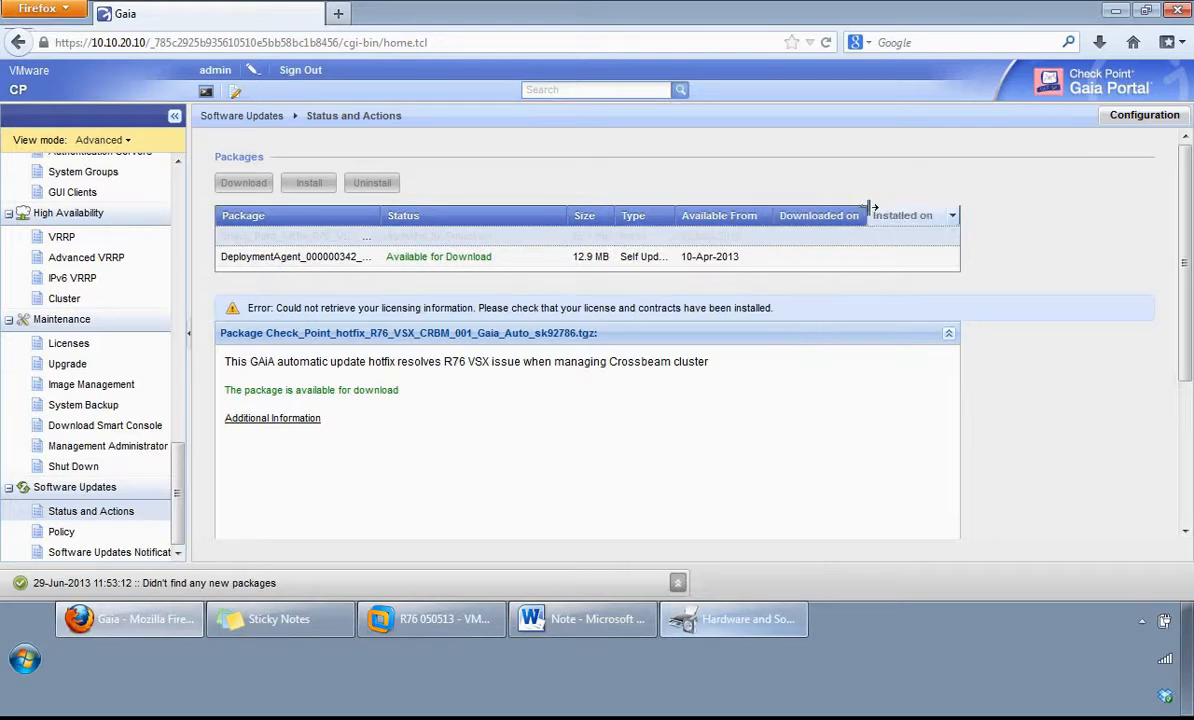
left_click_drag(870, 208, 898, 209)
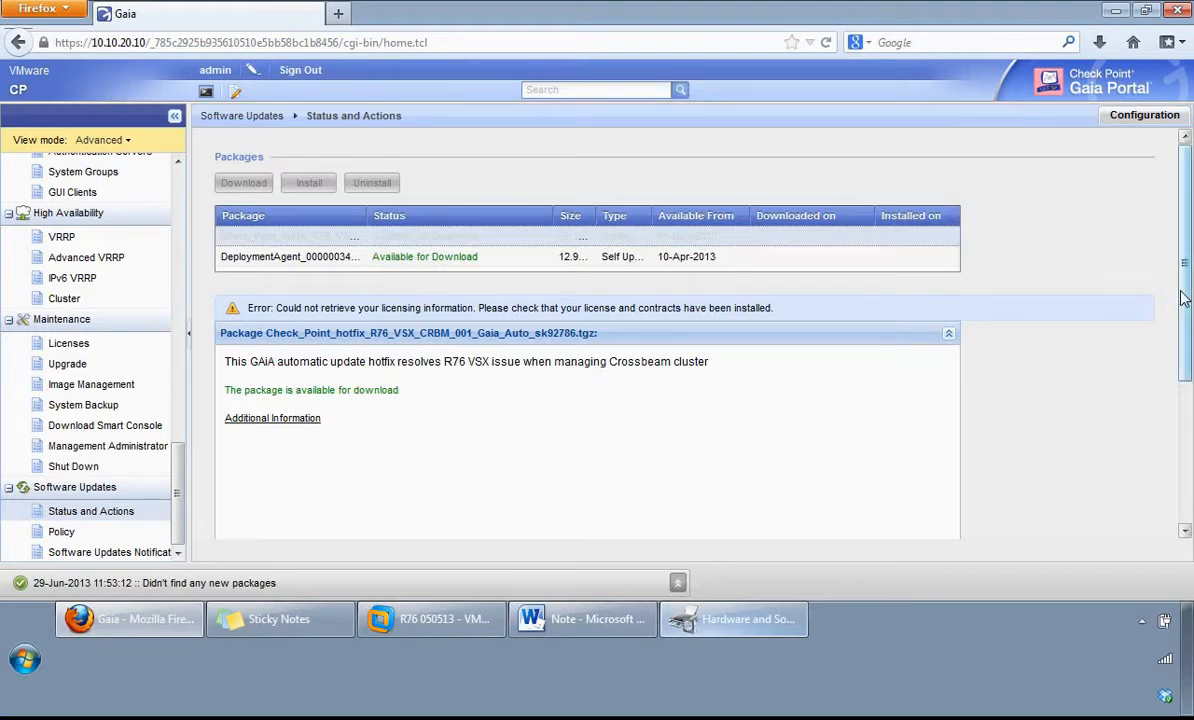
left_click_drag(1182, 306, 1122, 493)
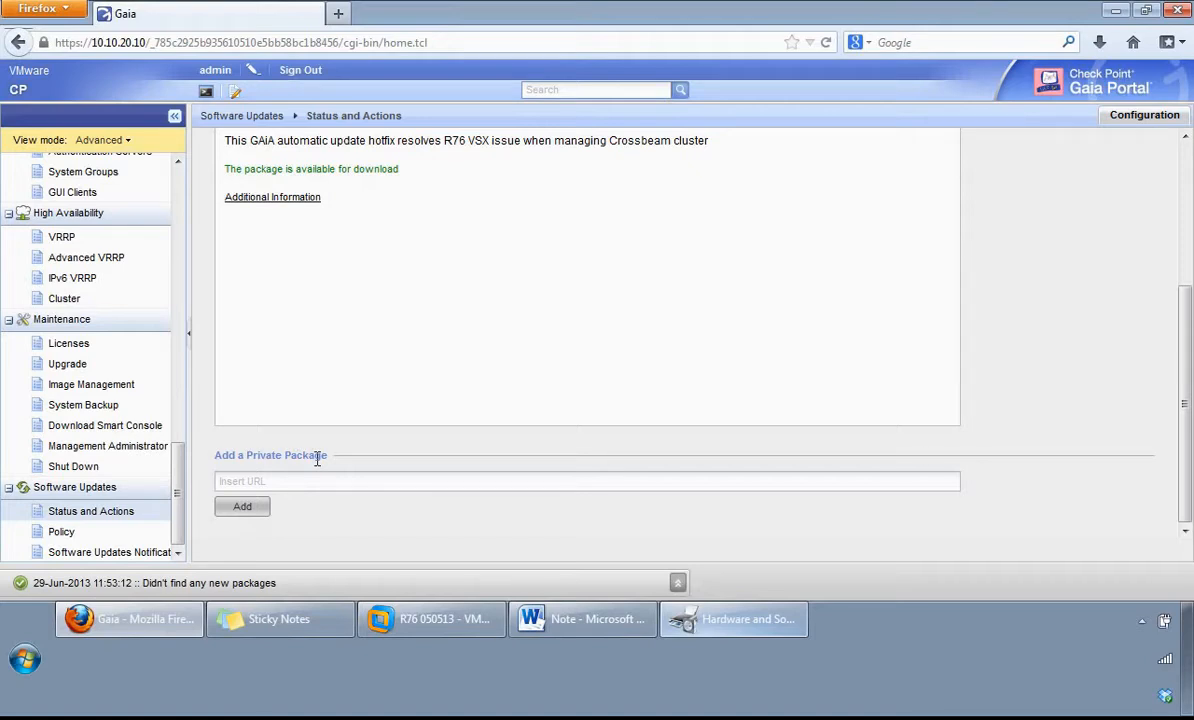
Step: View the software deployment policy, and inspect the form for adding a mail notification address for software updates without saving
left_click(66, 532)
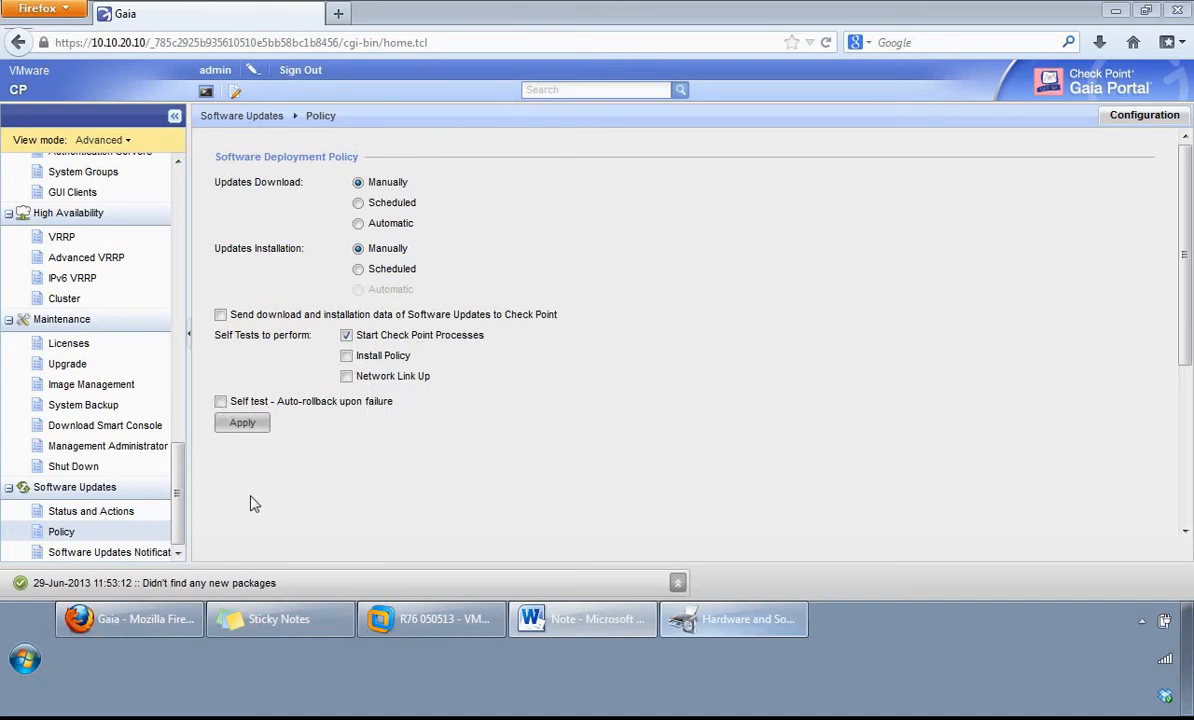
left_click(110, 553)
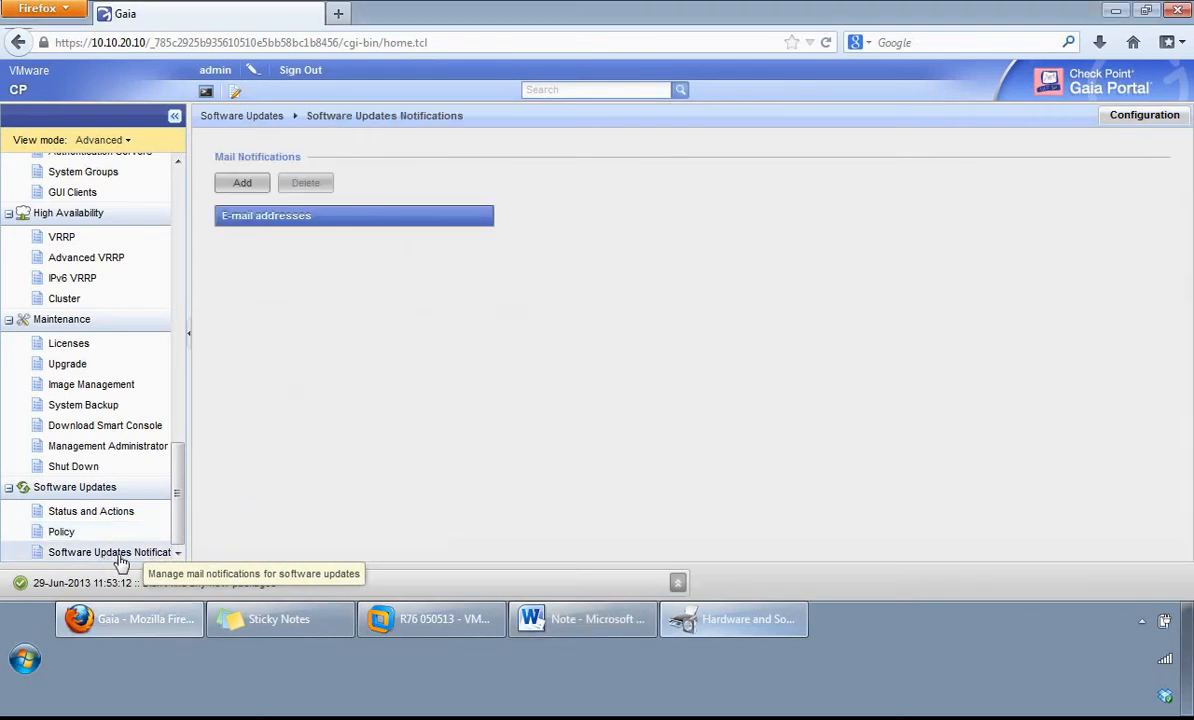
left_click(244, 184)
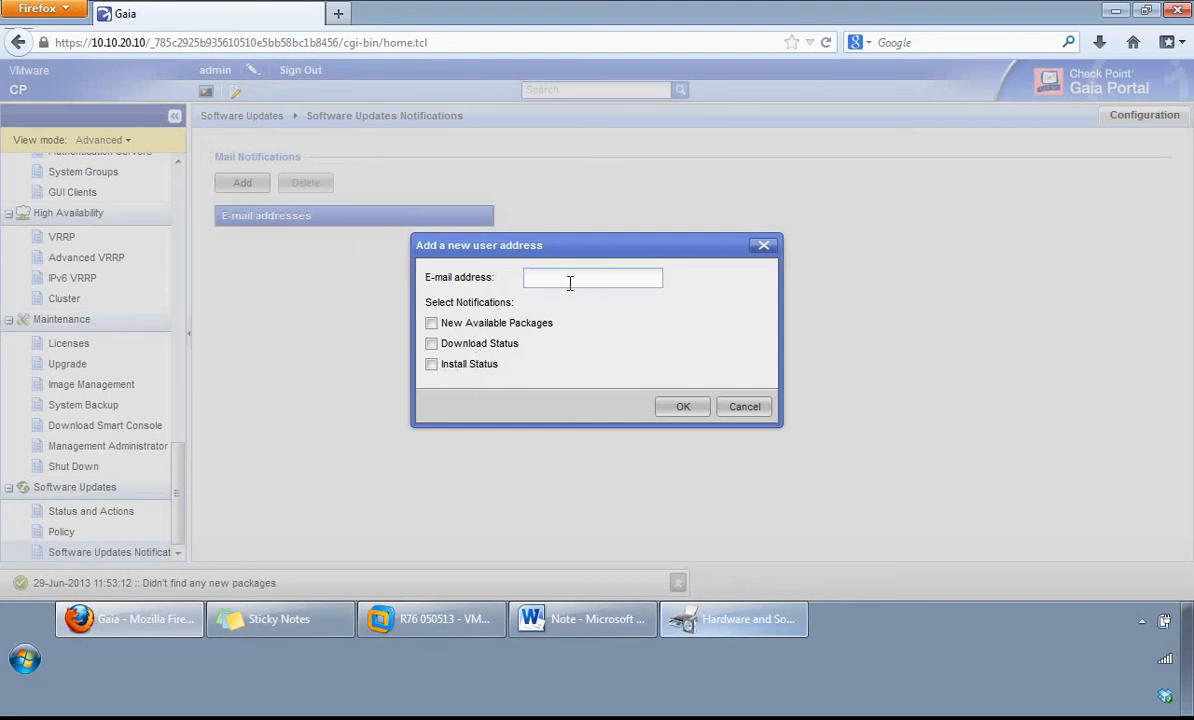
left_click(742, 408)
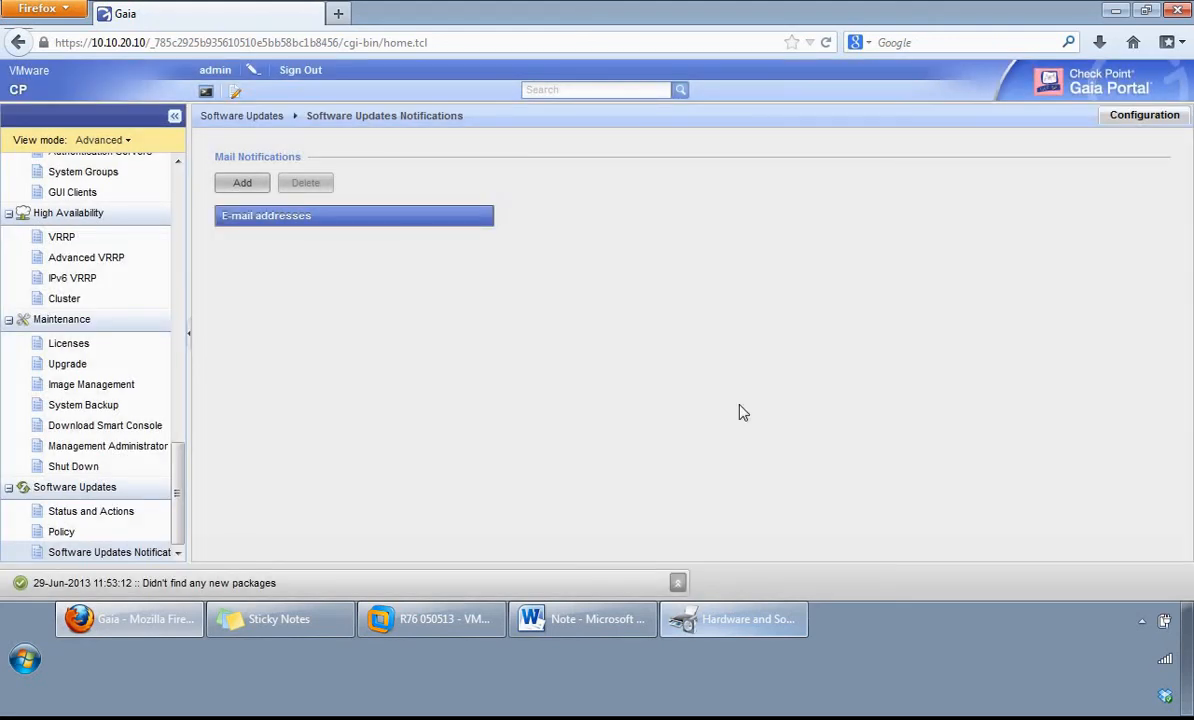